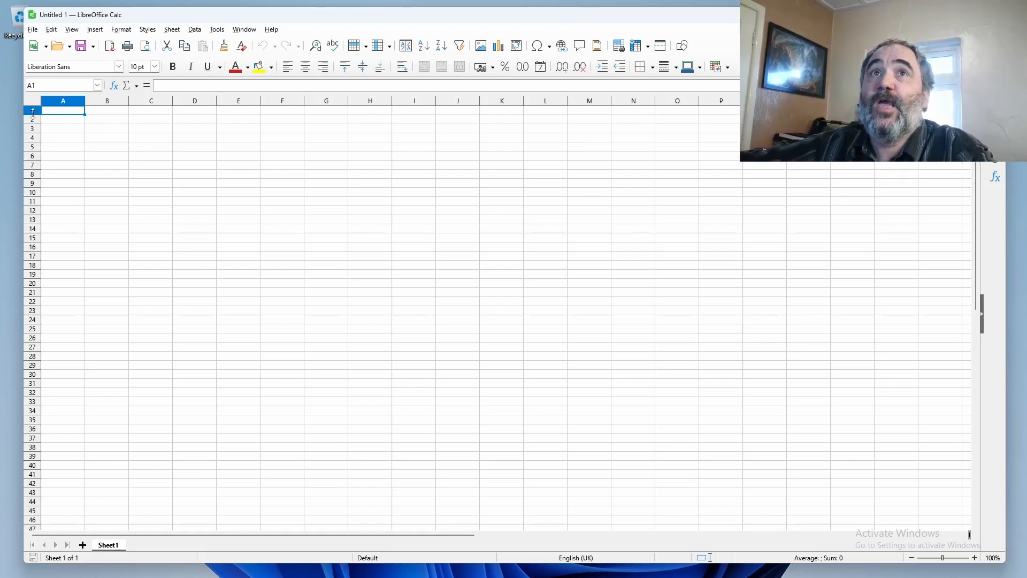
Step: Increase the heights of rows 1 and 2, making row 2 far taller, and rotate row 2's text to 270 degrees
{"action": "left_click_drag", "start_coordinate": [32, 114], "coordinate": [23, 293]}
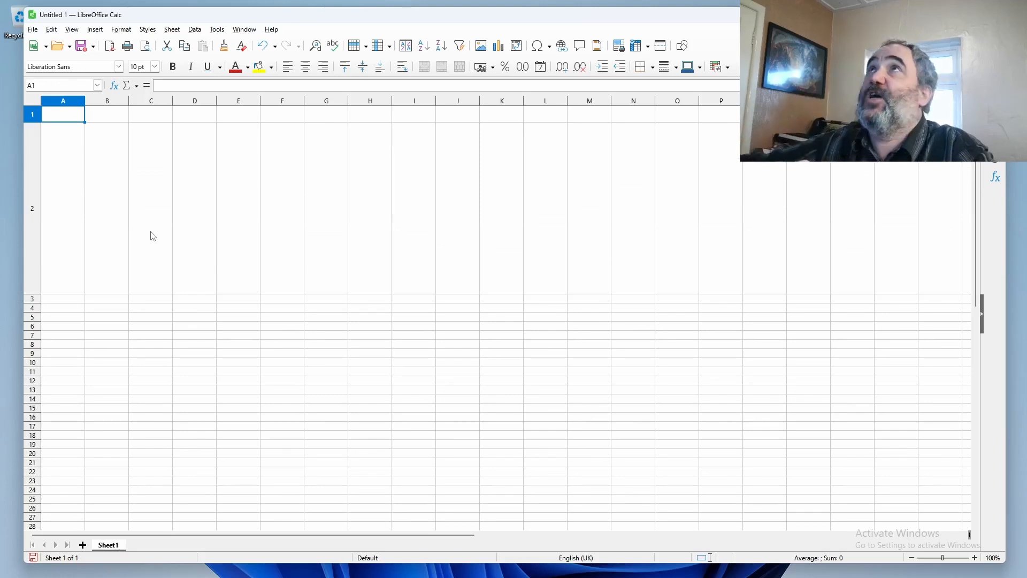
{"action": "left_click", "coordinate": [78, 201]}
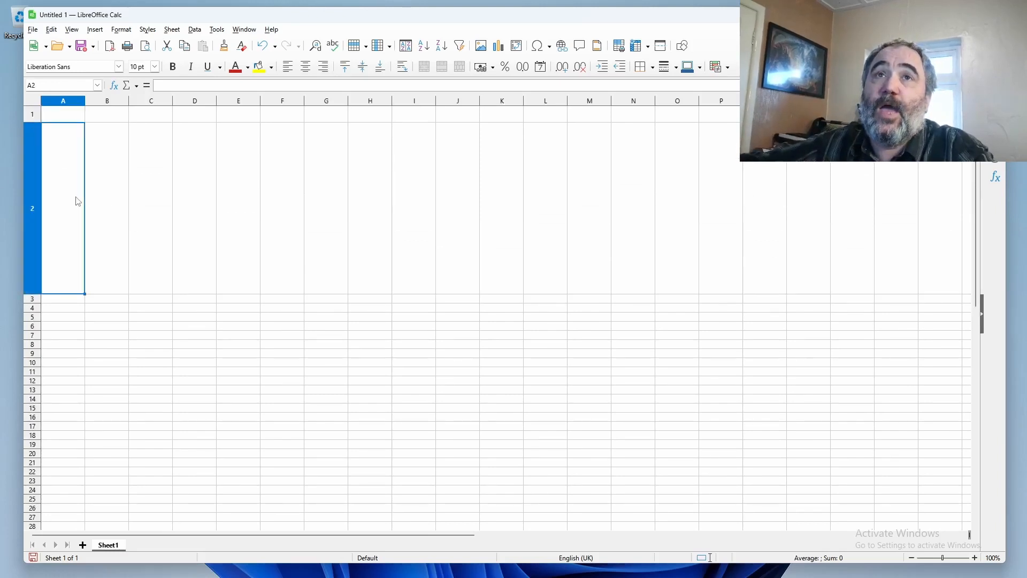
{"action": "left_click", "coordinate": [31, 195]}
{"action": "right_click", "coordinate": [59, 195]}
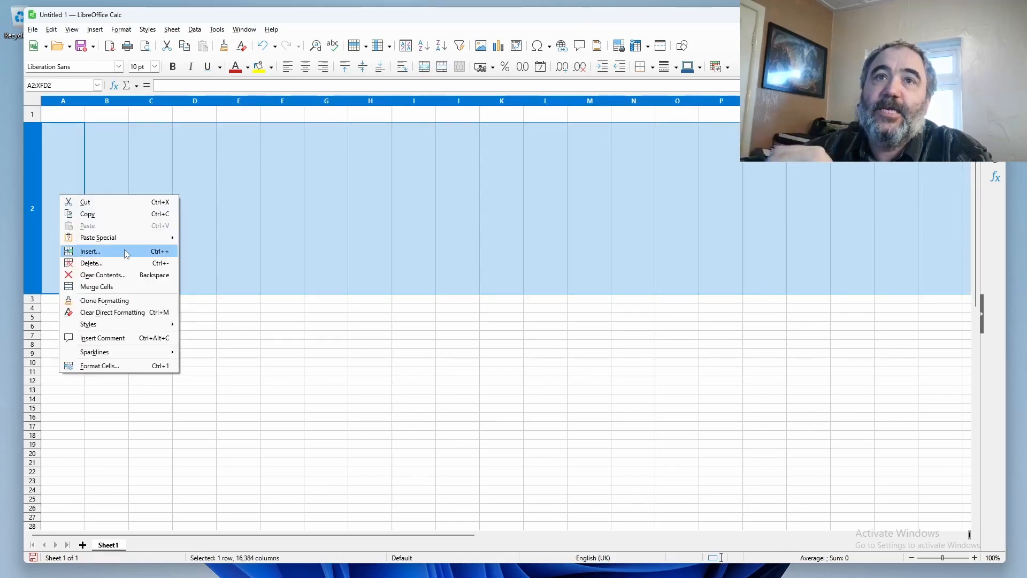
{"action": "left_click", "coordinate": [106, 370]}
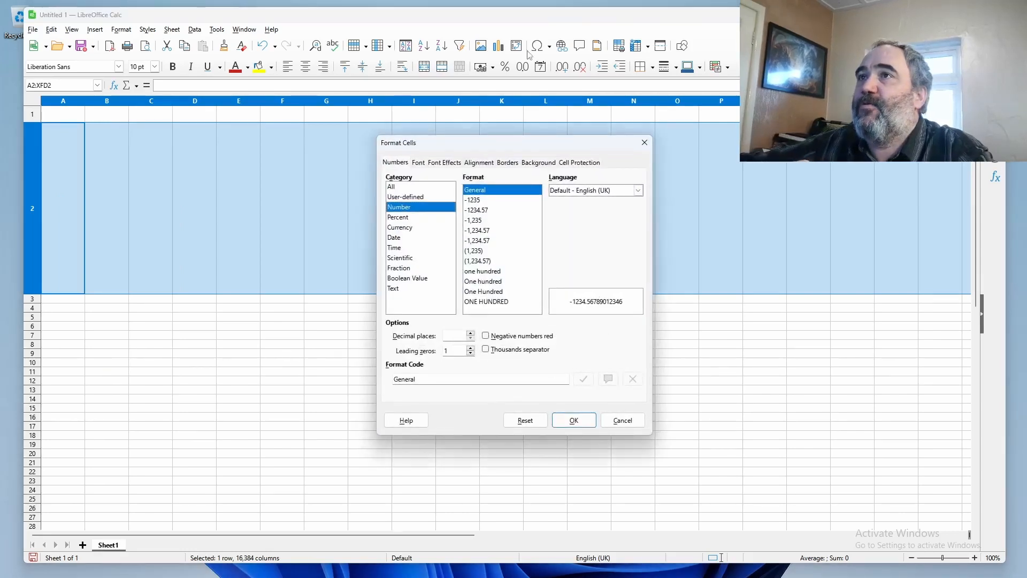
{"action": "left_click", "coordinate": [483, 162]}
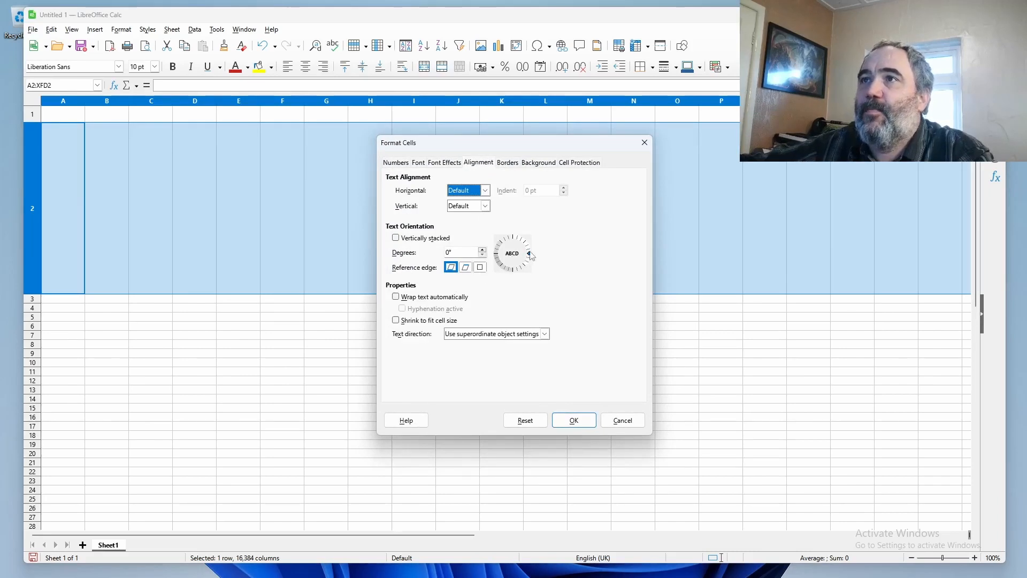
{"action": "left_click_drag", "start_coordinate": [530, 258], "coordinate": [515, 276]}
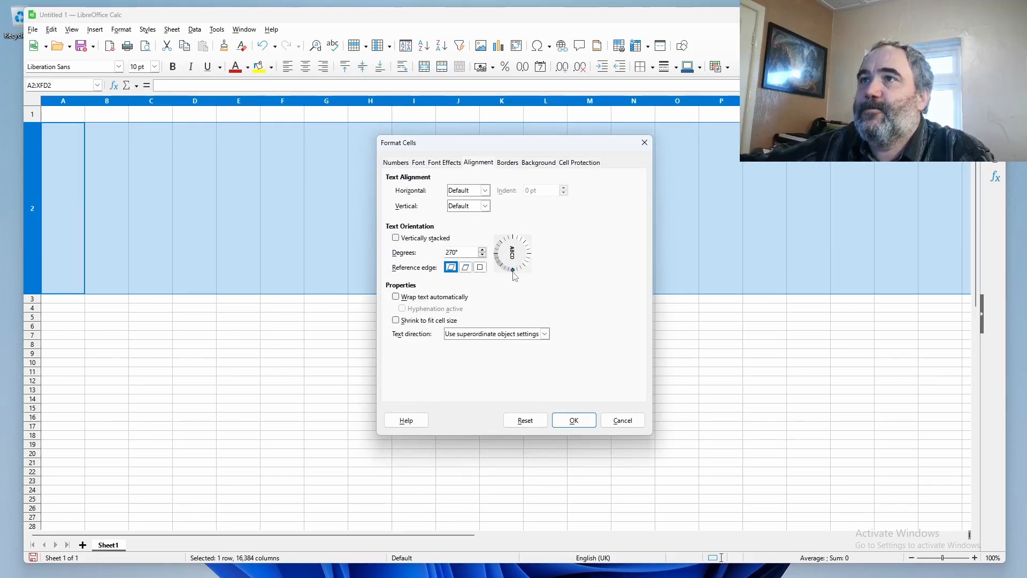
{"action": "left_click", "coordinate": [585, 426]}
Step: Test the rotated text by entering "just" in cell A2, and clear the cell
{"action": "left_click", "coordinate": [71, 203]}
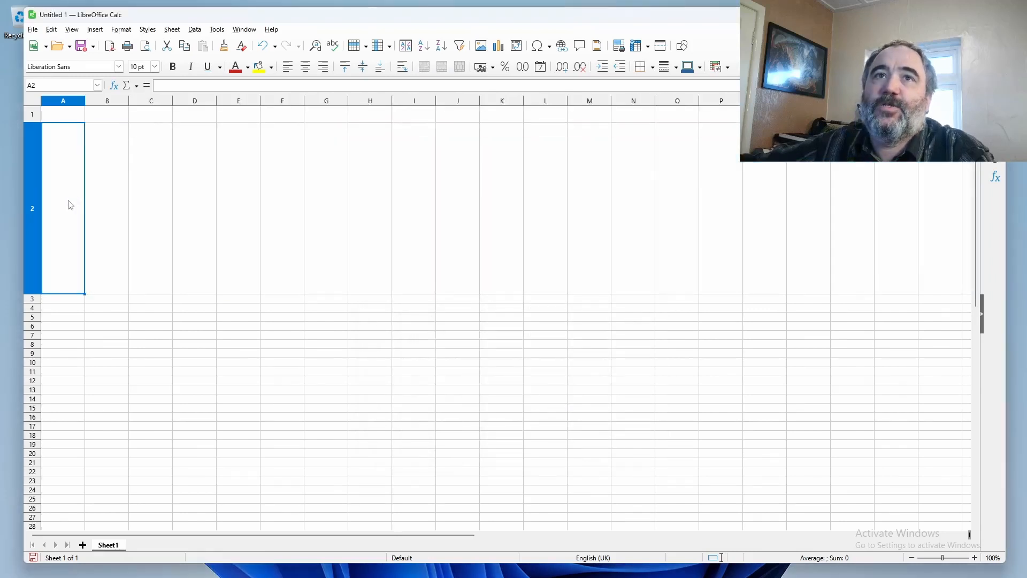
{"action": "type", "text": "Just"}
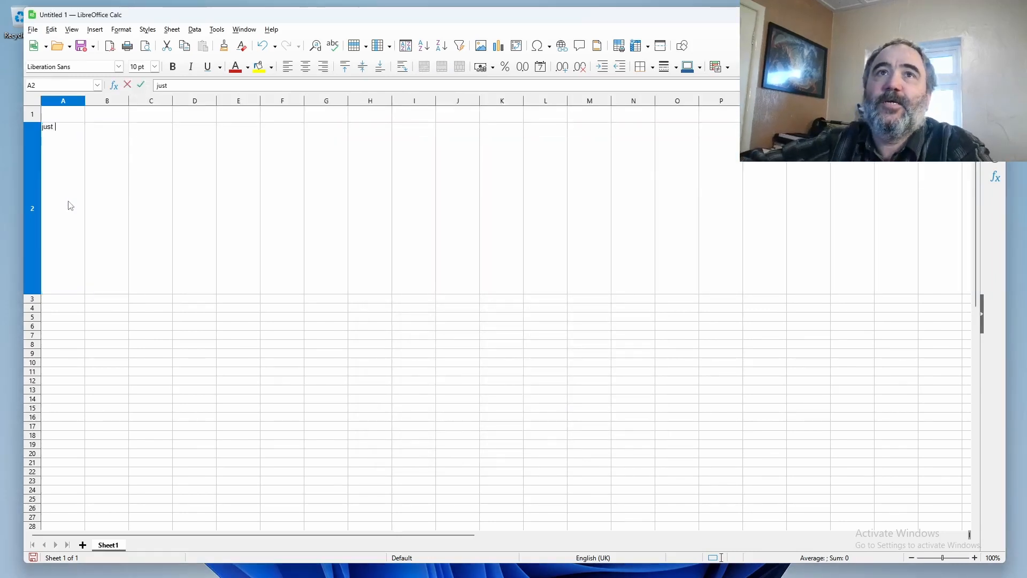
{"action": "key", "text": "Return"}
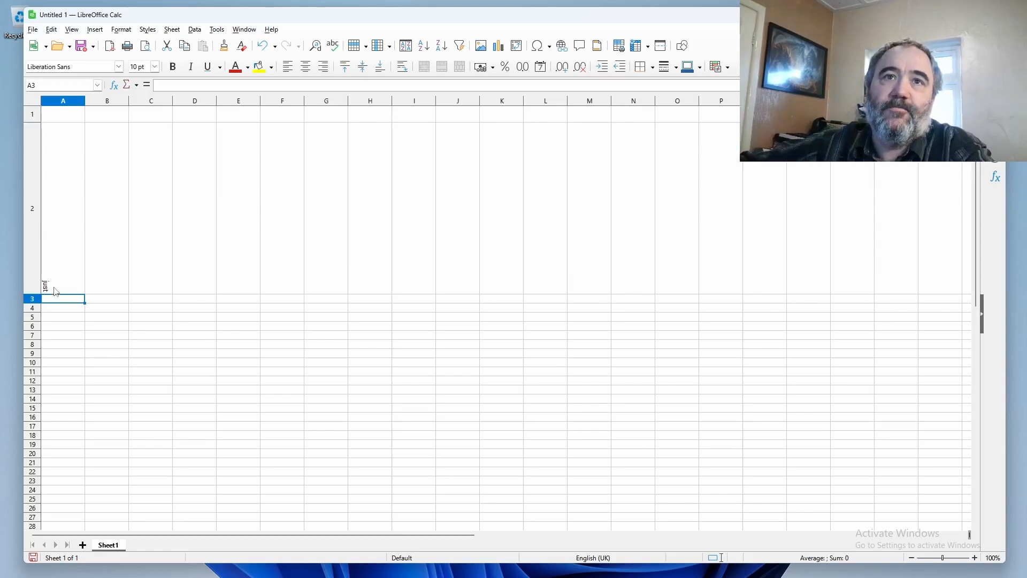
{"action": "left_click", "coordinate": [57, 266]}
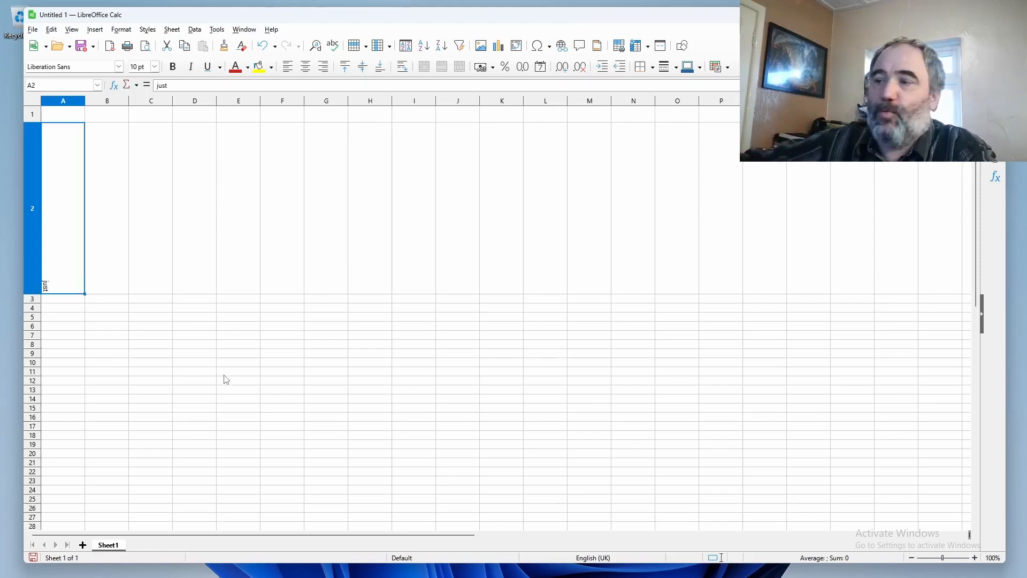
{"action": "key", "text": "Delete"}
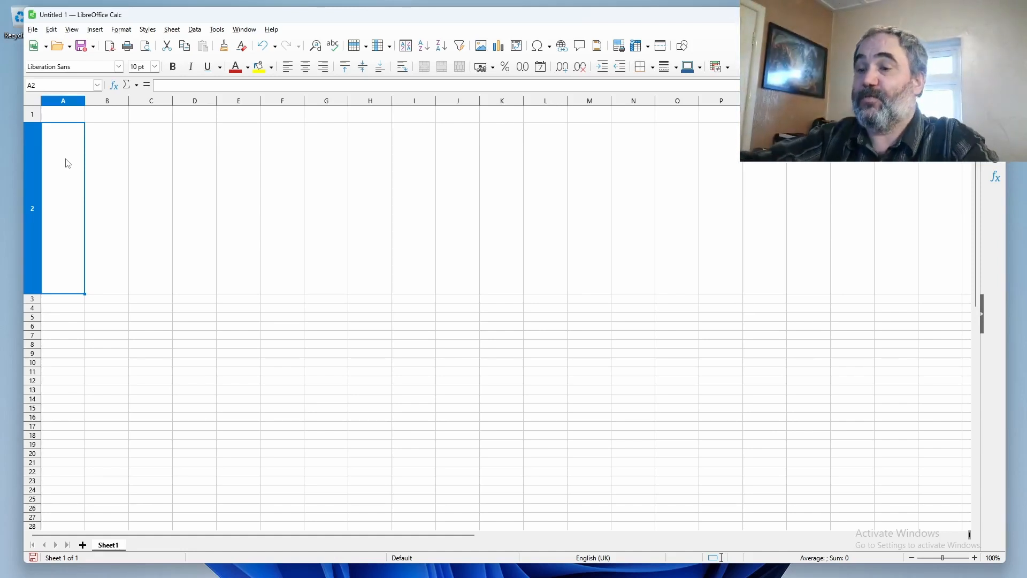
Step: Enter the heading "Scene Number" in cell A2
{"action": "type", "text": "Scene"}
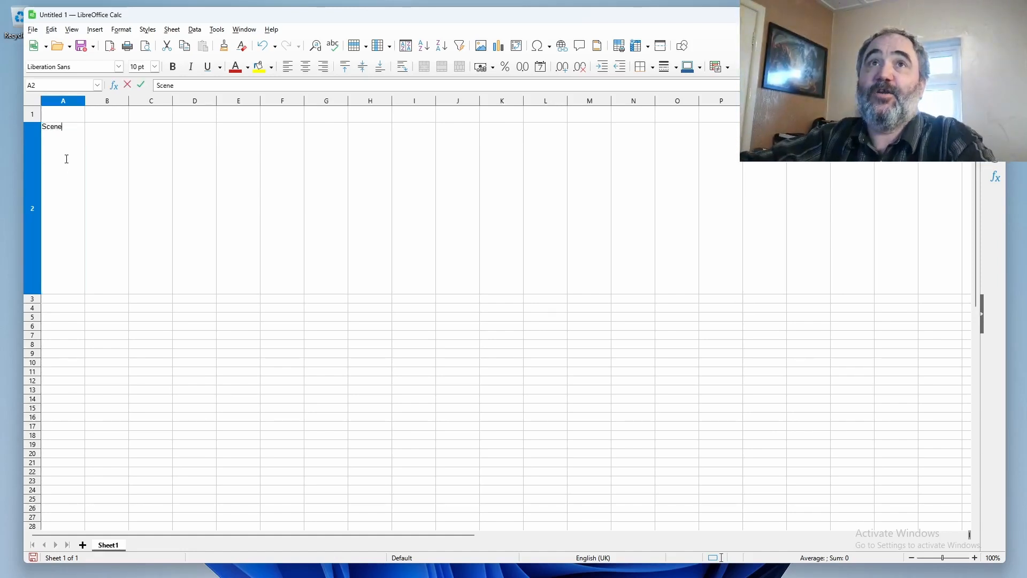
{"action": "type", "text": " Number"}
{"action": "key", "text": "Return"}
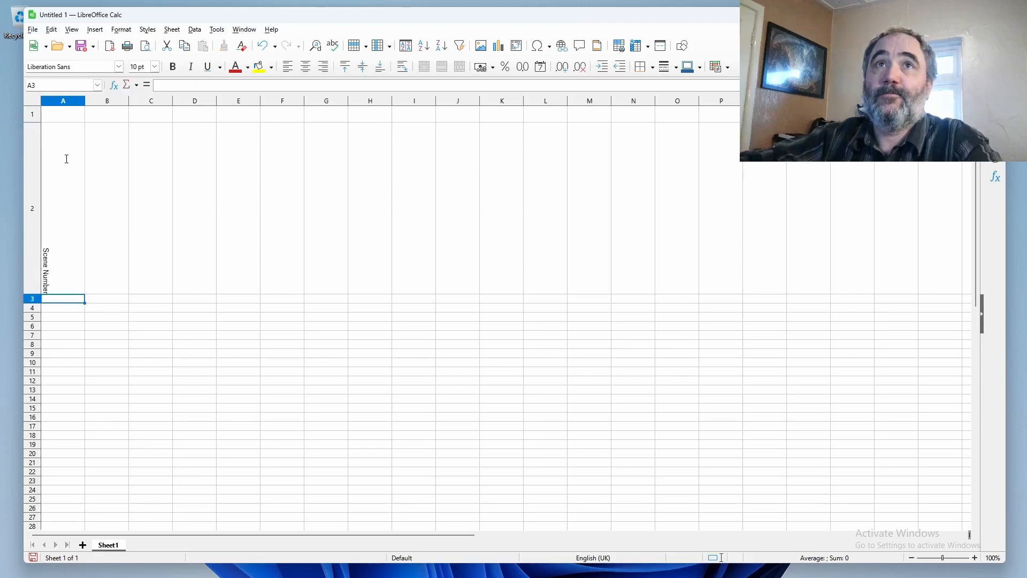
Step: Set row 2's text alignment to Centre horizontally and Middle vertically
{"action": "left_click", "coordinate": [33, 197]}
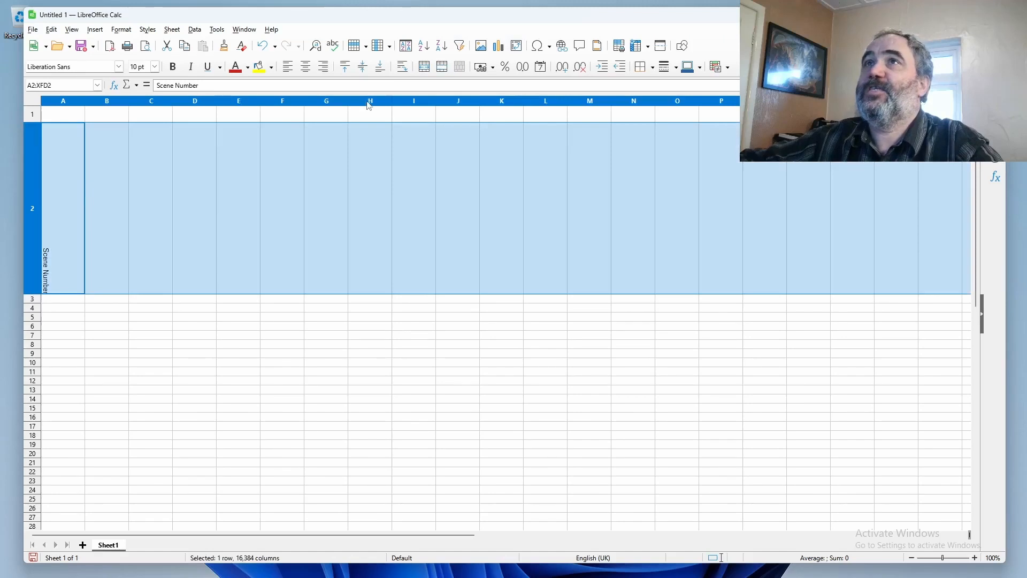
{"action": "left_click", "coordinate": [306, 66]}
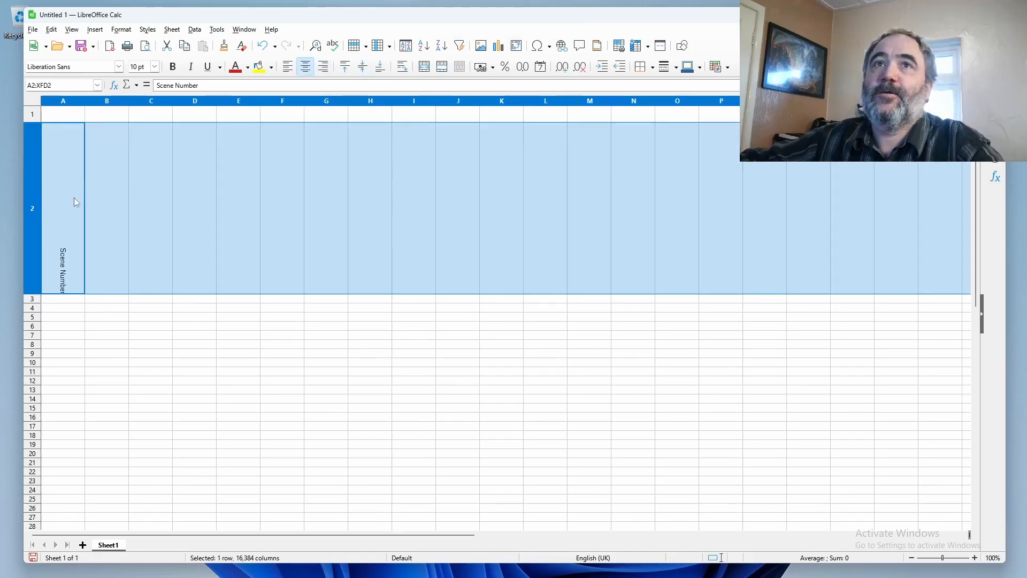
{"action": "right_click", "coordinate": [37, 194]}
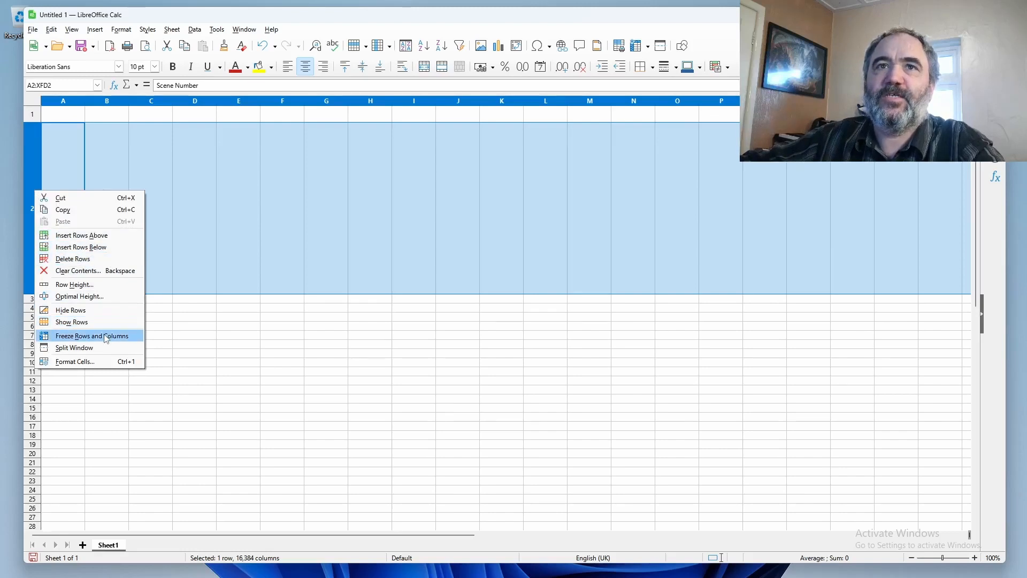
{"action": "left_click", "coordinate": [75, 361]}
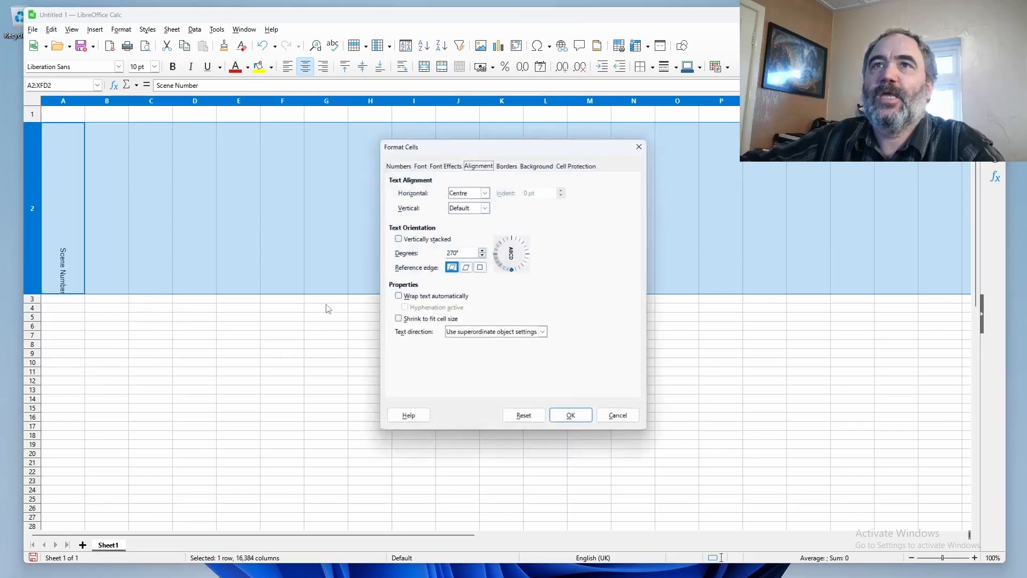
{"action": "left_click", "coordinate": [485, 191]}
{"action": "left_click", "coordinate": [484, 191]}
{"action": "left_click", "coordinate": [485, 206]}
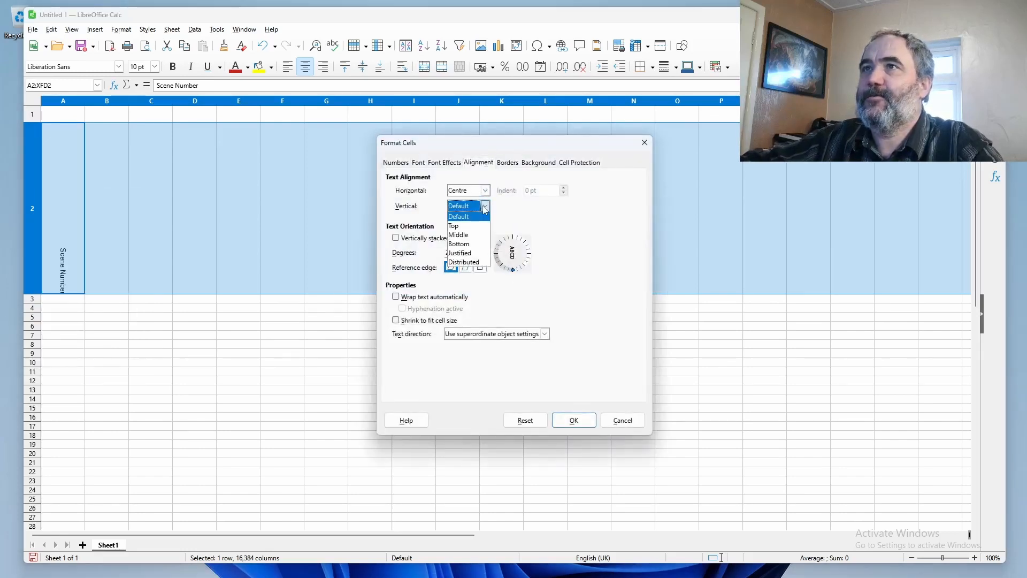
{"action": "left_click", "coordinate": [469, 236]}
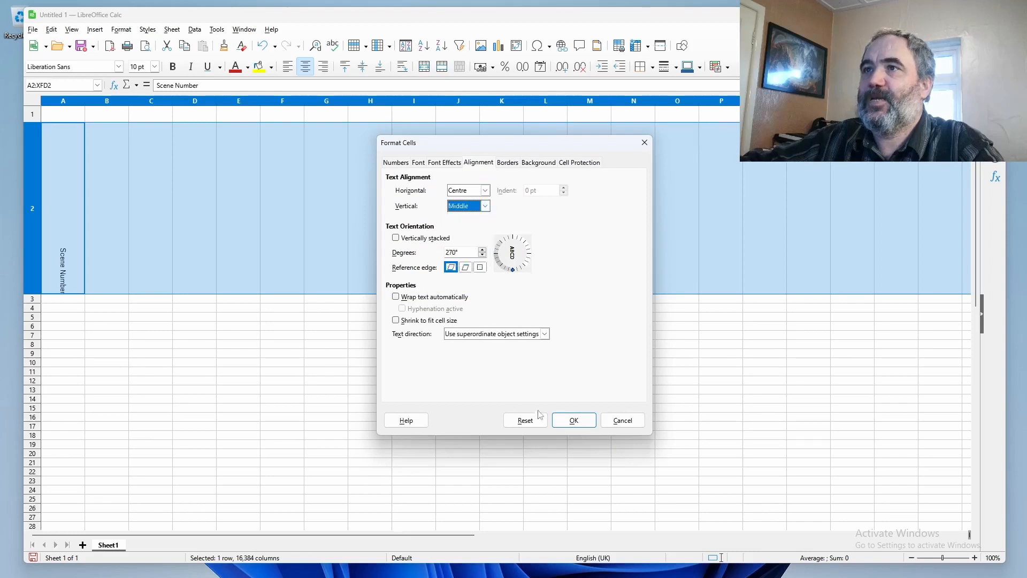
{"action": "left_click", "coordinate": [573, 421]}
{"action": "left_click", "coordinate": [106, 314]}
{"action": "left_click", "coordinate": [80, 213]}
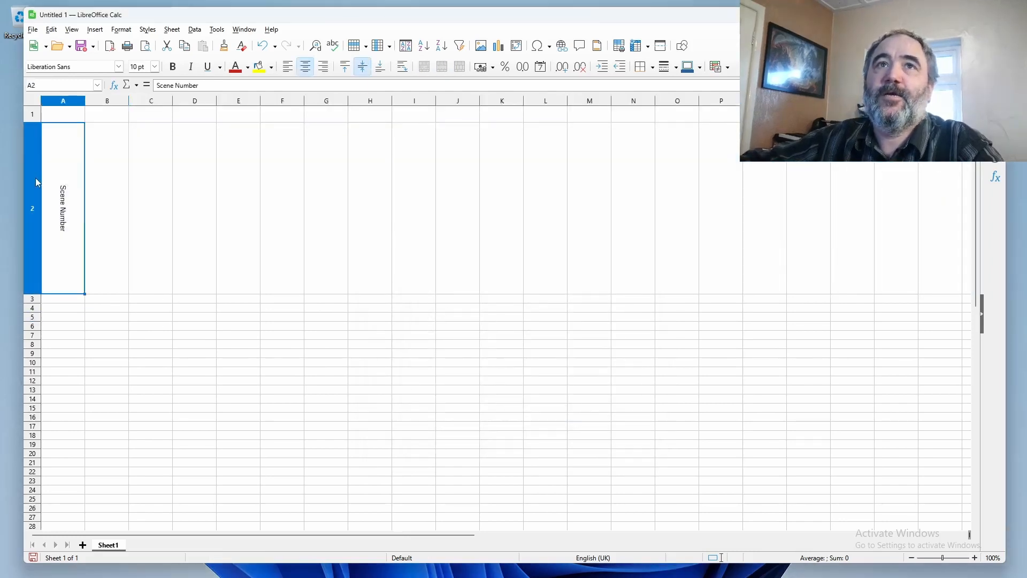
Step: Make row 2 bold and enter the heading "Location" in cell B2
{"action": "left_click", "coordinate": [35, 182]}
{"action": "key", "text": "ctrl+b"}
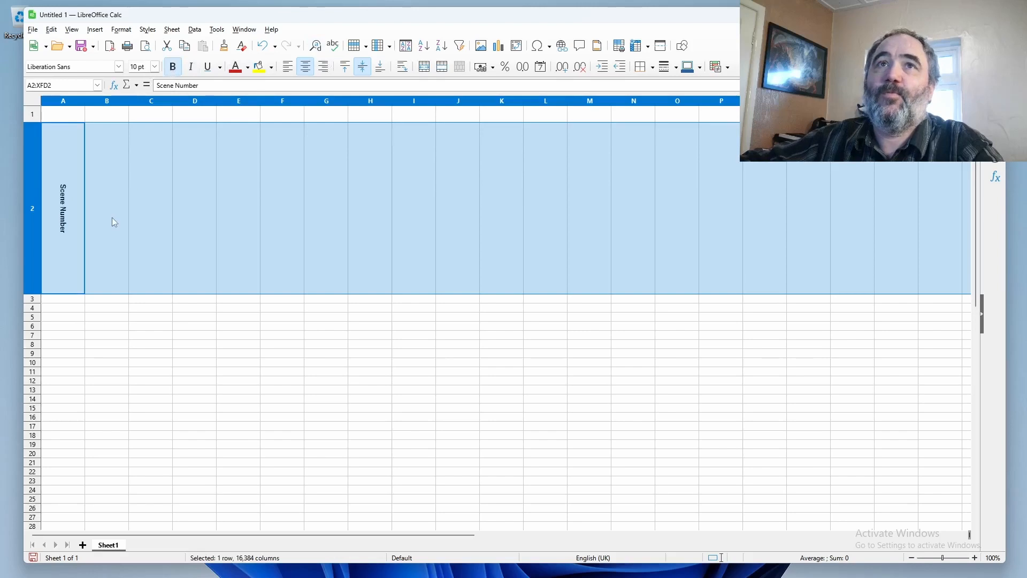
{"action": "left_click", "coordinate": [114, 221]}
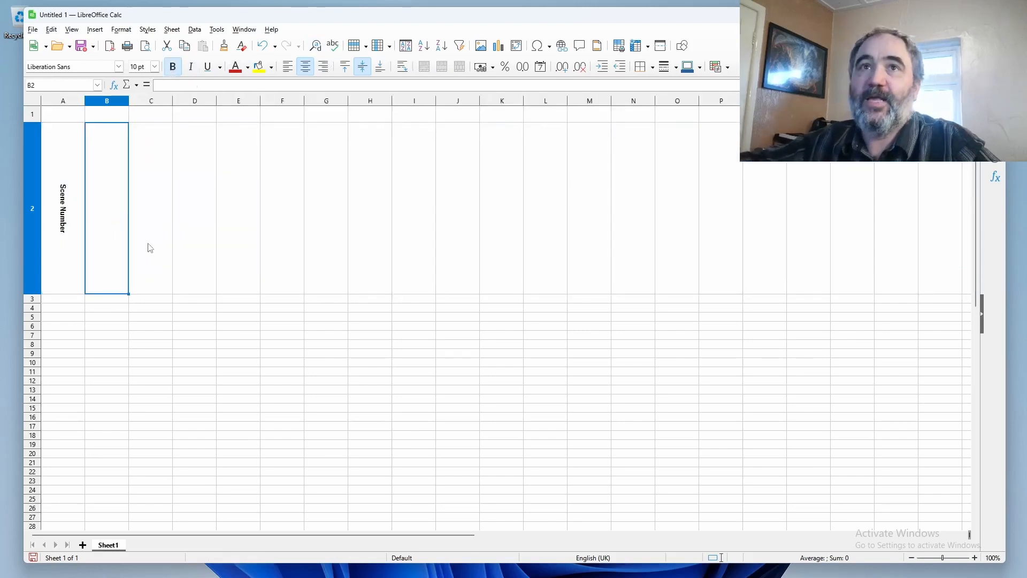
{"action": "type", "text": "Location"}
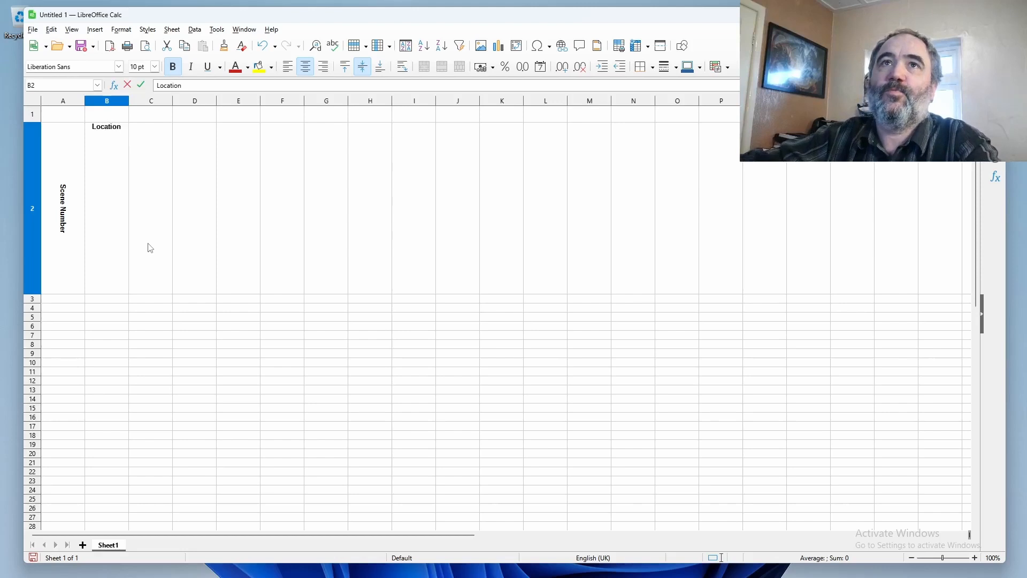
{"action": "key", "text": "Return"}
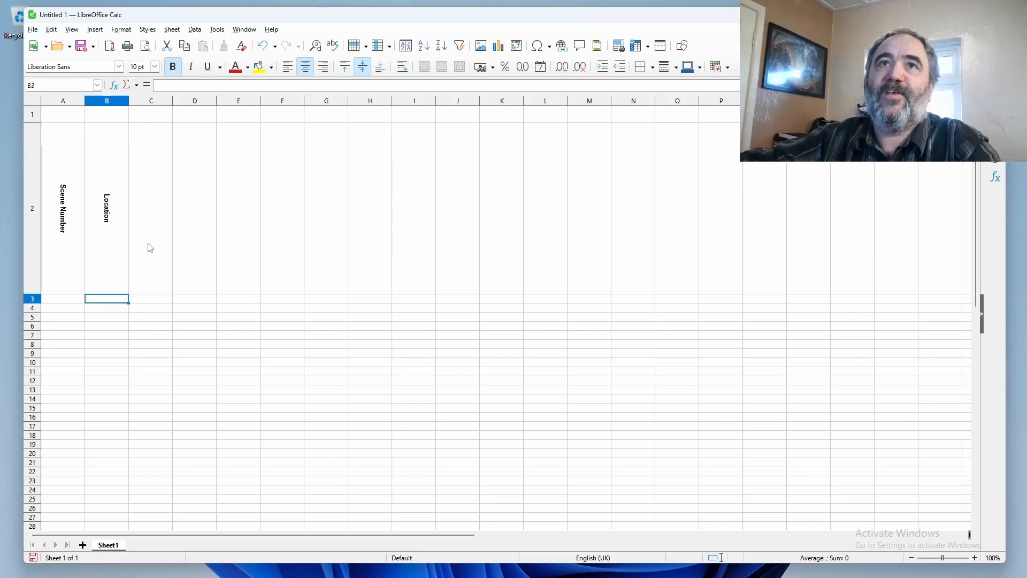
Step: Enter the heading "Night/Day" in cell C2
{"action": "left_click", "coordinate": [150, 248]}
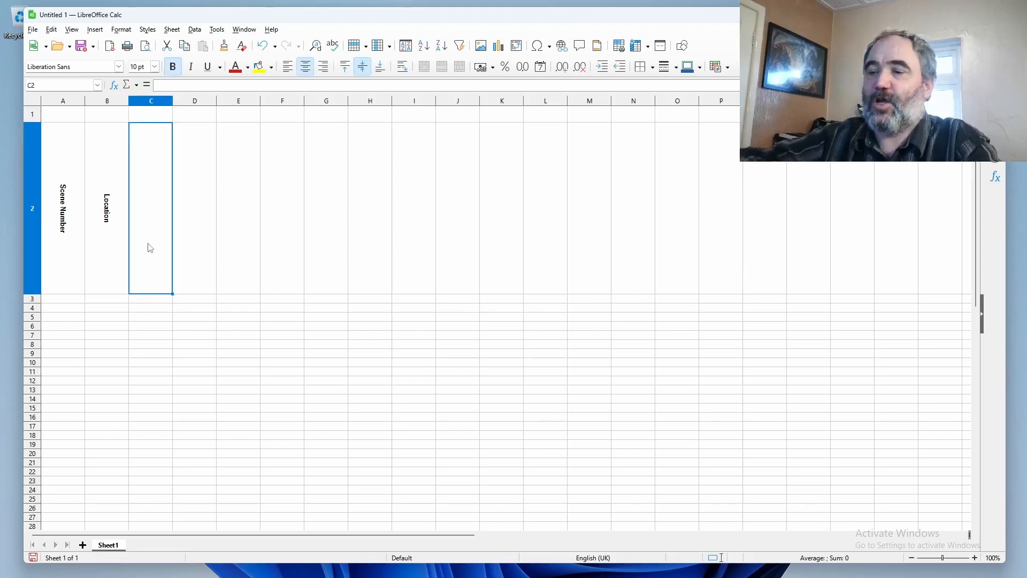
{"action": "type", "text": "Night/day"}
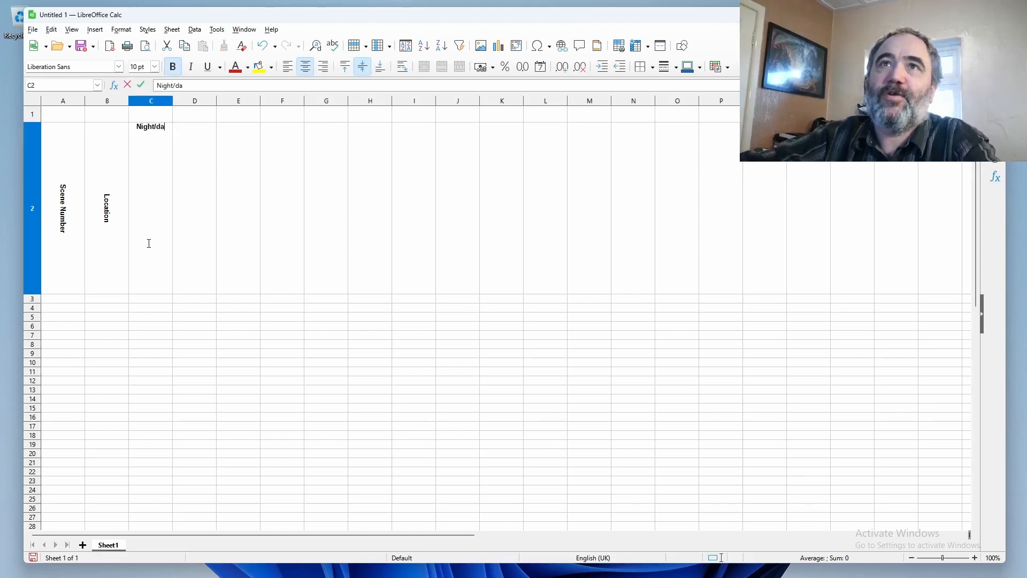
{"action": "key", "text": "BackSpace"}
{"action": "key", "text": "BackSpace"}
{"action": "key", "text": "BackSpace"}
{"action": "type", "text": "Day"}
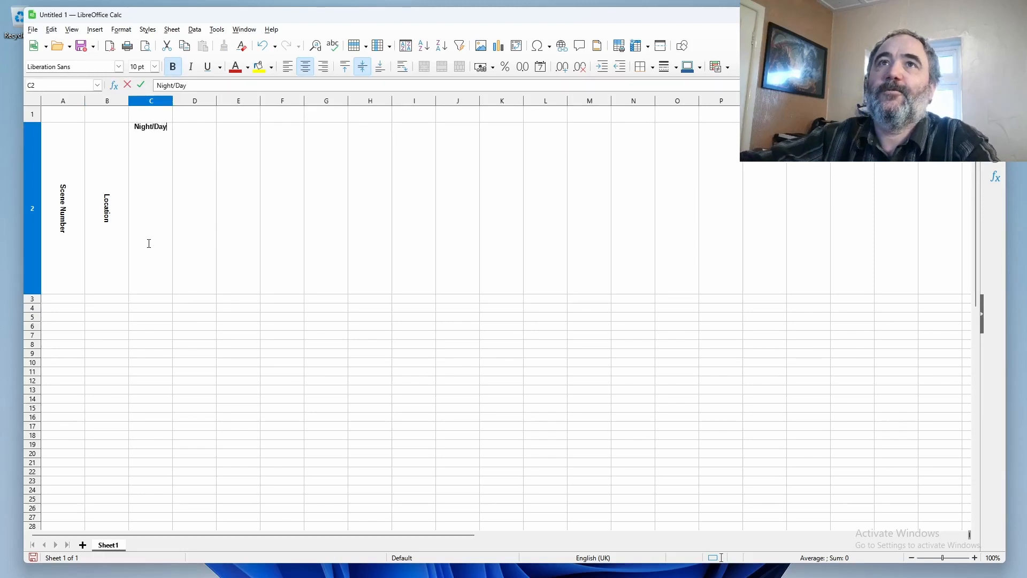
{"action": "key", "text": "Tab"}
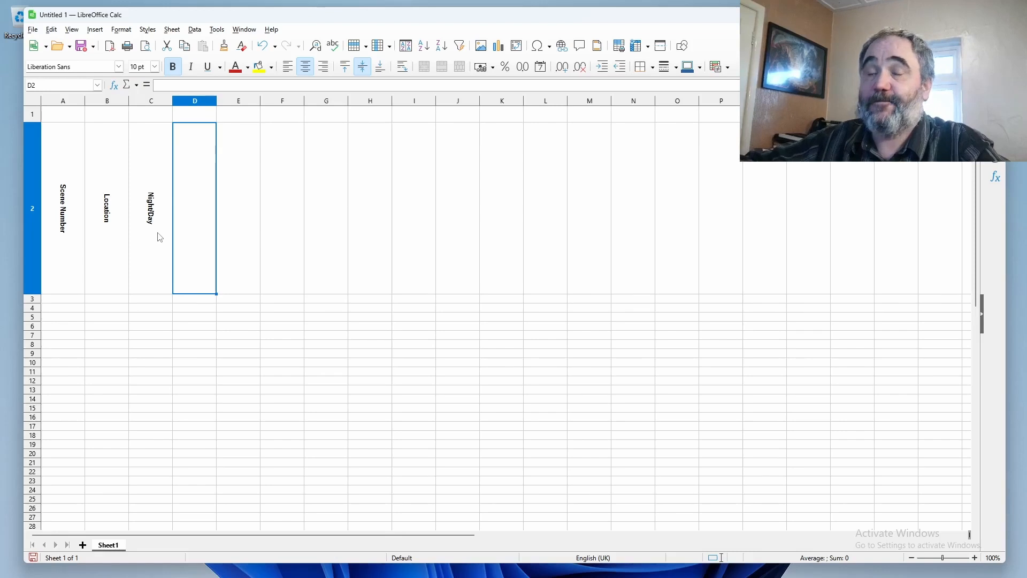
Step: Enter the heading "INT/EXT" in capitals in cell D2
{"action": "type", "text": "Int"}
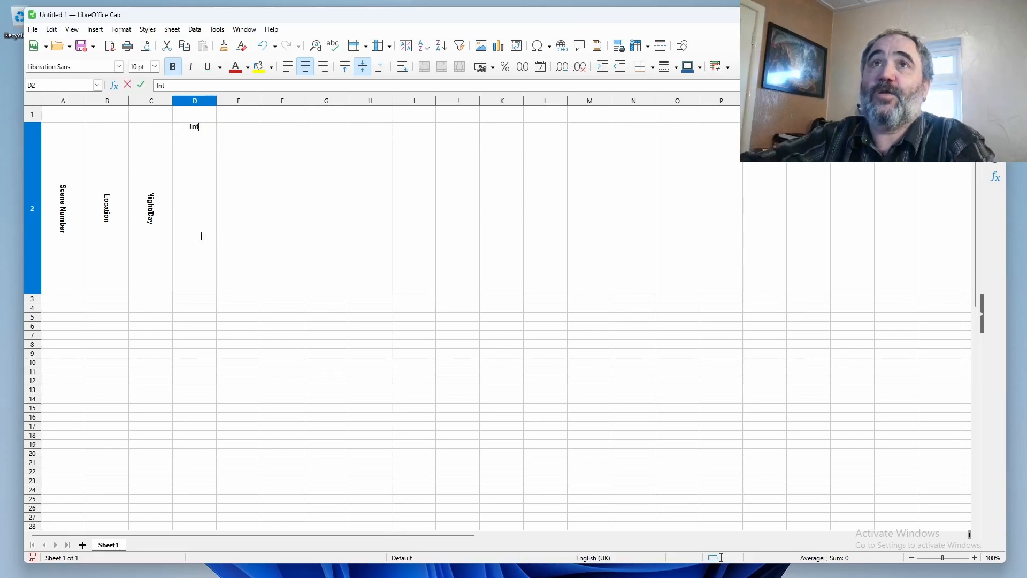
{"action": "type", "text": "/"}
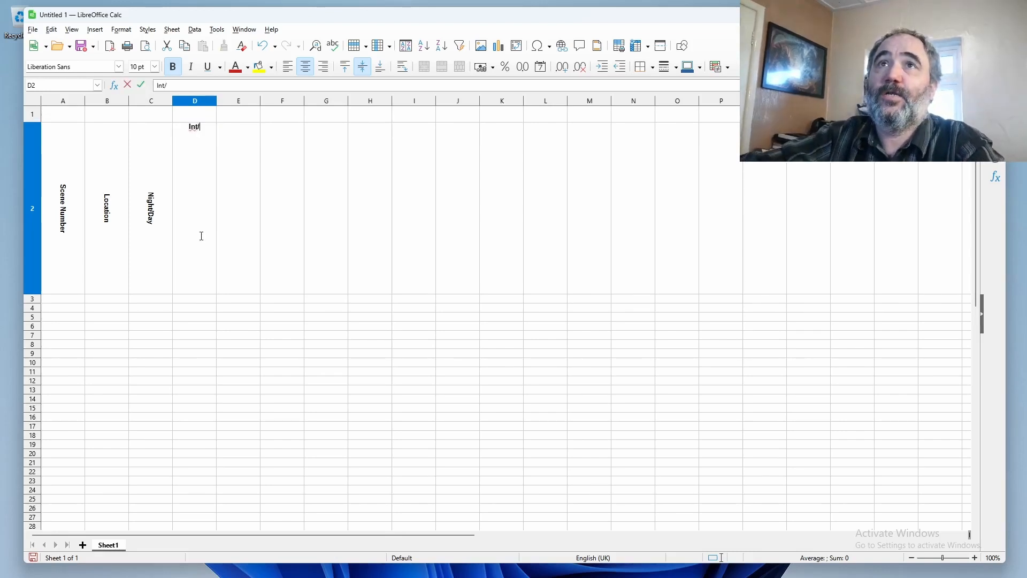
{"action": "type", "text": "EX"}
{"action": "key", "text": "BackSpace"}
{"action": "key", "text": "BackSpace"}
{"action": "key", "text": "BackSpace"}
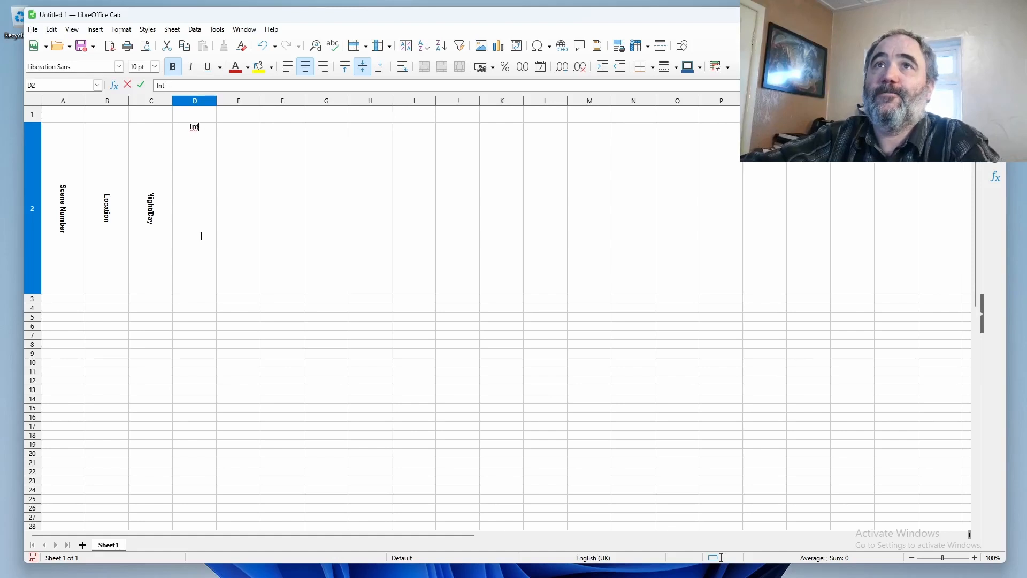
{"action": "type", "text": "NT"}
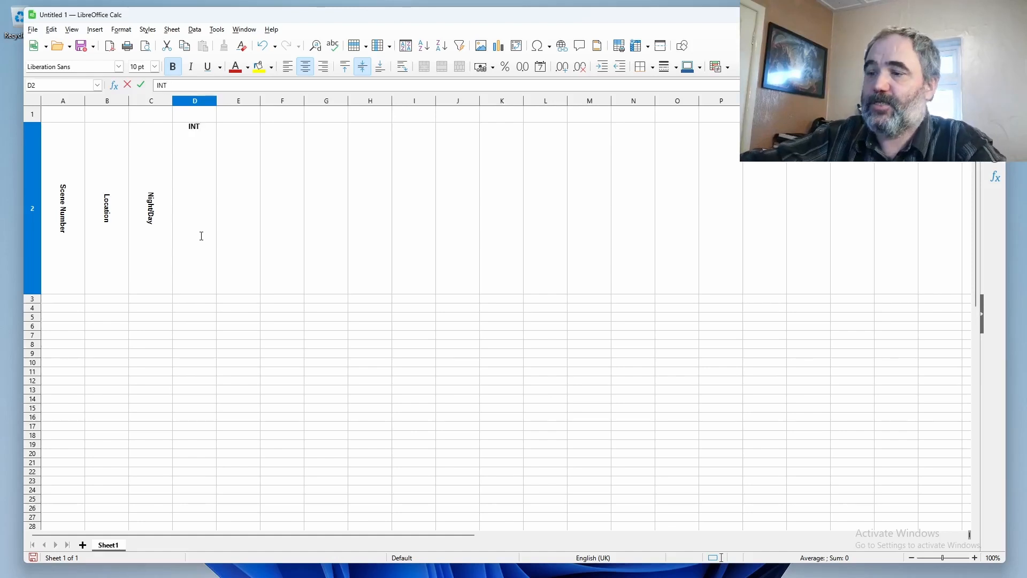
{"action": "type", "text": "/EXT"}
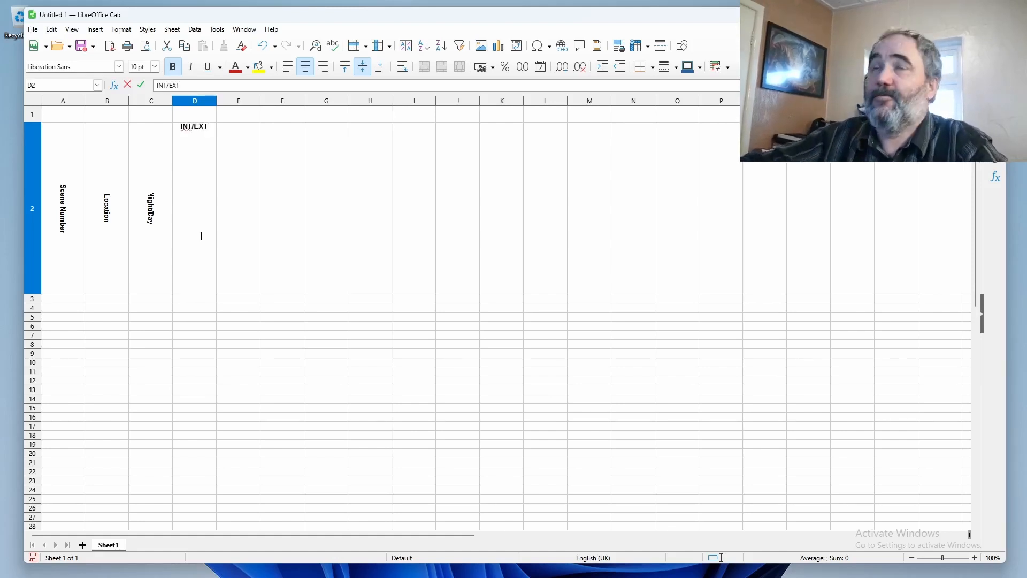
{"action": "key", "text": "Return"}
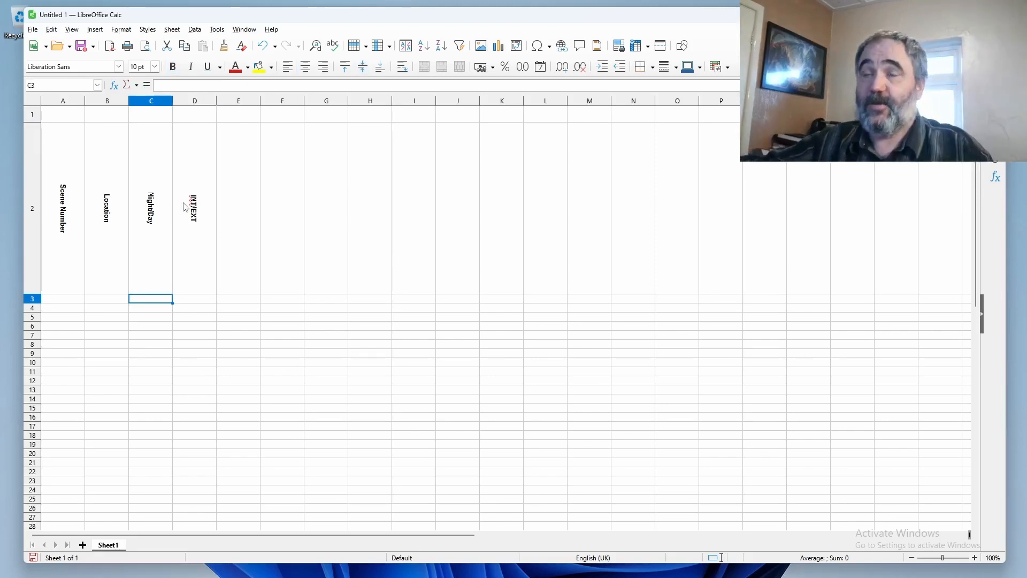
Step: Shrink columns A to D to the optimal width for their rotated headings
{"action": "left_click_drag", "start_coordinate": [195, 102], "coordinate": [74, 109]}
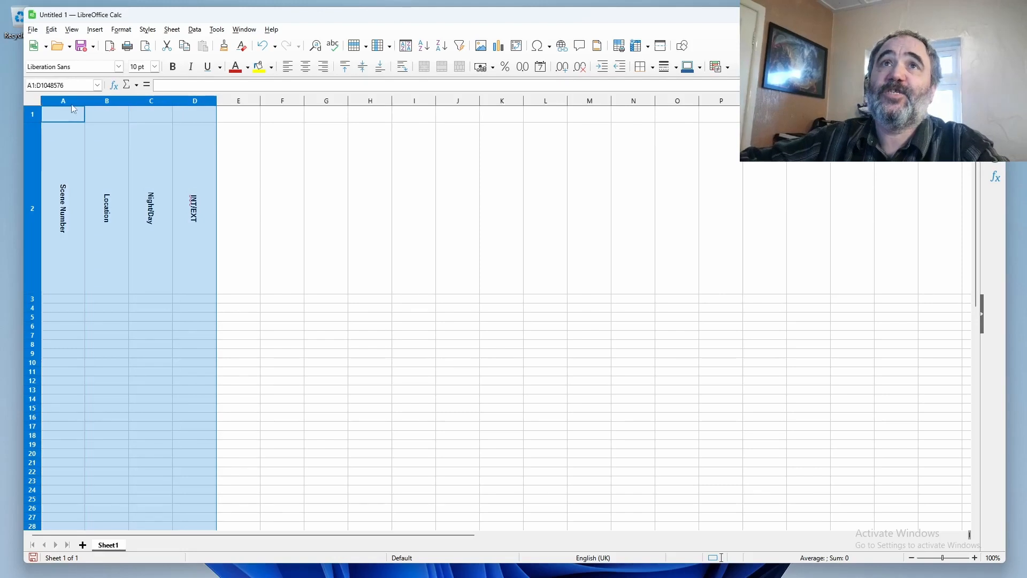
{"action": "double_click", "coordinate": [85, 103]}
{"action": "left_click", "coordinate": [127, 188]}
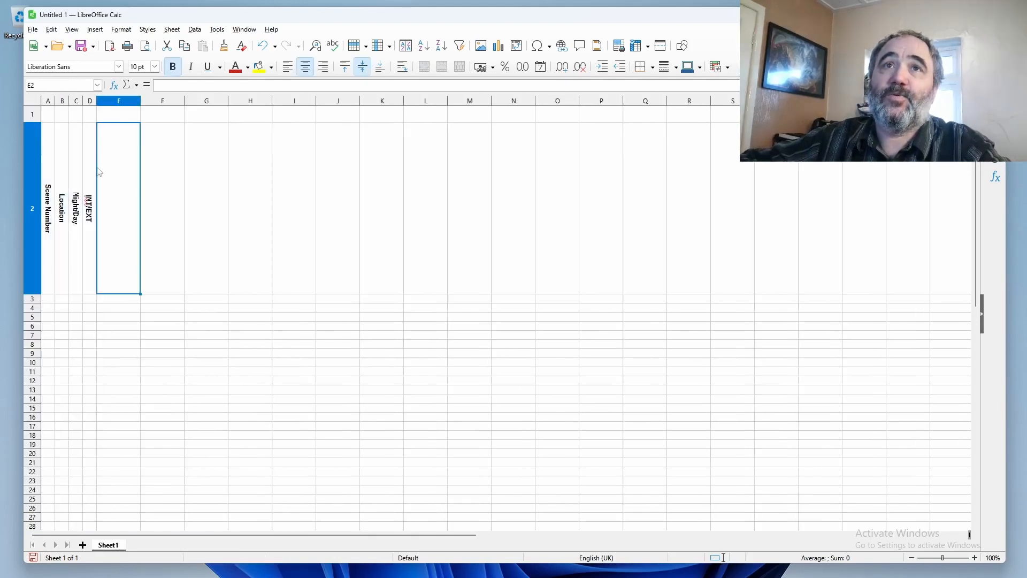
Step: Widen the Location column to about three times the default column width
{"action": "left_click", "coordinate": [80, 282]}
{"action": "left_click", "coordinate": [81, 310]}
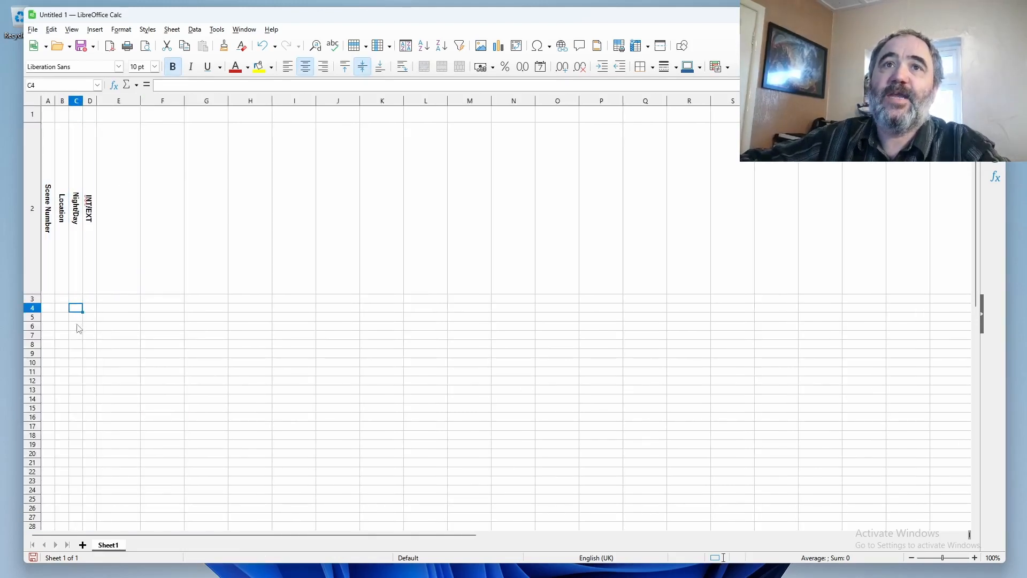
{"action": "left_click", "coordinate": [78, 325]}
{"action": "left_click", "coordinate": [79, 309]}
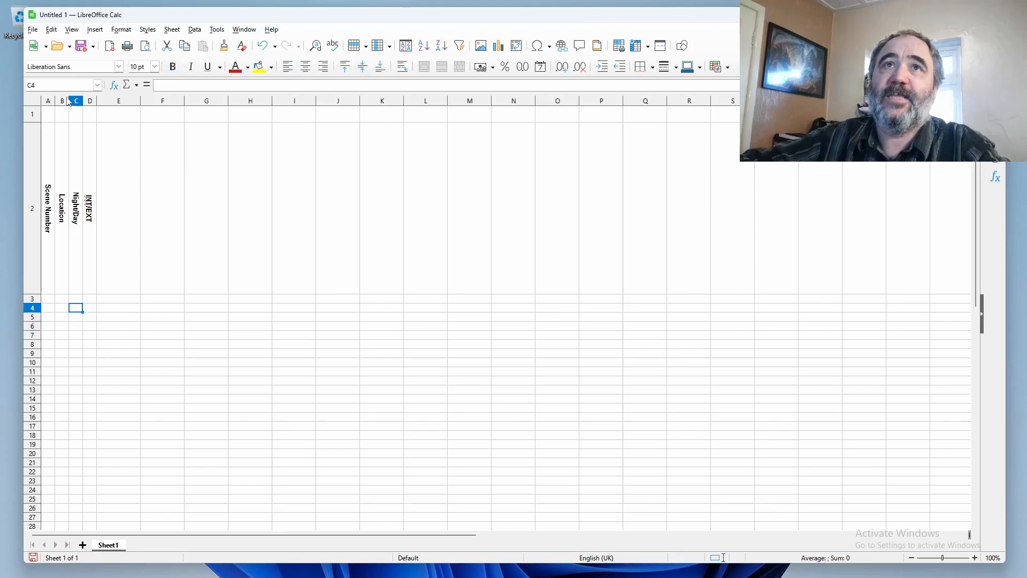
{"action": "left_click_drag", "start_coordinate": [68, 100], "coordinate": [194, 101]}
Step: Enter scene number 1 in cell A3
{"action": "left_click", "coordinate": [46, 301]}
{"action": "type", "text": "1"}
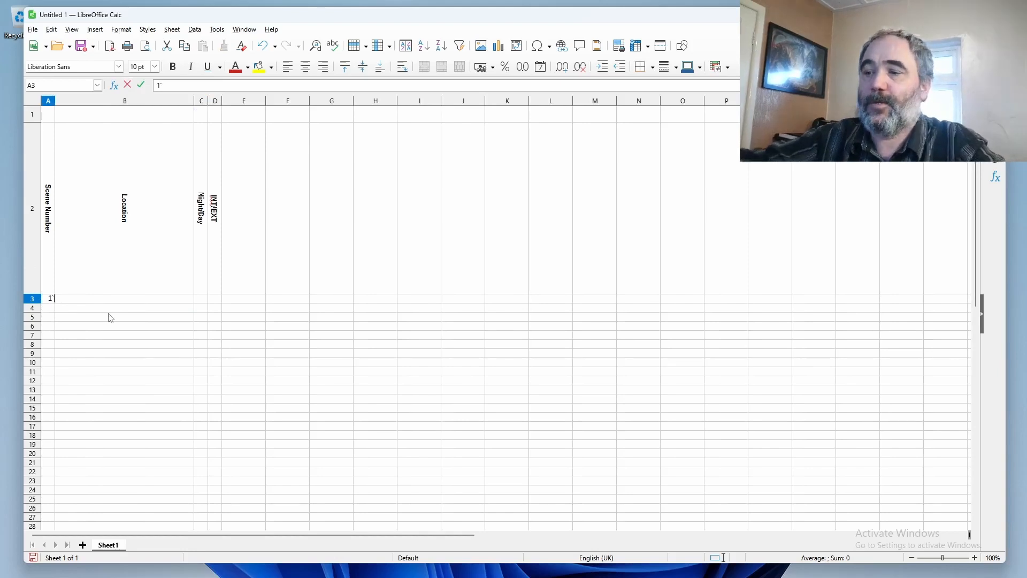
{"action": "key", "text": "Tab"}
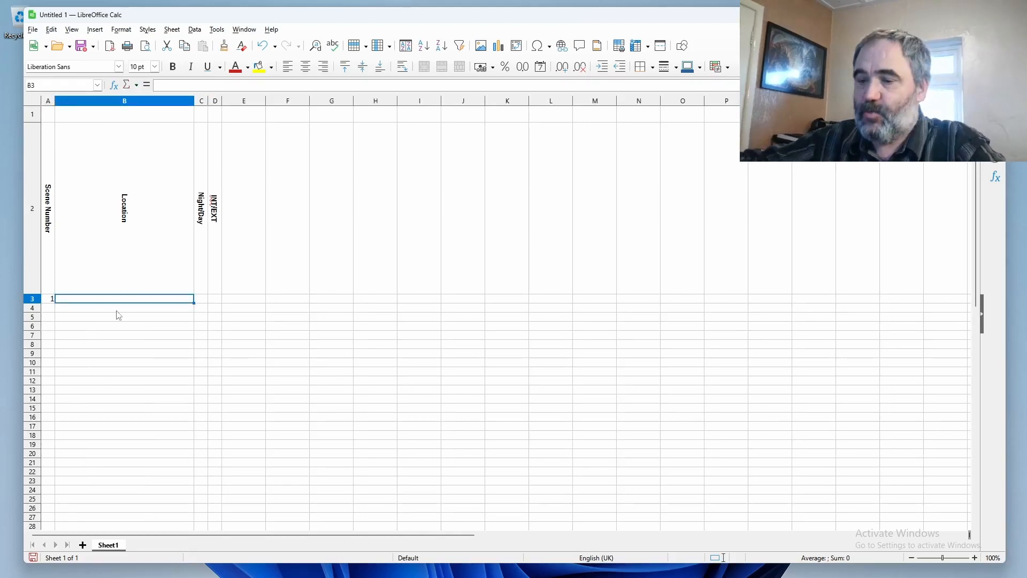
Step: Enter the location "Affluent Exhibition Hall" in cell B3
{"action": "type", "text": "AS"}
{"action": "key", "text": "BackSpace"}
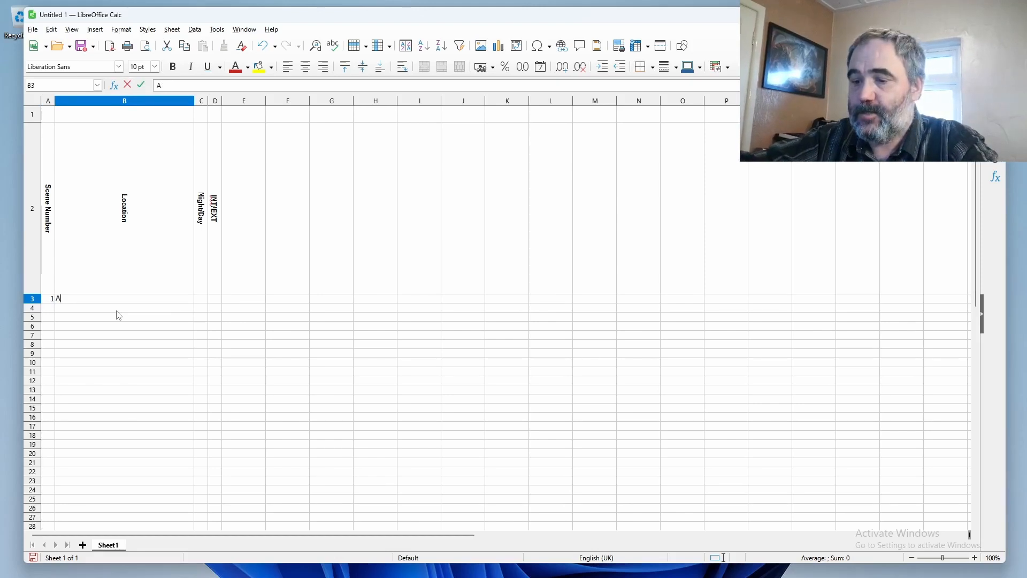
{"action": "type", "text": "ffl"}
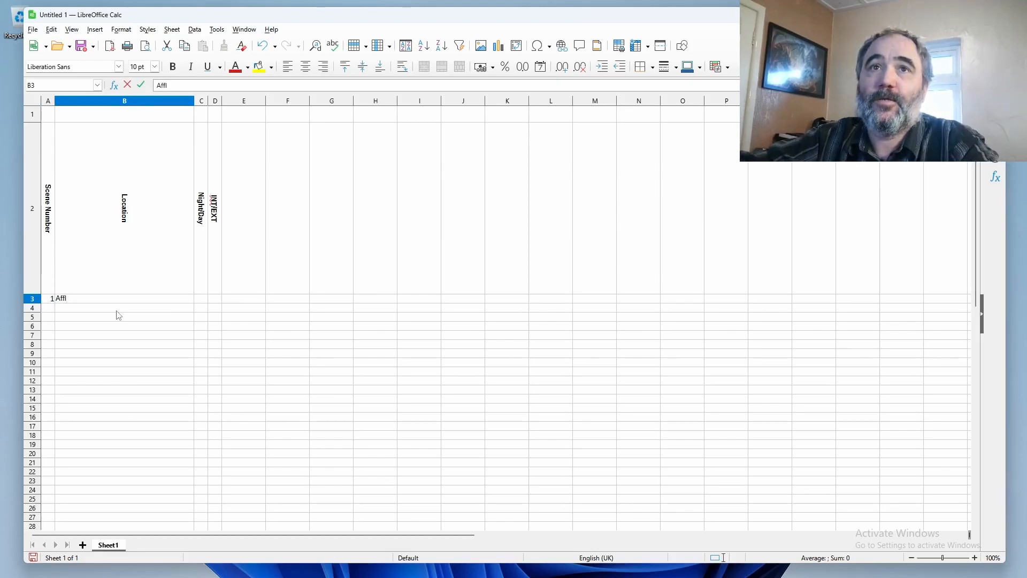
{"action": "type", "text": "uenb"}
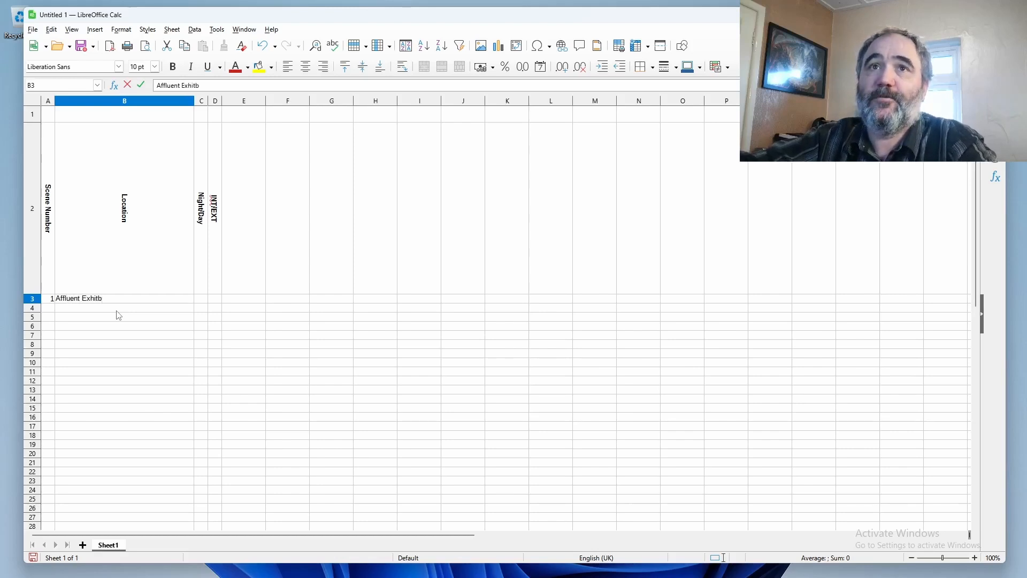
{"action": "key", "text": "BackSpace"}
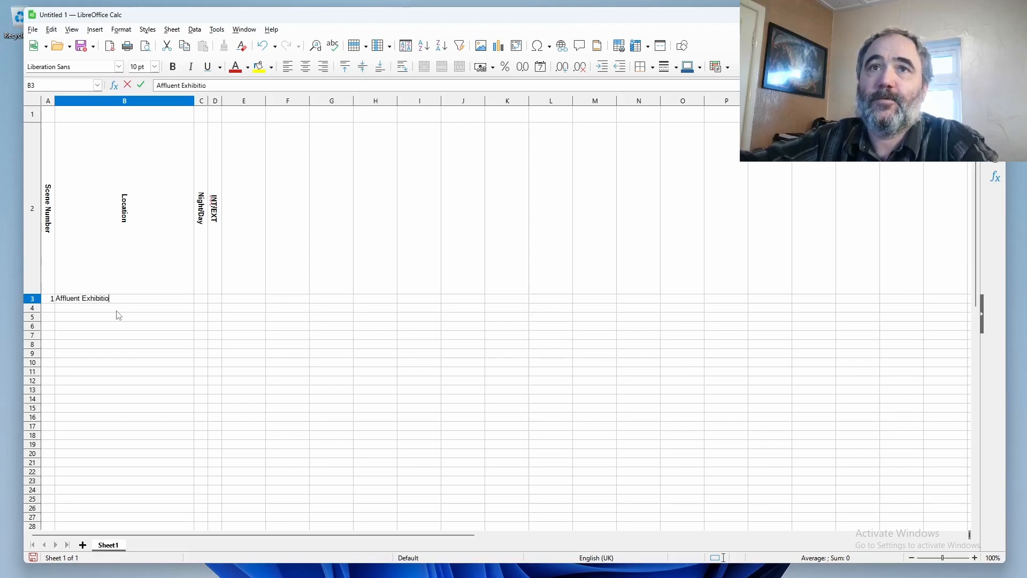
{"action": "type", "text": "a"}
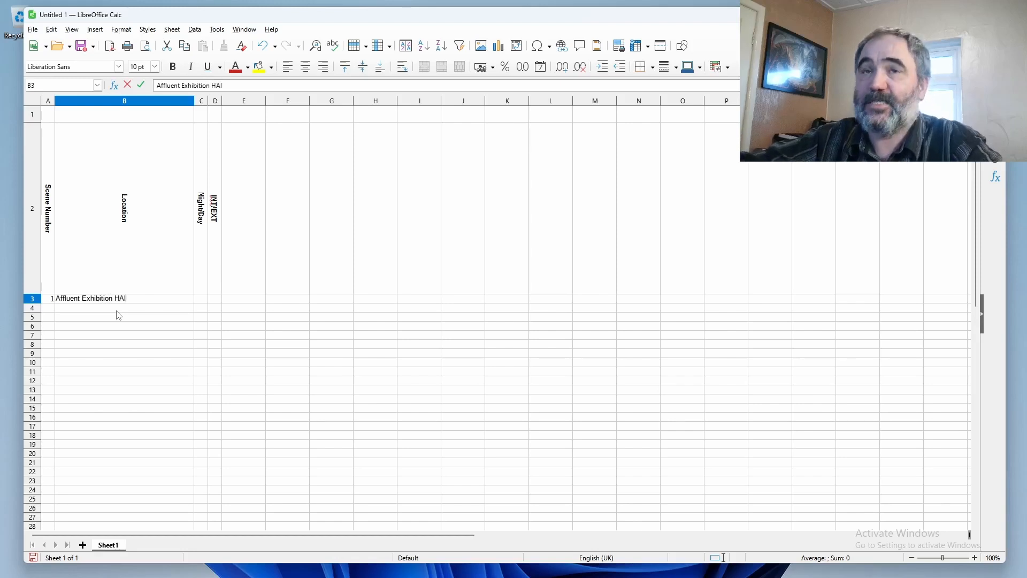
{"action": "key", "text": "BackSpace"}
{"action": "key", "text": "BackSpace"}
{"action": "key", "text": "BackSpace"}
{"action": "type", "text": "Hall"}
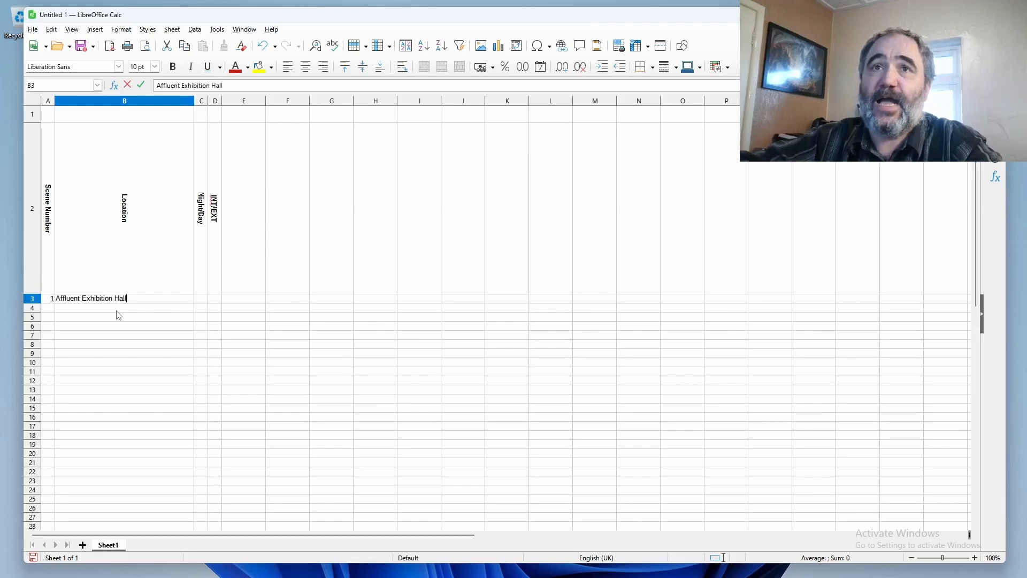
{"action": "key", "text": "Tab"}
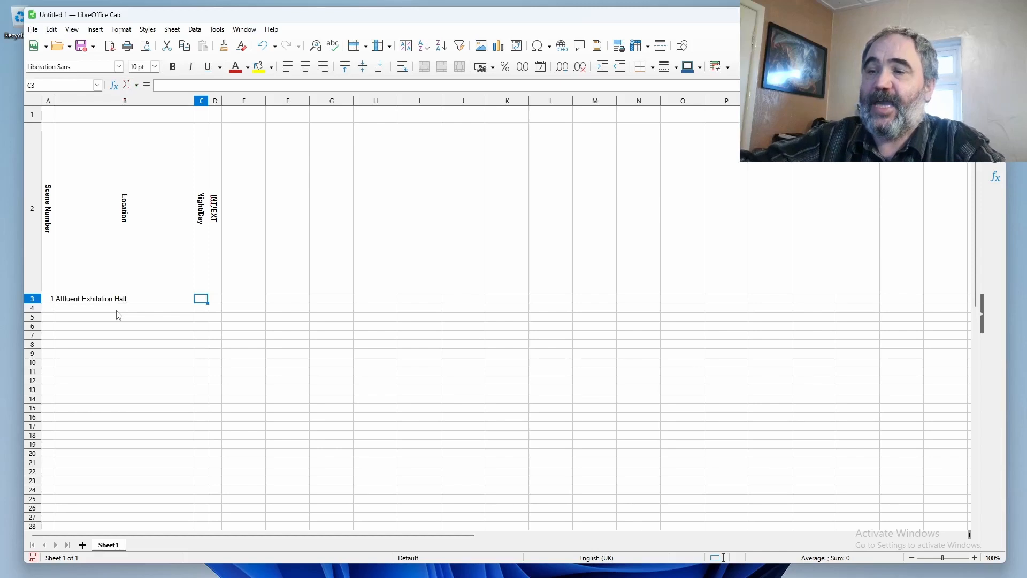
Step: Try to fill in scene 1's night/day code N in cell C3 and its interior code in cell D3
{"action": "type", "text": "N"}
{"action": "key", "text": "Tab"}
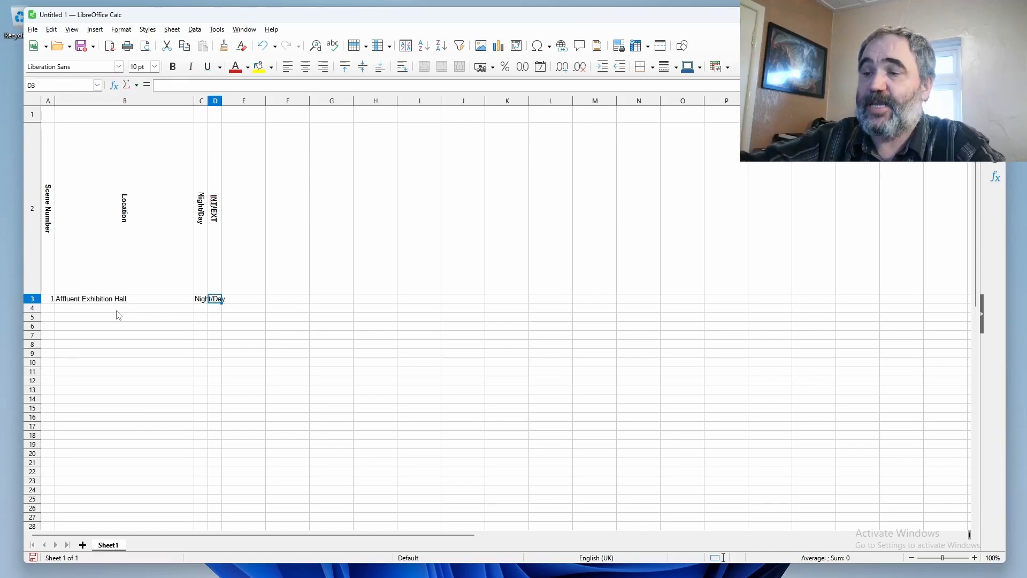
{"action": "type", "text": "INT/EXT"}
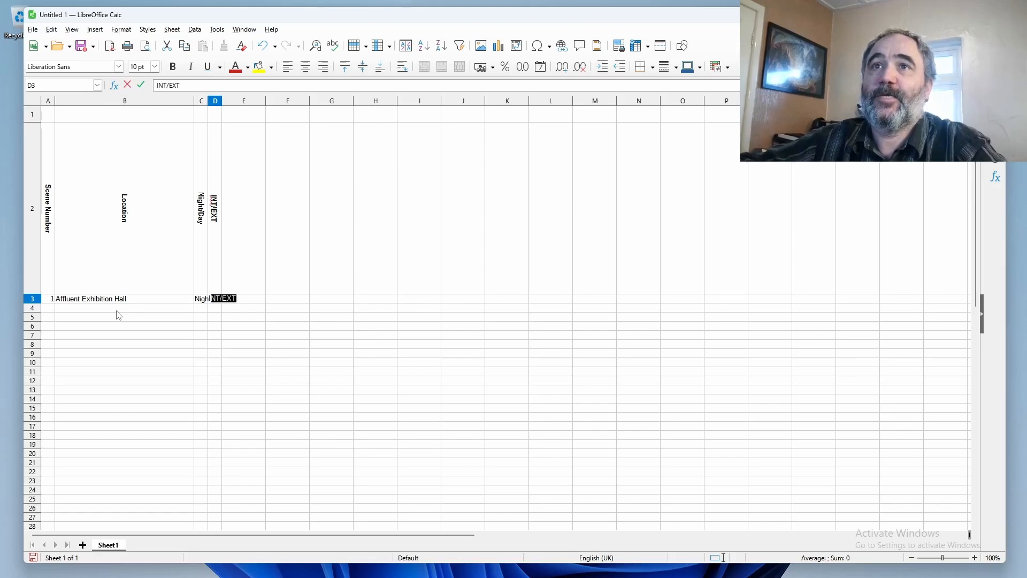
{"action": "key", "text": "Tab"}
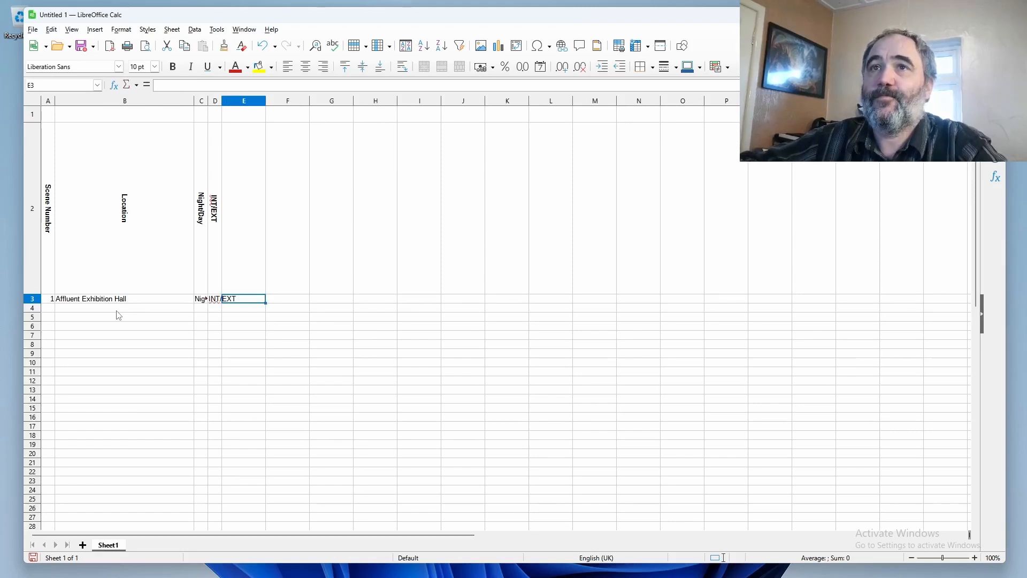
Step: Set cell D3 to the single letter I and cell C3 to the single letter N
{"action": "key", "text": "Left"}
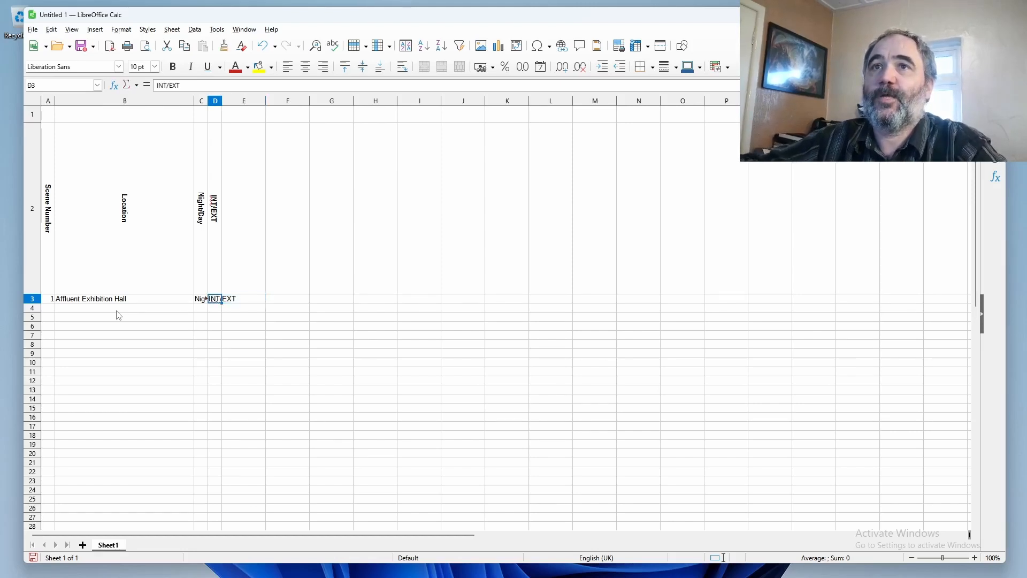
{"action": "double_click", "coordinate": [215, 301]}
{"action": "key", "text": "BackSpace"}
{"action": "key", "text": "Return"}
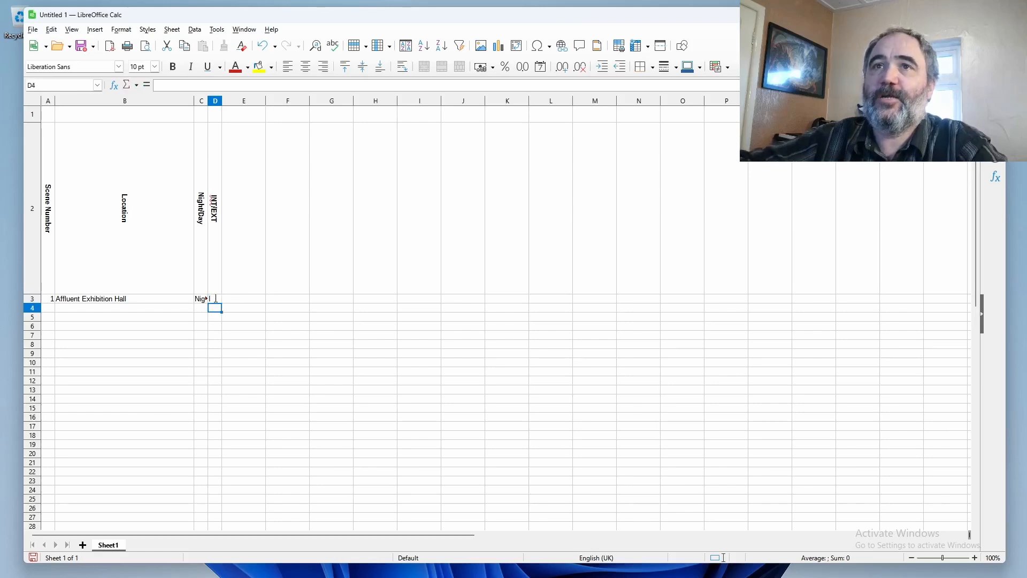
{"action": "key", "text": "Left"}
{"action": "key", "text": "Up"}
{"action": "type", "text": "N"}
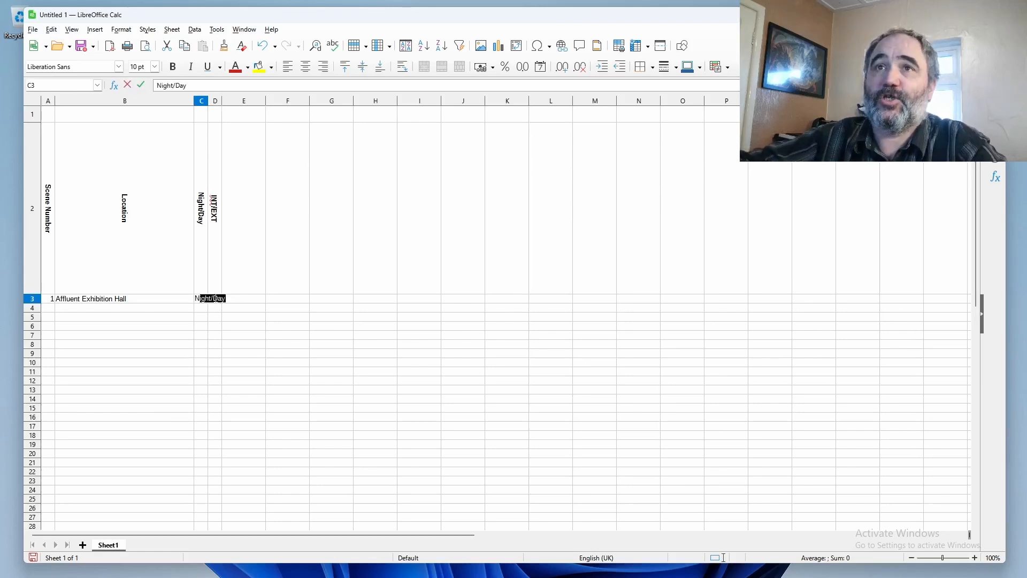
{"action": "key", "text": "Delete"}
{"action": "key", "text": "Return"}
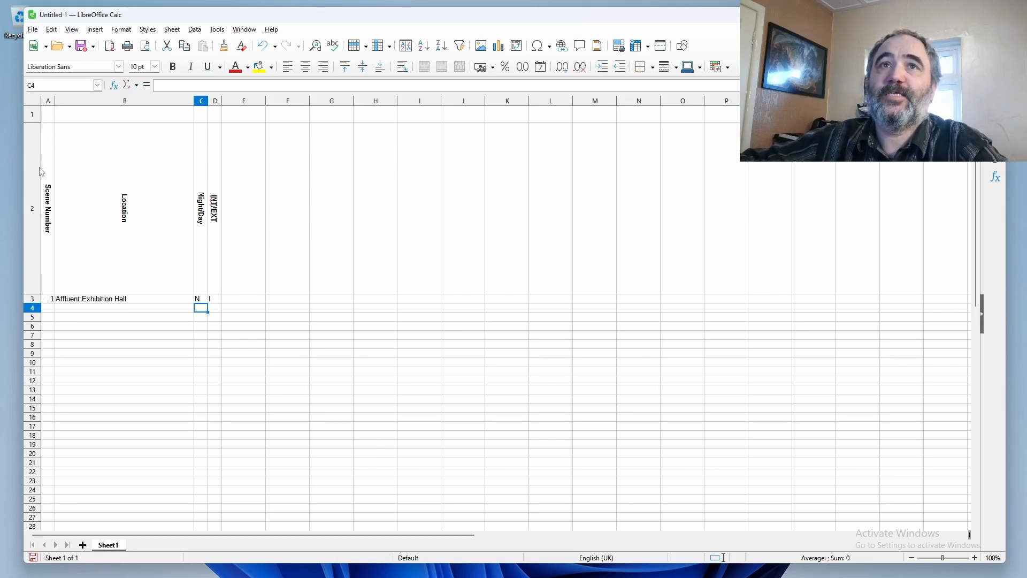
Step: Centre the contents of columns A, C and D horizontally
{"action": "left_click", "coordinate": [51, 299]}
{"action": "left_click", "coordinate": [48, 102]}
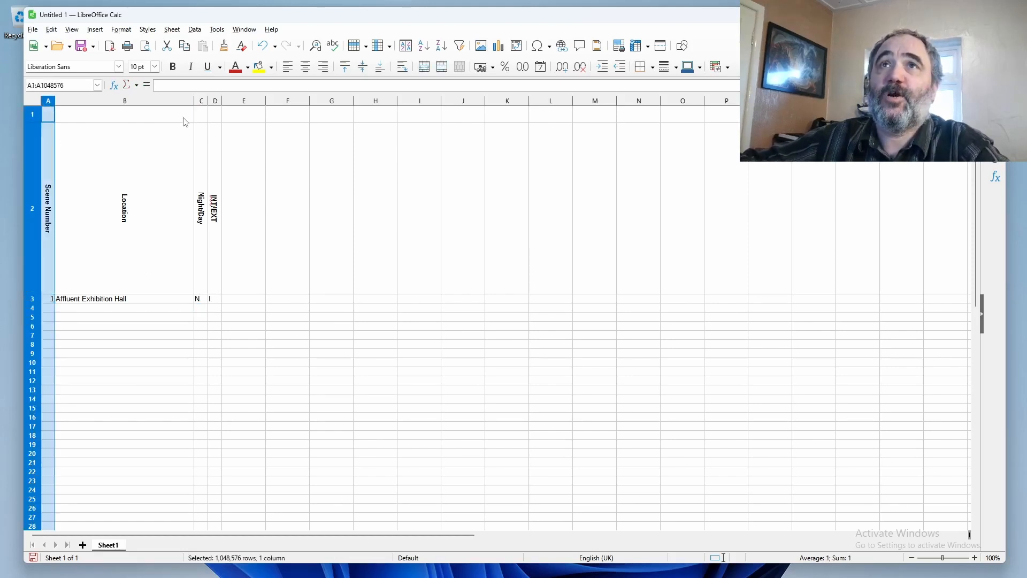
{"action": "left_click", "coordinate": [202, 102], "text": "ctrl"}
{"action": "left_click", "coordinate": [214, 103], "text": "ctrl"}
{"action": "right_click", "coordinate": [213, 103]}
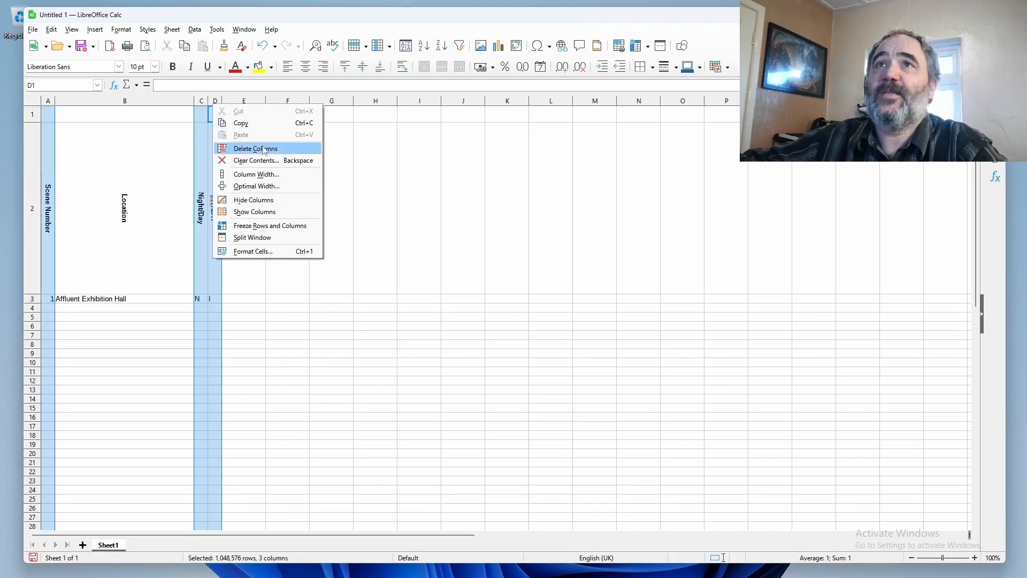
{"action": "left_click", "coordinate": [305, 67]}
{"action": "left_click", "coordinate": [305, 66]}
{"action": "left_click", "coordinate": [318, 347]}
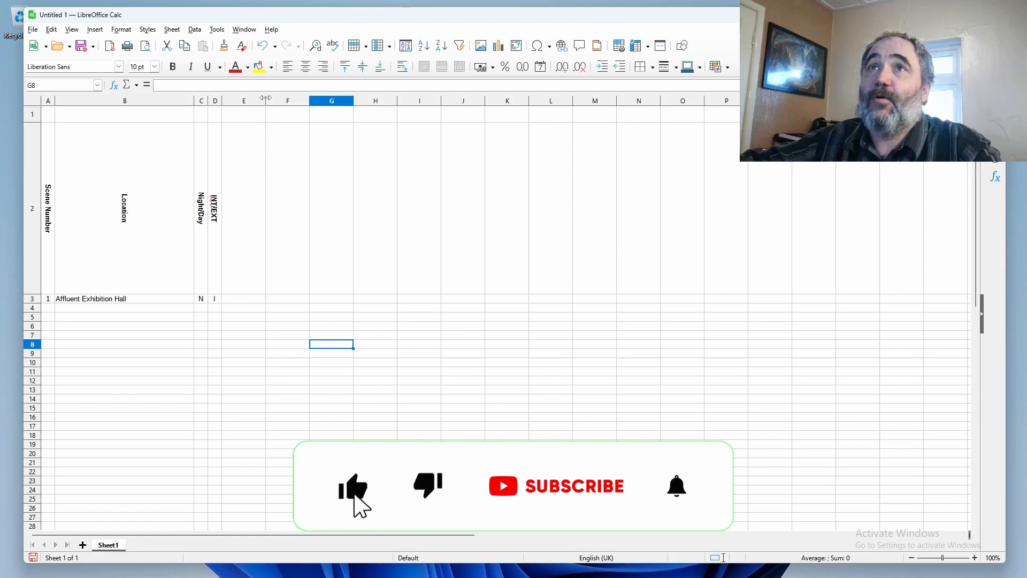
Step: Narrow column E to a thin strip and fill the whole column with black as a divider
{"action": "left_click_drag", "start_coordinate": [266, 100], "coordinate": [233, 100]}
{"action": "left_click", "coordinate": [227, 100]}
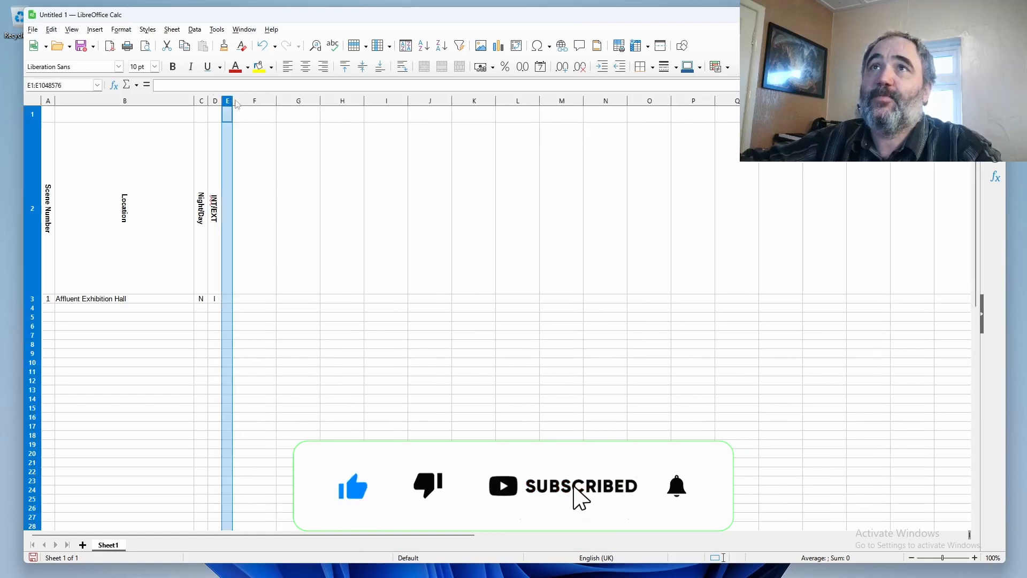
{"action": "left_click", "coordinate": [271, 68]}
{"action": "left_click", "coordinate": [259, 133]}
{"action": "left_click", "coordinate": [298, 335]}
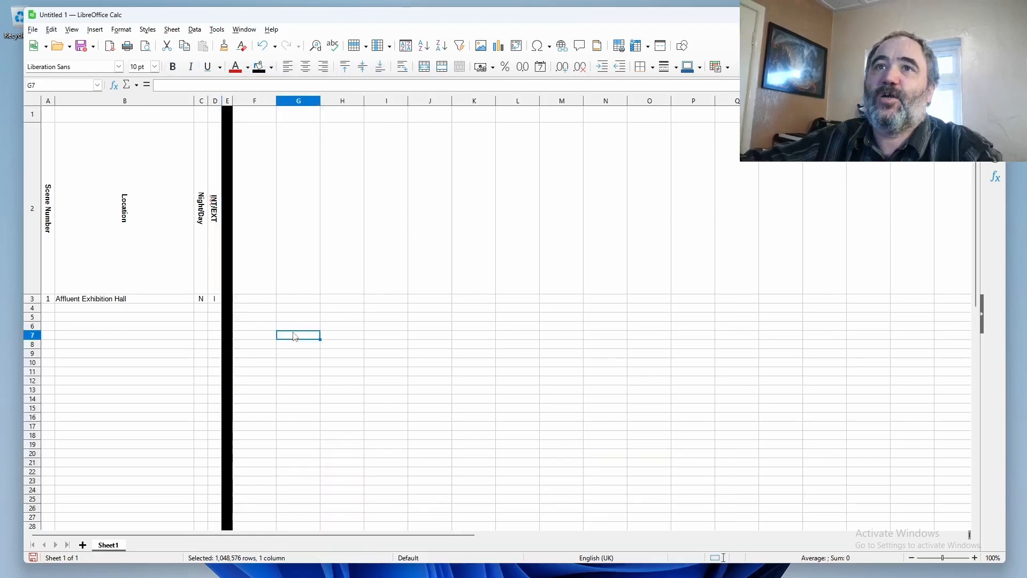
Step: Narrow columns F to Q together to about the width of the black divider column
{"action": "left_click", "coordinate": [253, 299]}
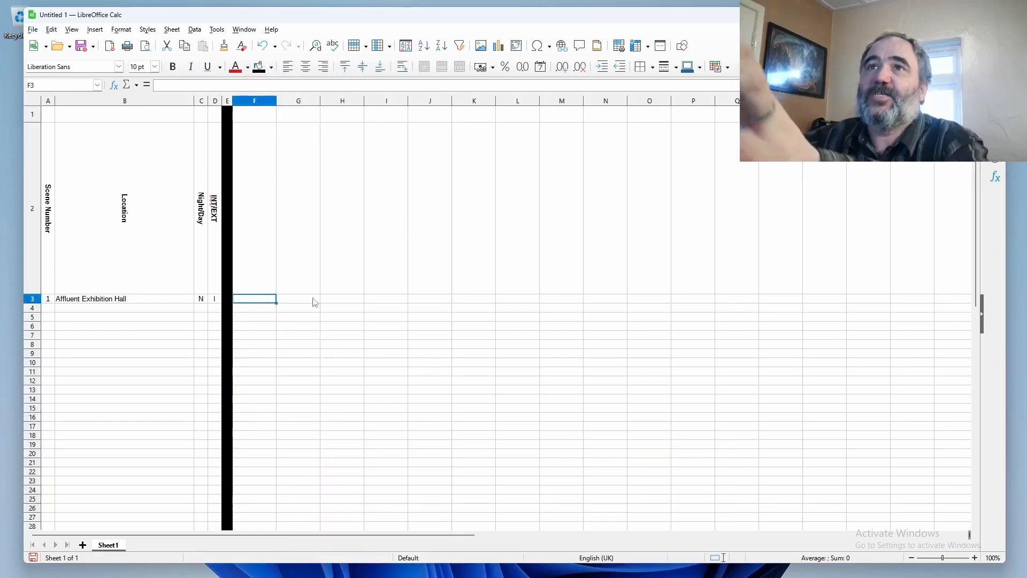
{"action": "left_click_drag", "start_coordinate": [243, 186], "coordinate": [740, 176]}
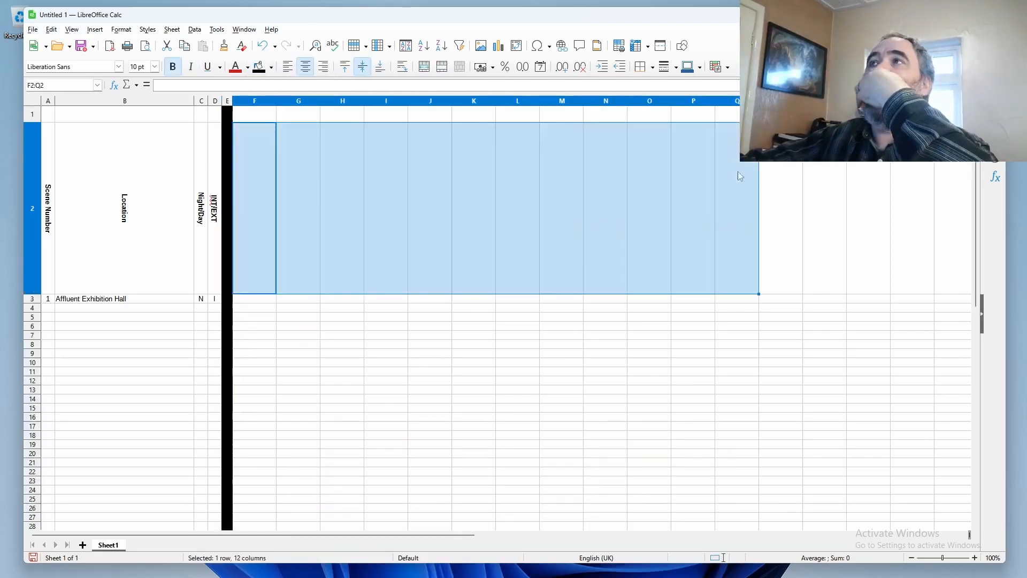
{"action": "left_click_drag", "start_coordinate": [759, 101], "coordinate": [241, 103]}
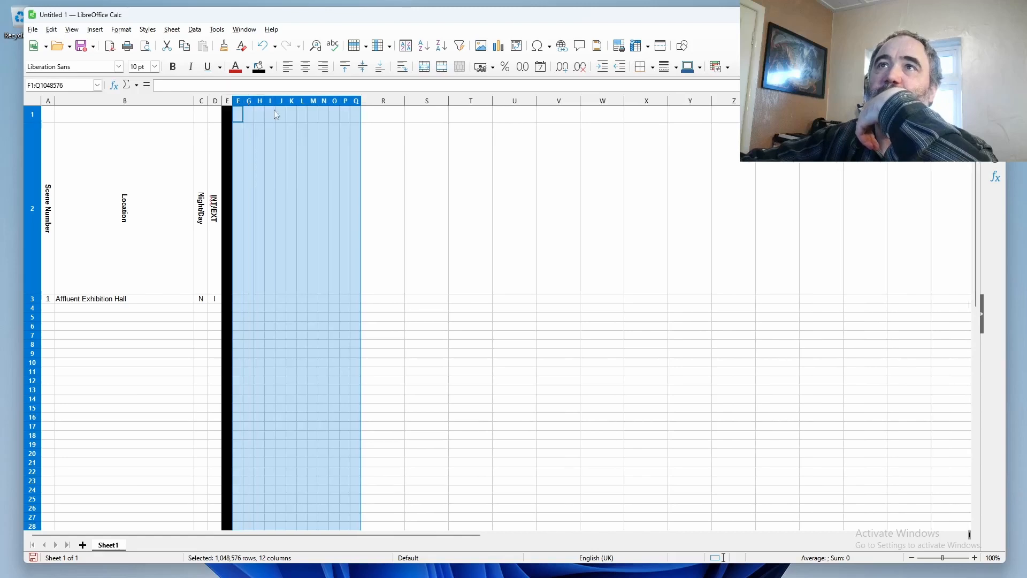
{"action": "left_click", "coordinate": [377, 280]}
Step: Enter the heading "Crowd of Enthusiasts (SA) 15" in cell F2
{"action": "left_click", "coordinate": [238, 251]}
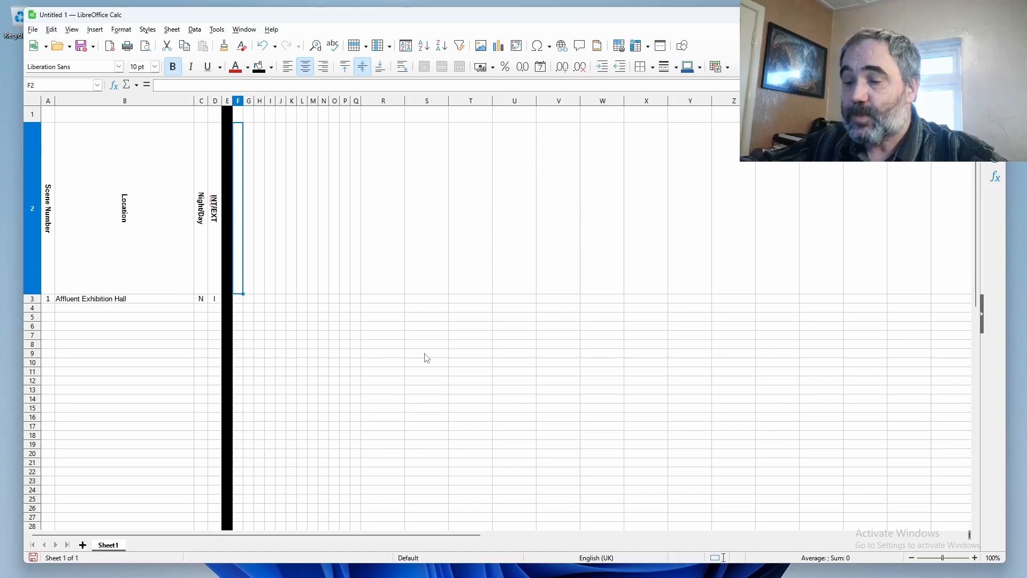
{"action": "type", "text": "Cro"}
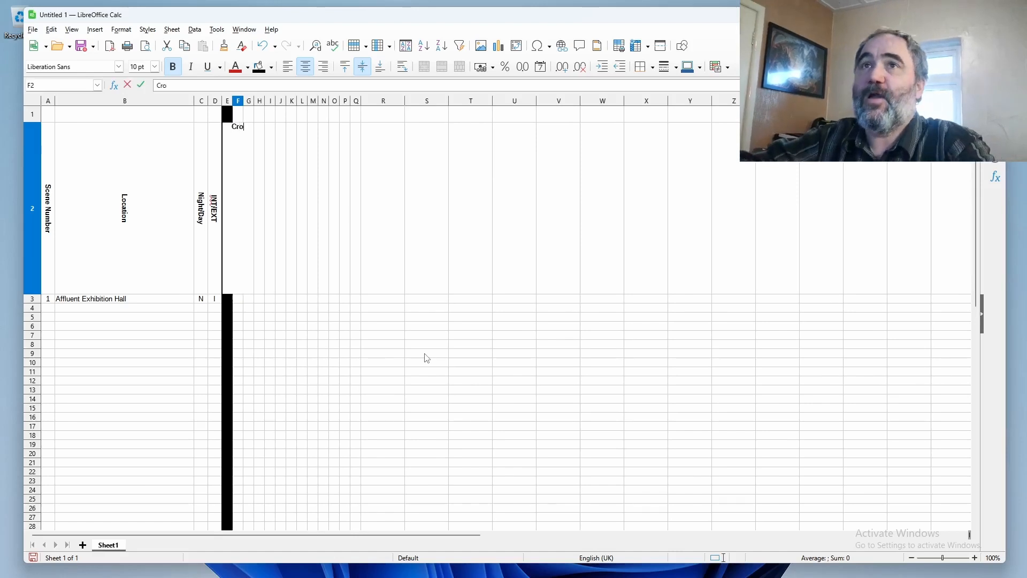
{"action": "type", "text": "wd of Enthus"}
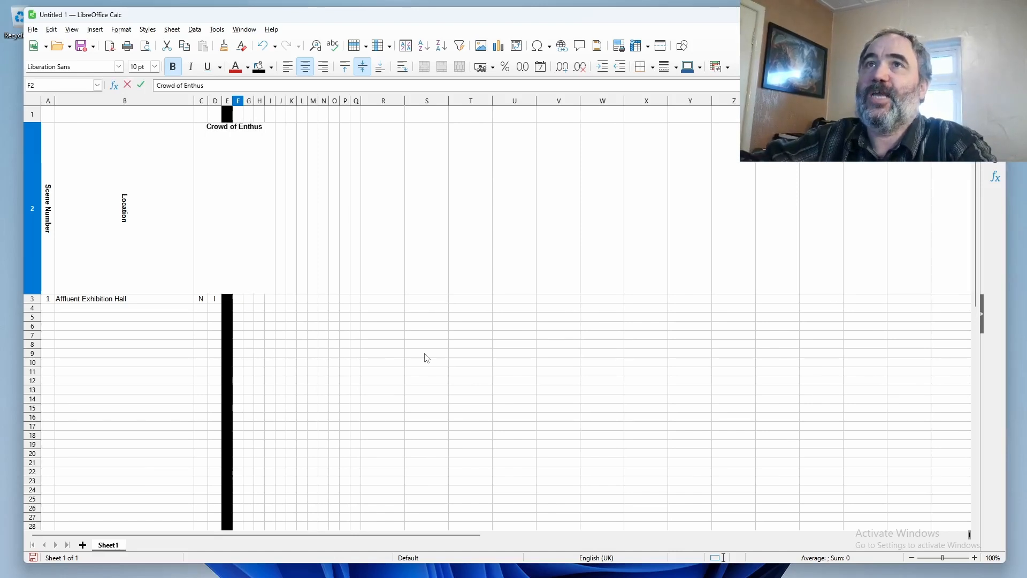
{"action": "type", "text": "iasts "}
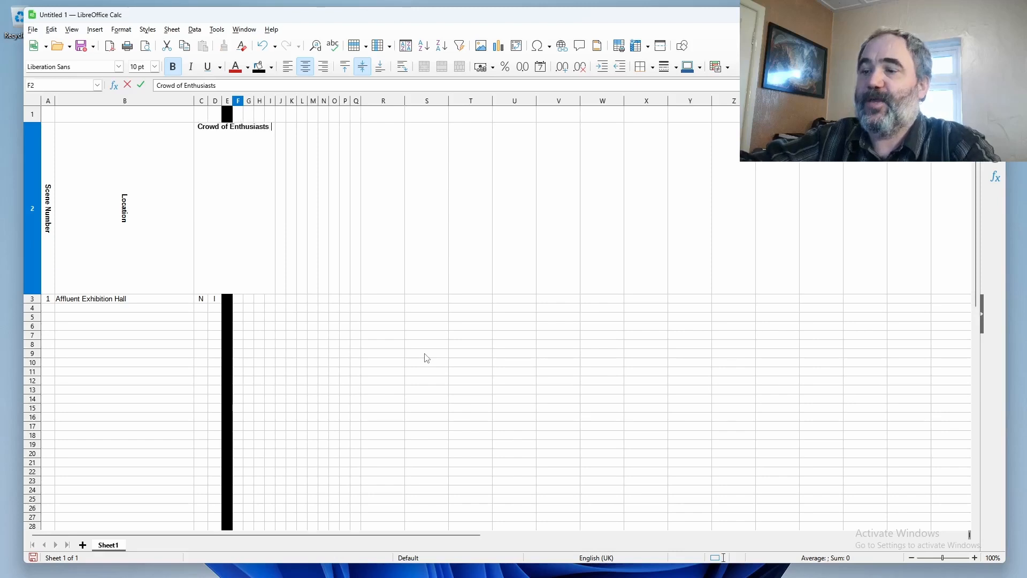
{"action": "type", "text": "(*S"}
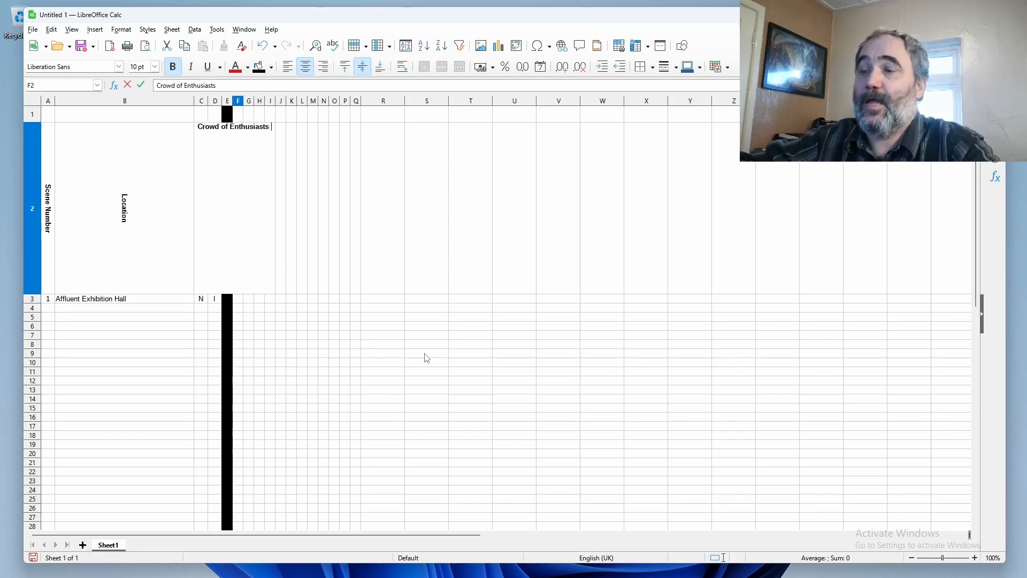
{"action": "type", "text": "A"}
{"action": "key", "text": "BackSpace"}
{"action": "key", "text": "BackSpace"}
{"action": "key", "text": "BackSpace"}
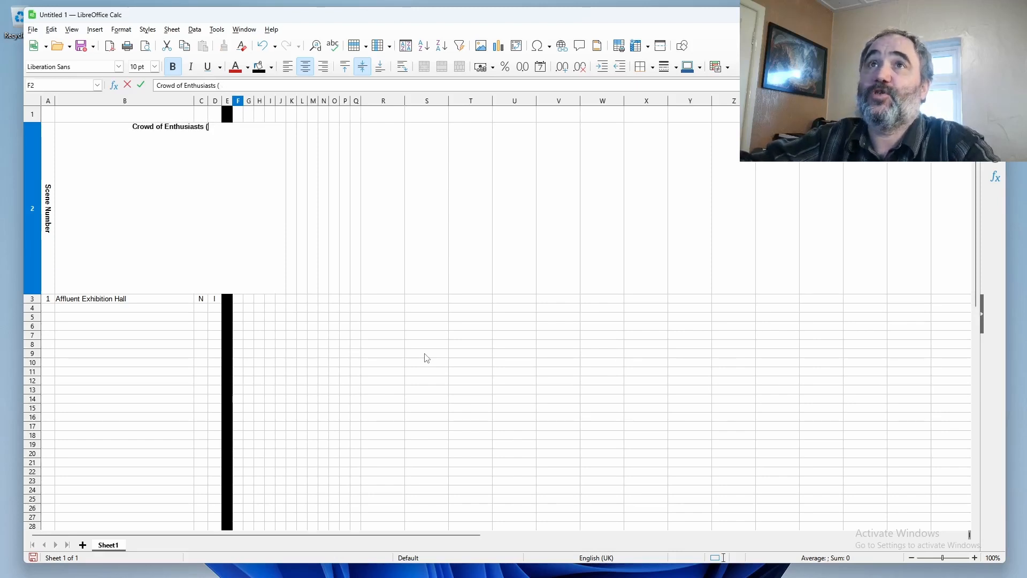
{"action": "type", "text": "SA)"}
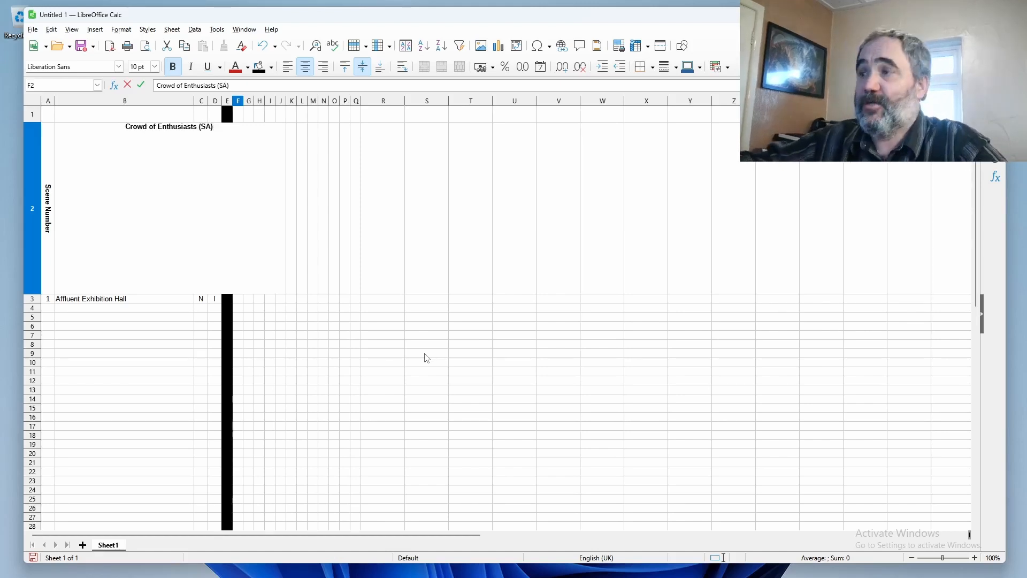
{"action": "type", "text": " 15"}
{"action": "key", "text": "Return"}
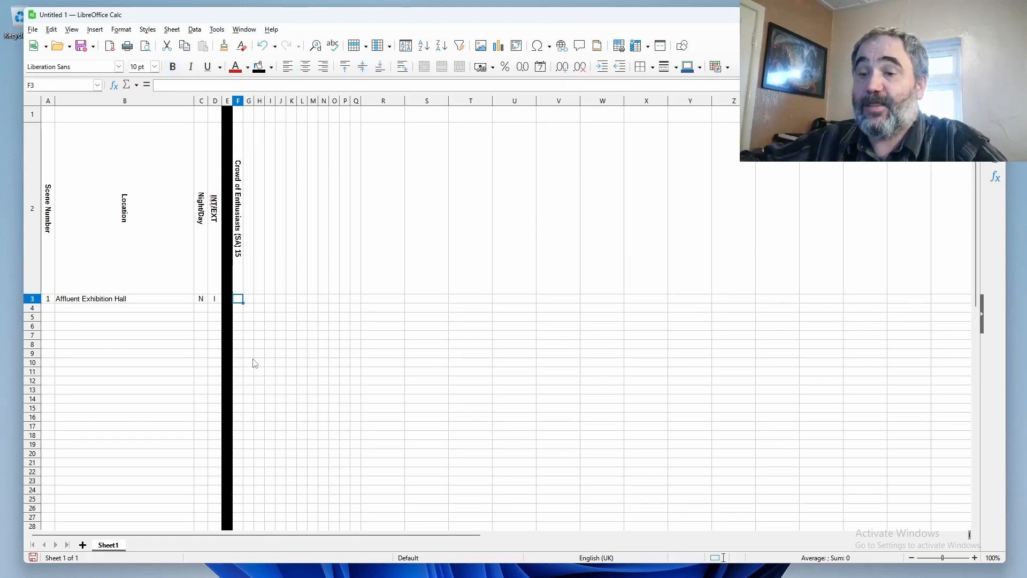
Step: Mark the crowd as present in scene 1 with an X in cell F3
{"action": "type", "text": "X"}
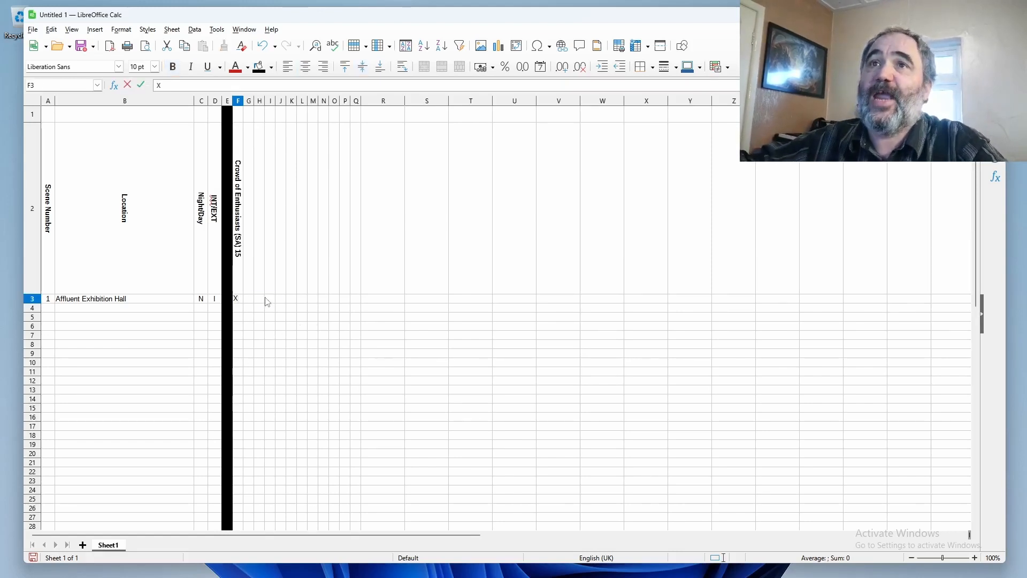
{"action": "left_click_drag", "start_coordinate": [266, 299], "coordinate": [260, 299]}
{"action": "left_click", "coordinate": [237, 299]}
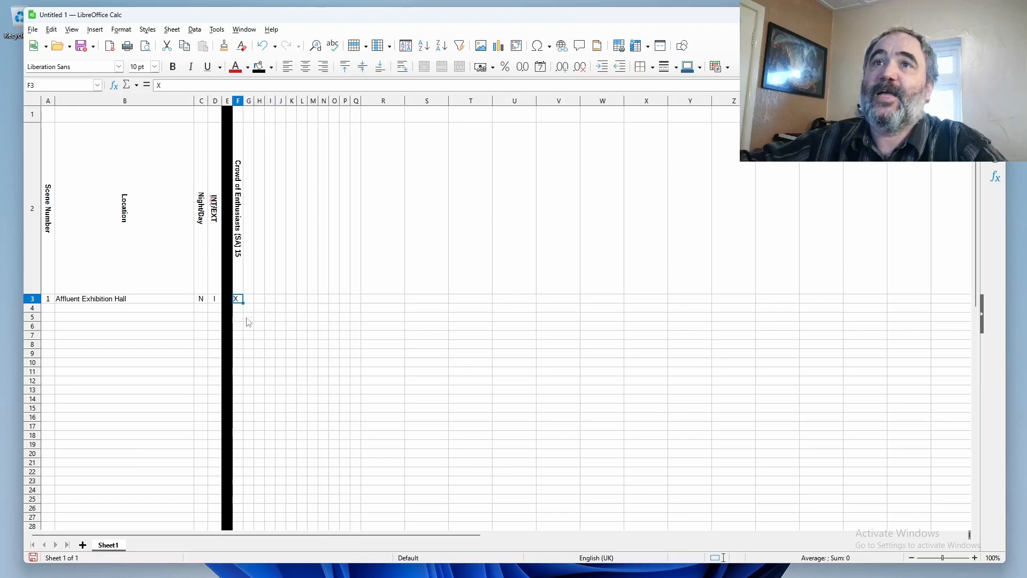
Step: Centre the contents of columns F to Q horizontally
{"action": "right_click", "coordinate": [49, 302]}
{"action": "key", "text": "Escape"}
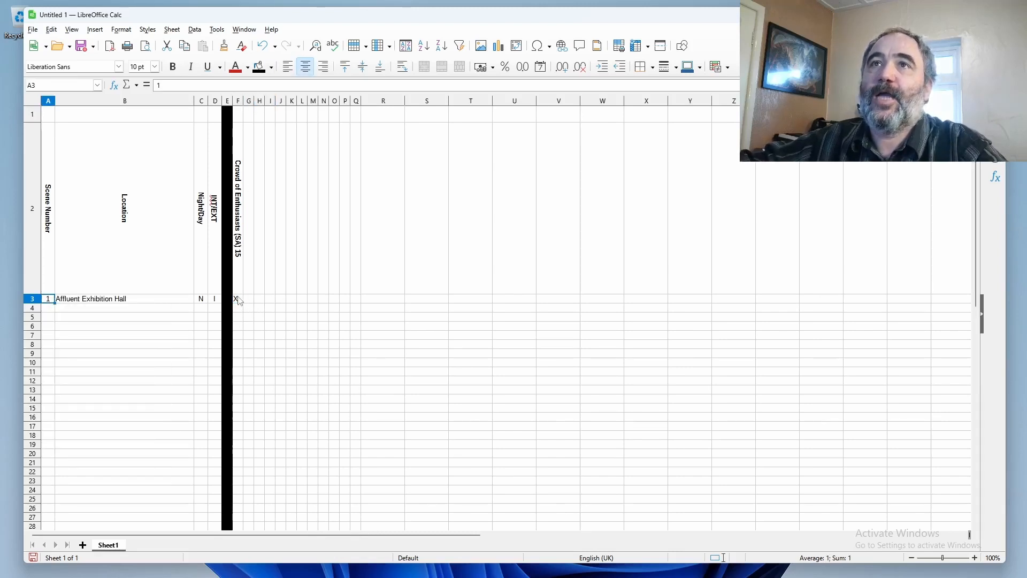
{"action": "left_click_drag", "start_coordinate": [241, 104], "coordinate": [356, 102]}
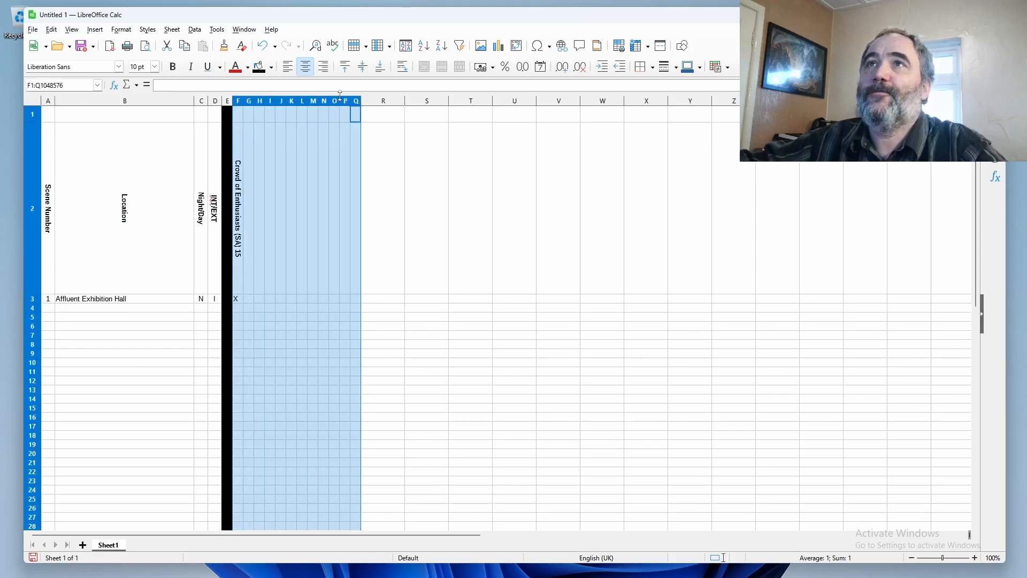
{"action": "left_click", "coordinate": [311, 70]}
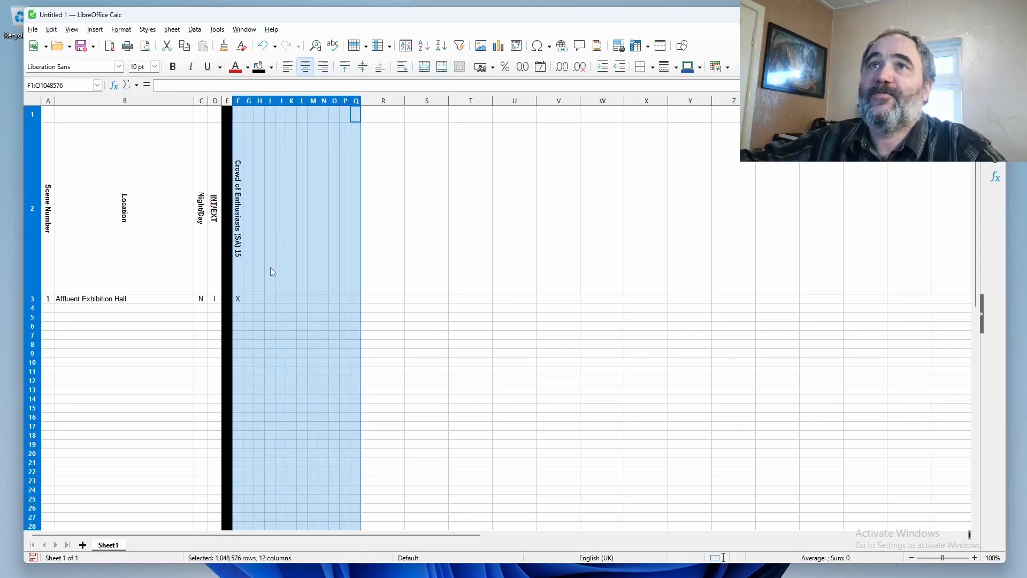
Step: Enter the first named character's first name as the heading in cell G2
{"action": "left_click", "coordinate": [261, 283]}
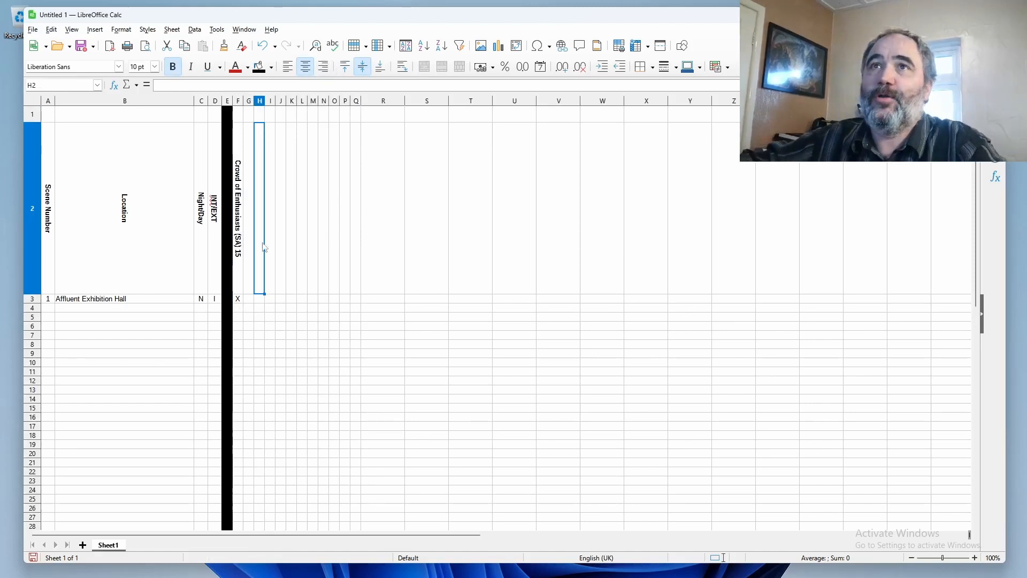
{"action": "left_click", "coordinate": [251, 196]}
{"action": "type", "text": "Joan"}
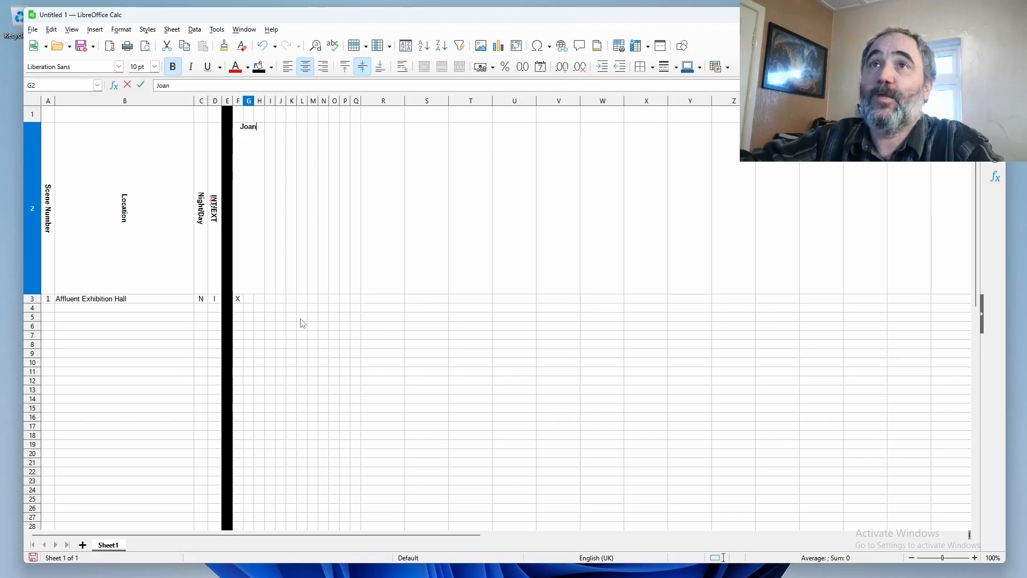
{"action": "key", "text": "Return"}
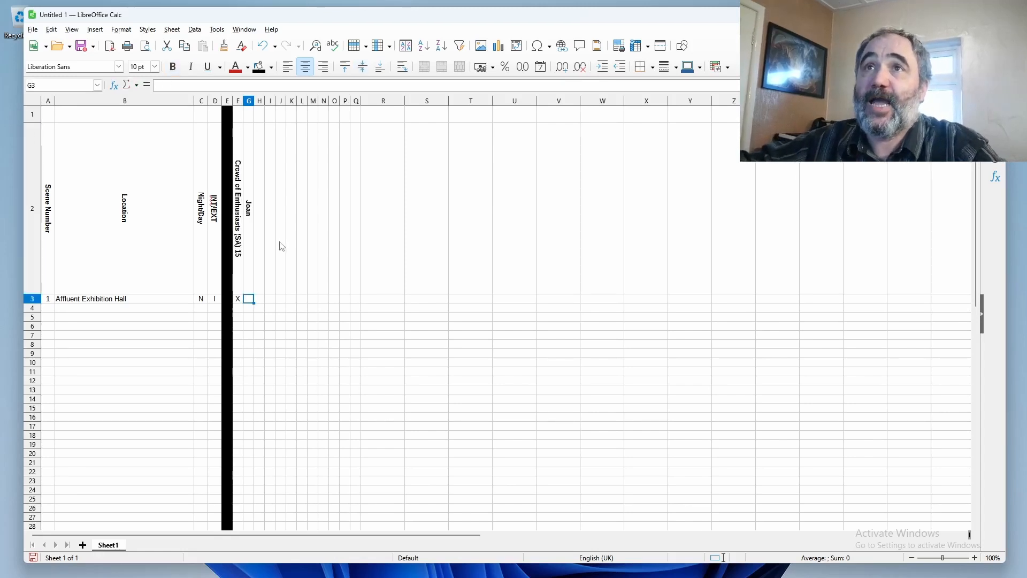
Step: Add the age note "(Early 20's)" after the character's name in G2 and mark G3 with an X
{"action": "left_click", "coordinate": [252, 226]}
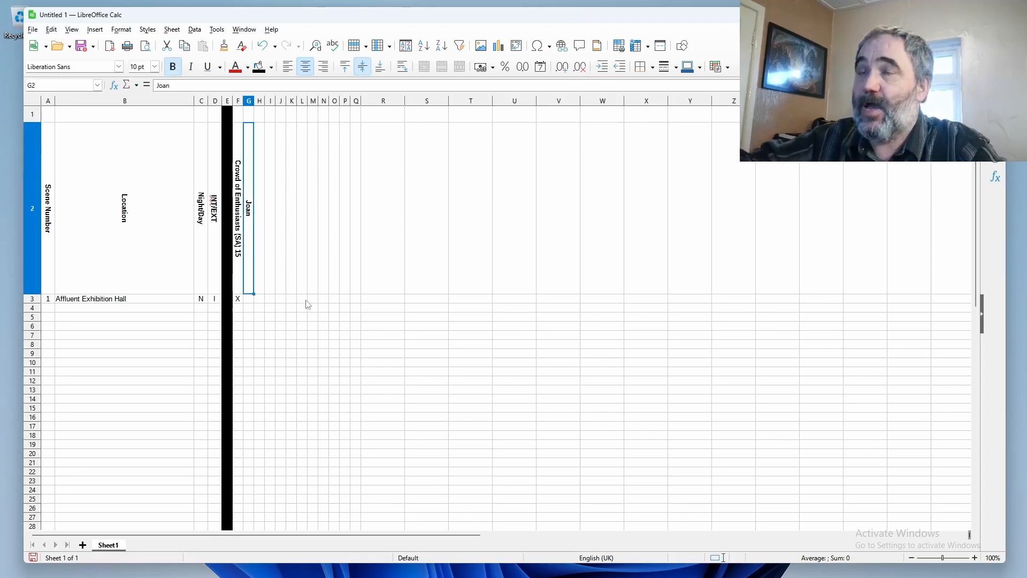
{"action": "left_click", "coordinate": [307, 85]}
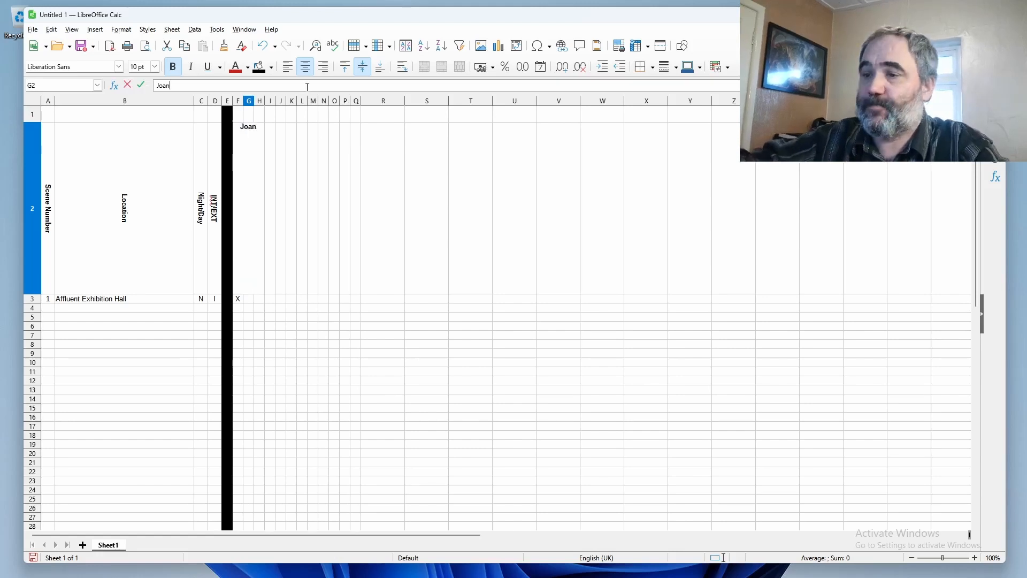
{"action": "type", "text": "(Earl"}
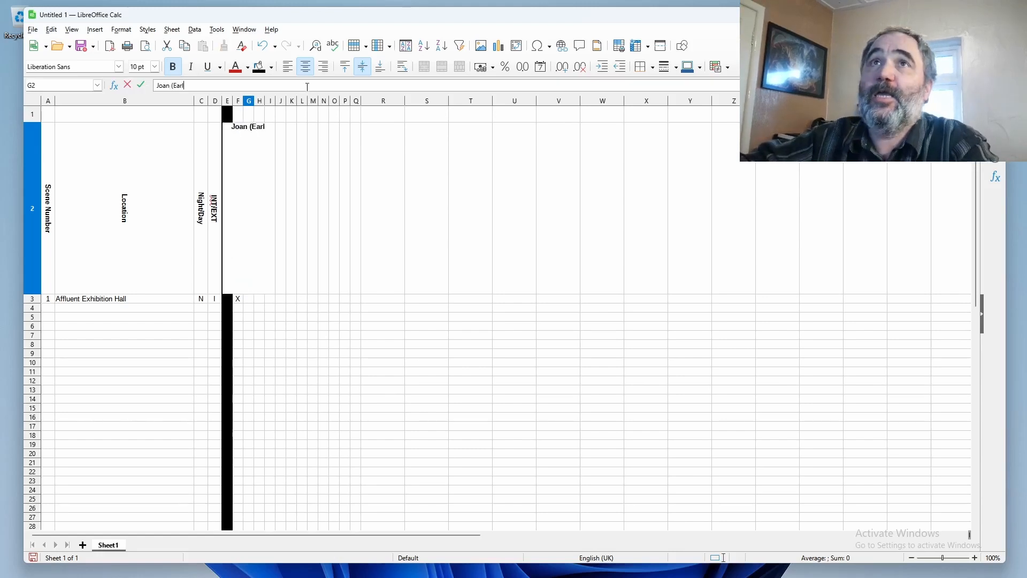
{"action": "type", "text": "y 20's_"}
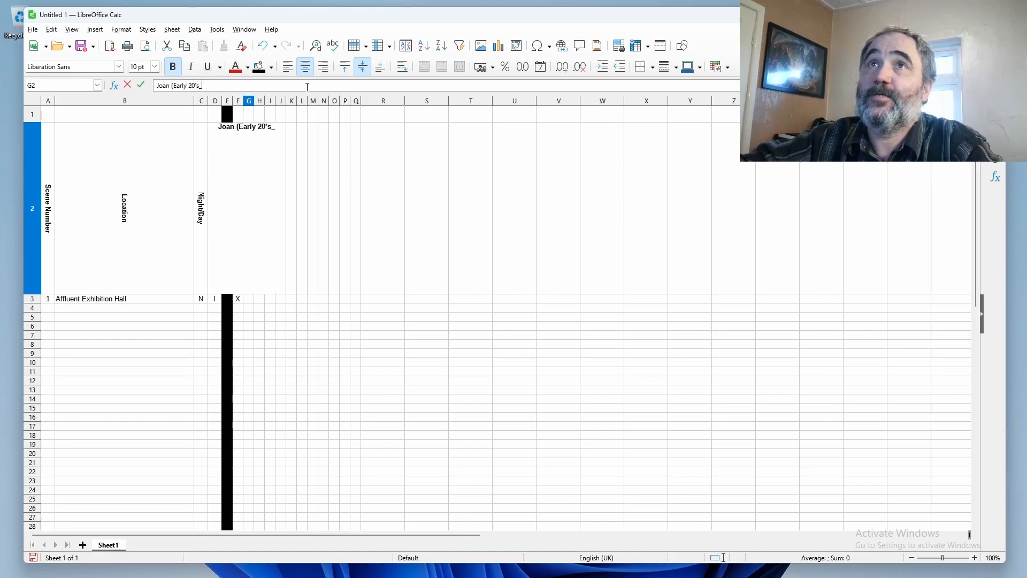
{"action": "key", "text": "BackSpace"}
{"action": "type", "text": ")"}
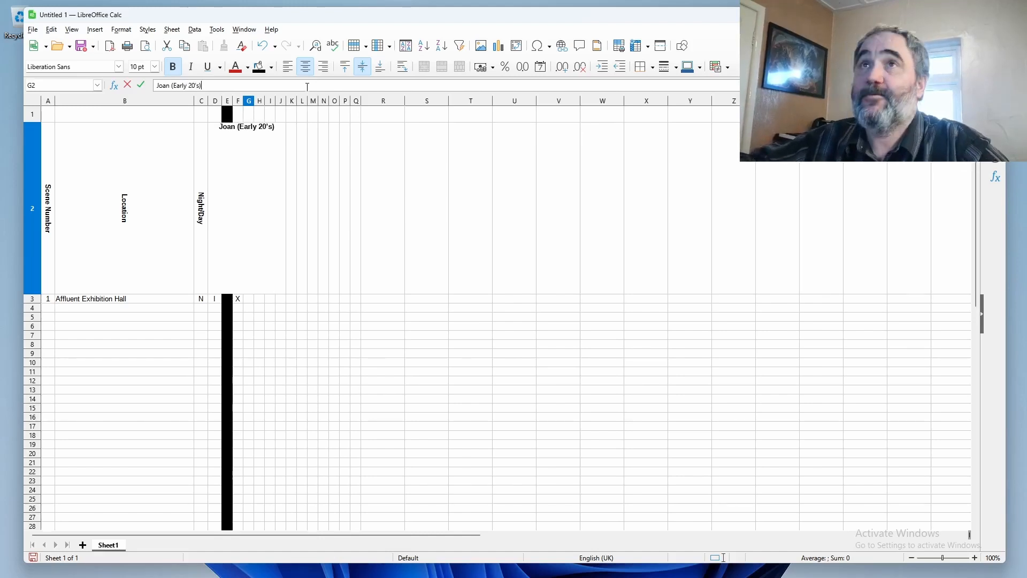
{"action": "key", "text": "Return"}
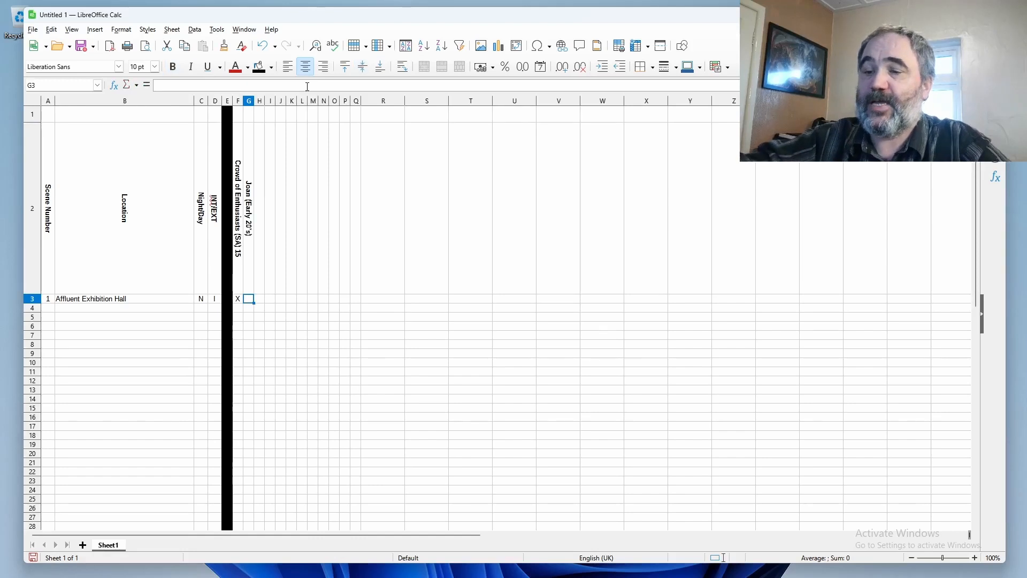
{"action": "type", "text": "X"}
{"action": "key", "text": "Tab"}
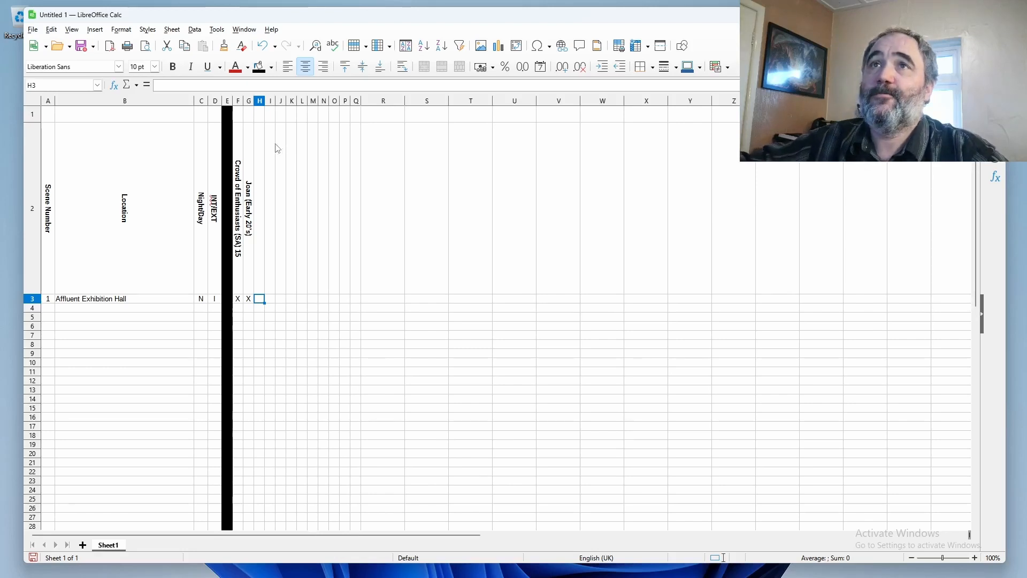
Step: Enter the heading "Young Man" in cell H2 and mark H3 with a capital X
{"action": "left_click", "coordinate": [261, 162]}
{"action": "type", "text": "Young Man"}
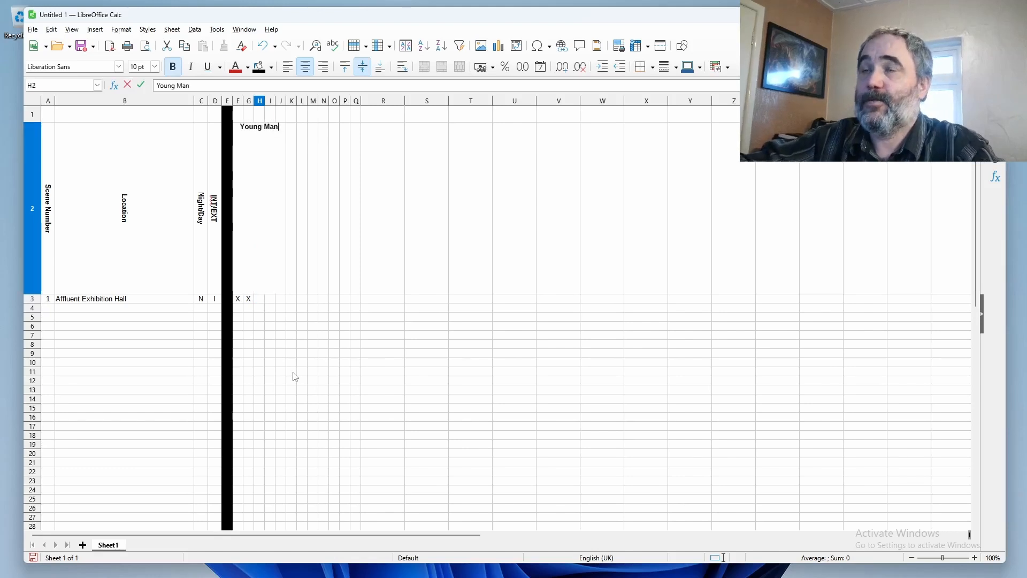
{"action": "type", "text": " ("}
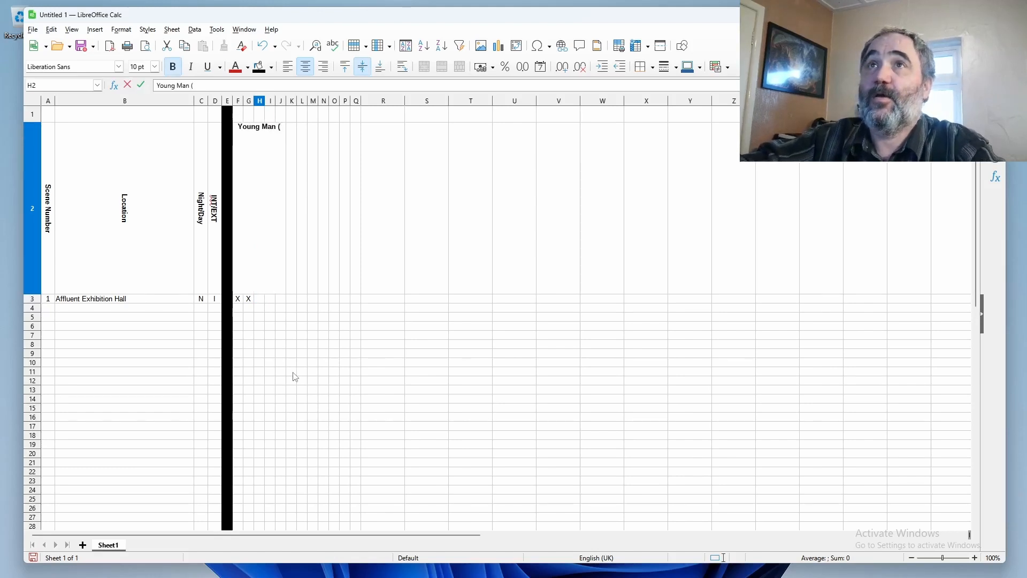
{"action": "key", "text": "BackSpace"}
{"action": "key", "text": "BackSpace"}
{"action": "key", "text": "Return"}
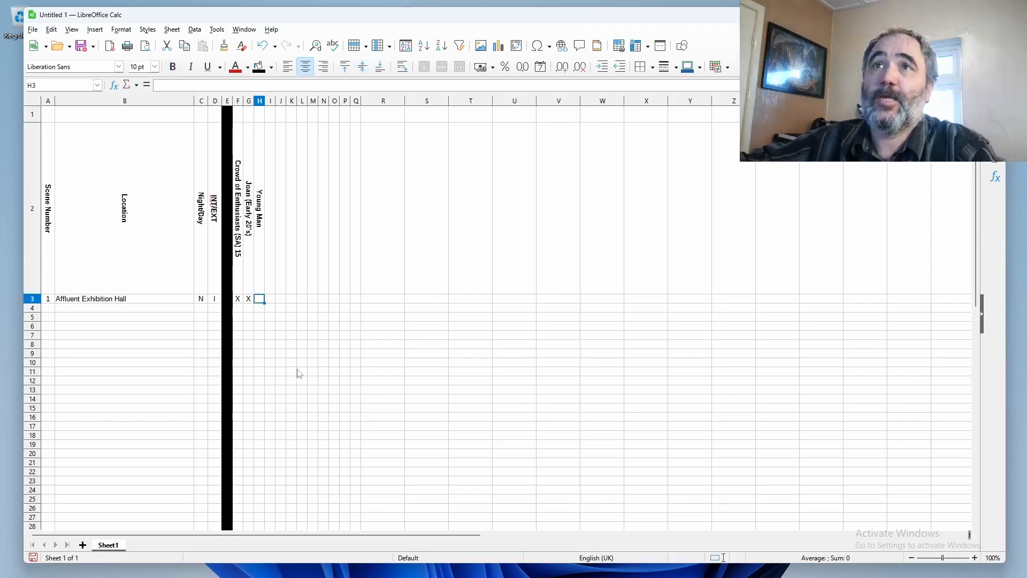
{"action": "type", "text": "x"}
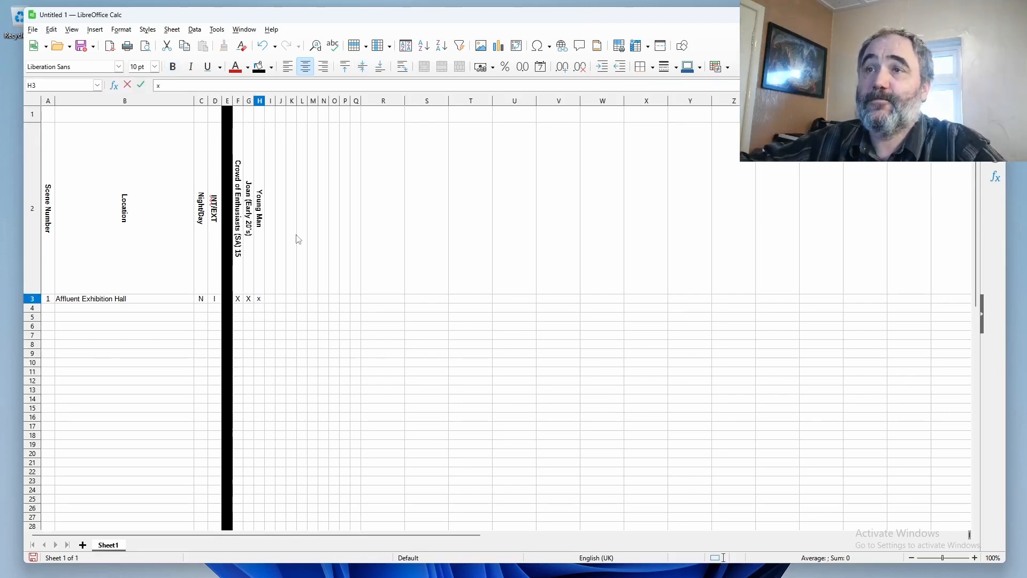
{"action": "key", "text": "BackSpace"}
{"action": "type", "text": "X"}
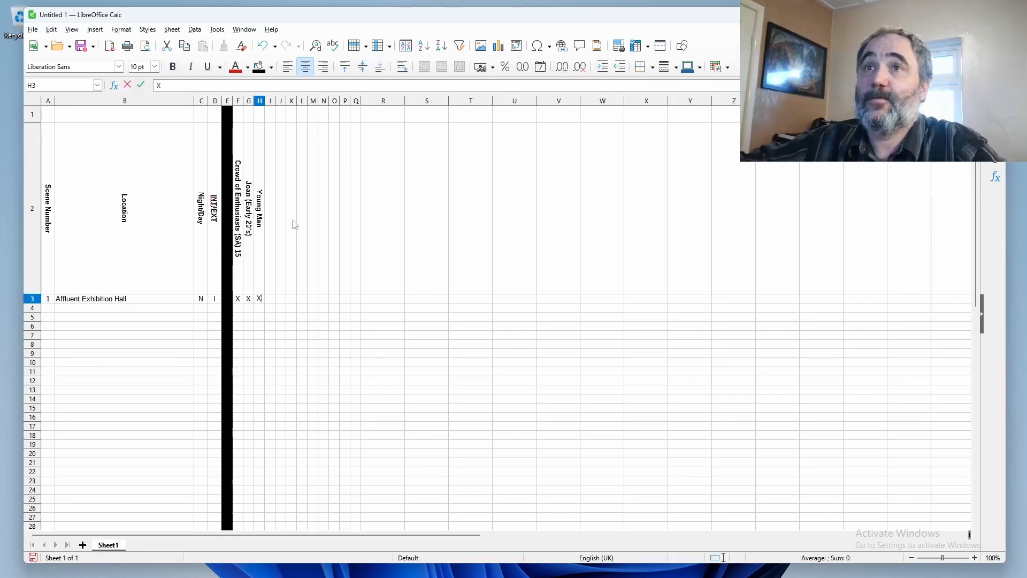
Step: Enter the next named character's first name as the heading in cell I2
{"action": "left_click", "coordinate": [272, 158]}
{"action": "type", "text": "bILLY"}
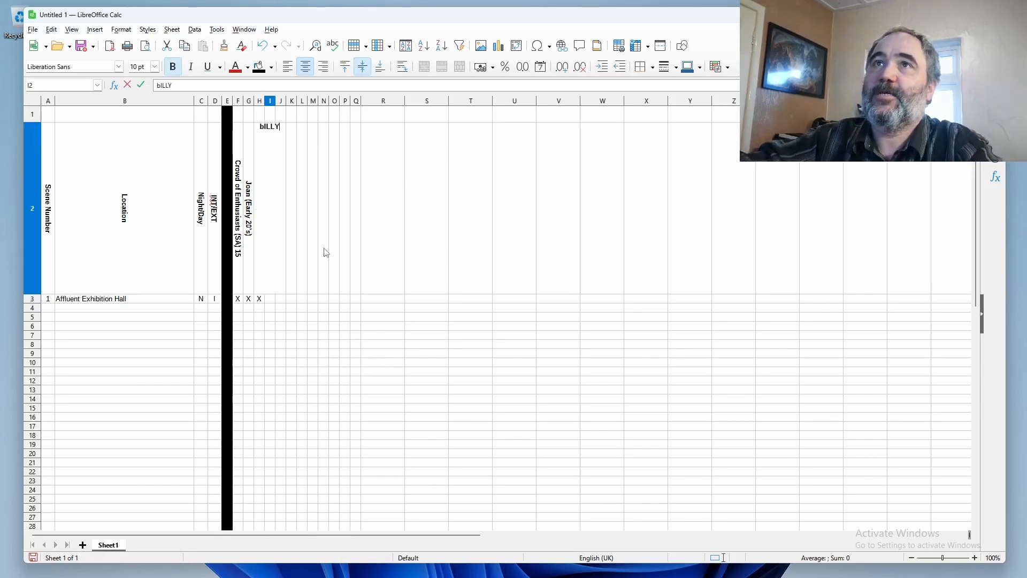
{"action": "key", "text": "BackSpace"}
{"action": "key", "text": "BackSpace"}
{"action": "key", "text": "BackSpace"}
{"action": "key", "text": "BackSpace"}
{"action": "key", "text": "BackSpace"}
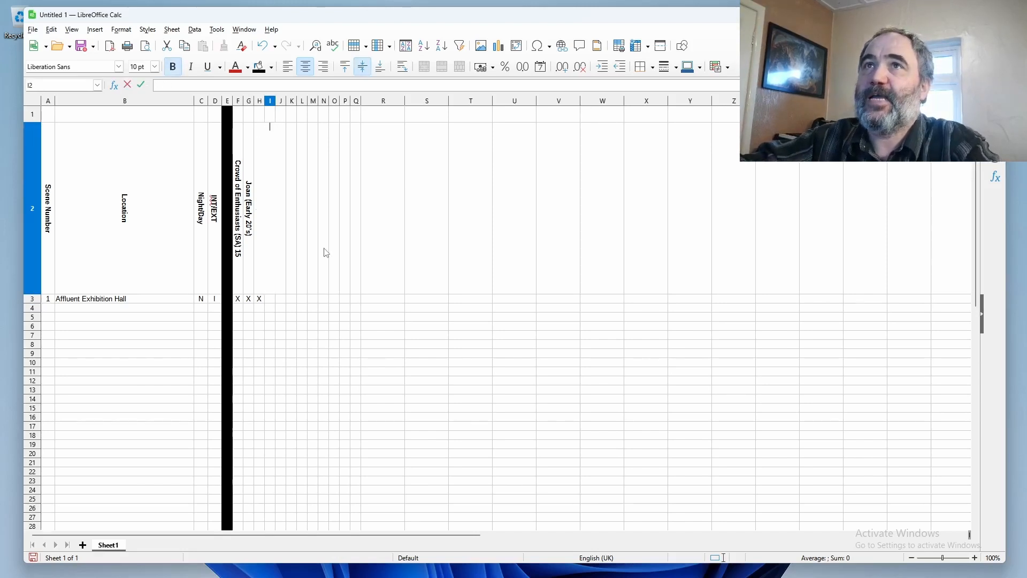
{"action": "type", "text": "Bu"}
{"action": "key", "text": "BackSpace"}
{"action": "key", "text": "BackSpace"}
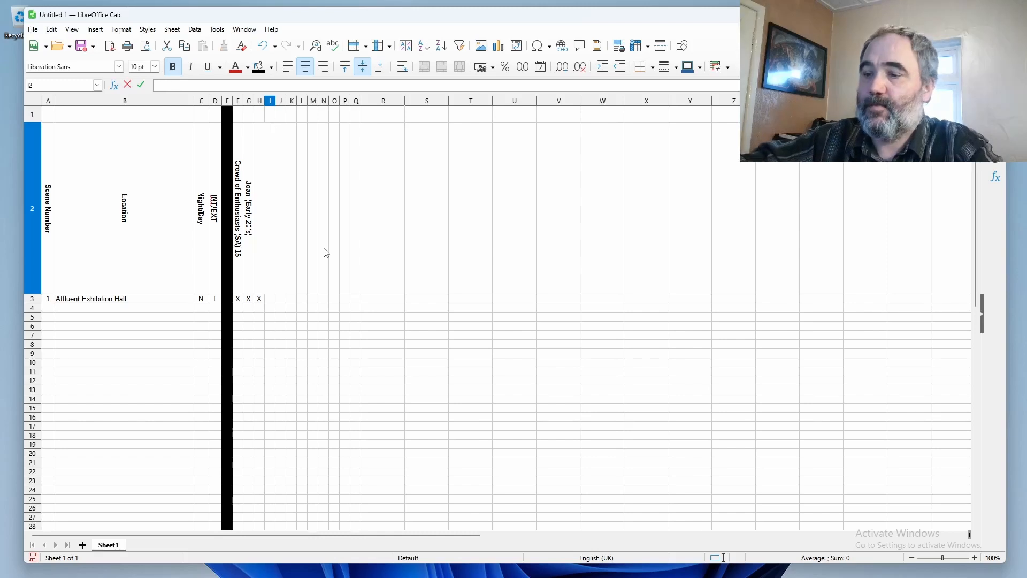
{"action": "type", "text": "Billy"}
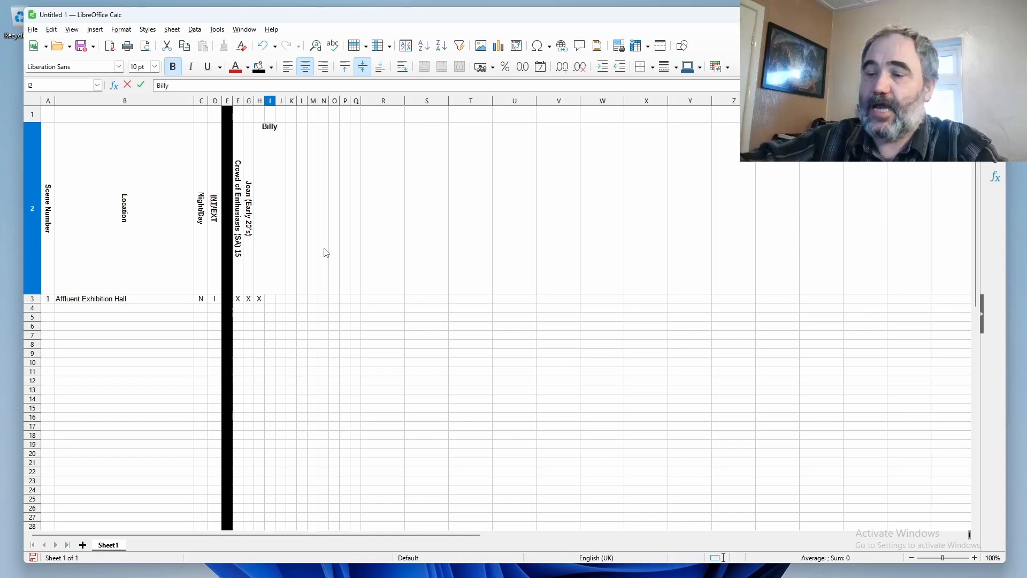
Step: Add the age note "(Early 20's)" after the character's name in I2
{"action": "type", "text": " ("}
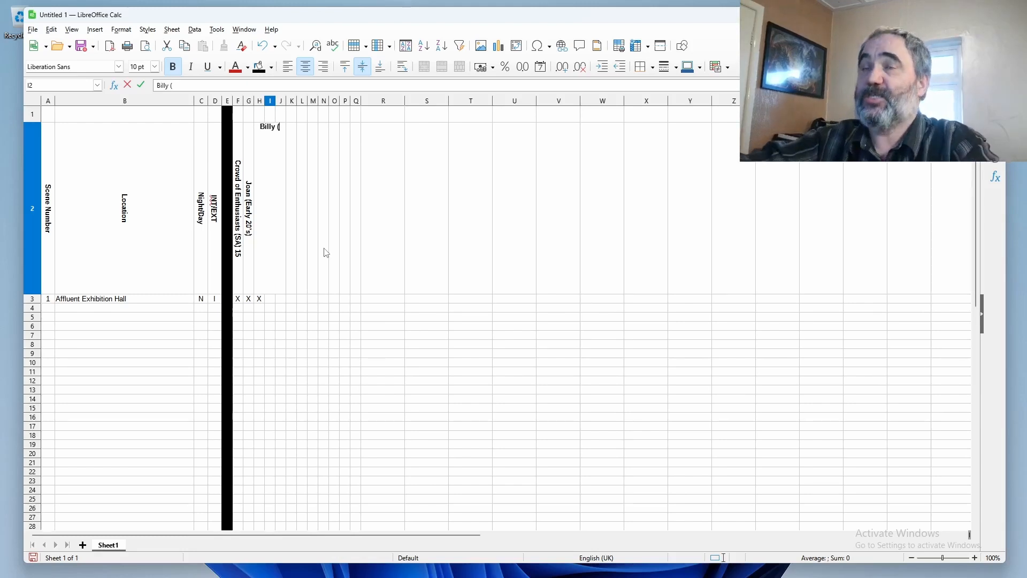
{"action": "type", "text": "Earlyt 2-"}
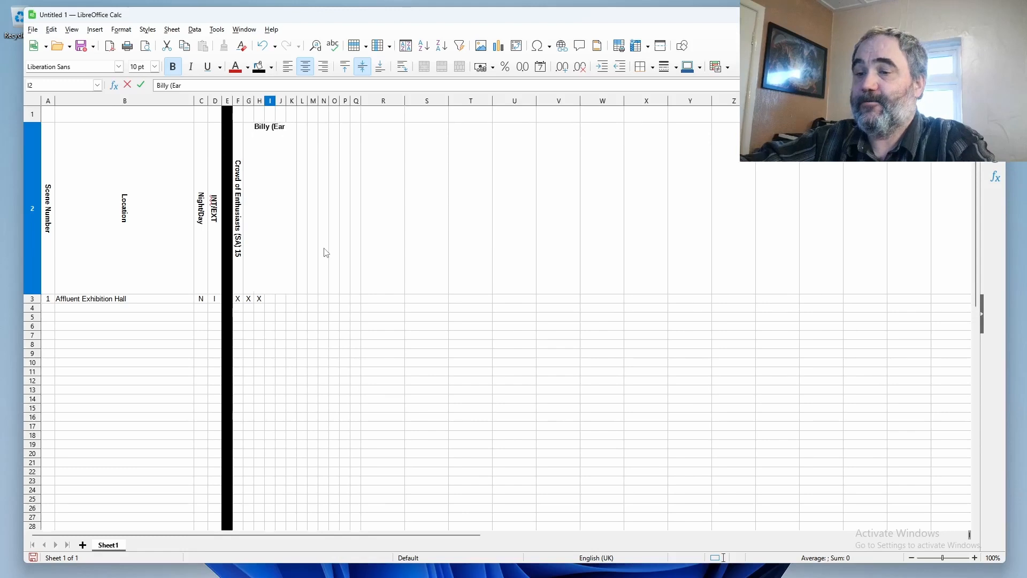
{"action": "key", "text": "BackSpace"}
{"action": "key", "text": "BackSpace"}
{"action": "key", "text": "BackSpace"}
{"action": "key", "text": "BackSpace"}
{"action": "key", "text": "BackSpace"}
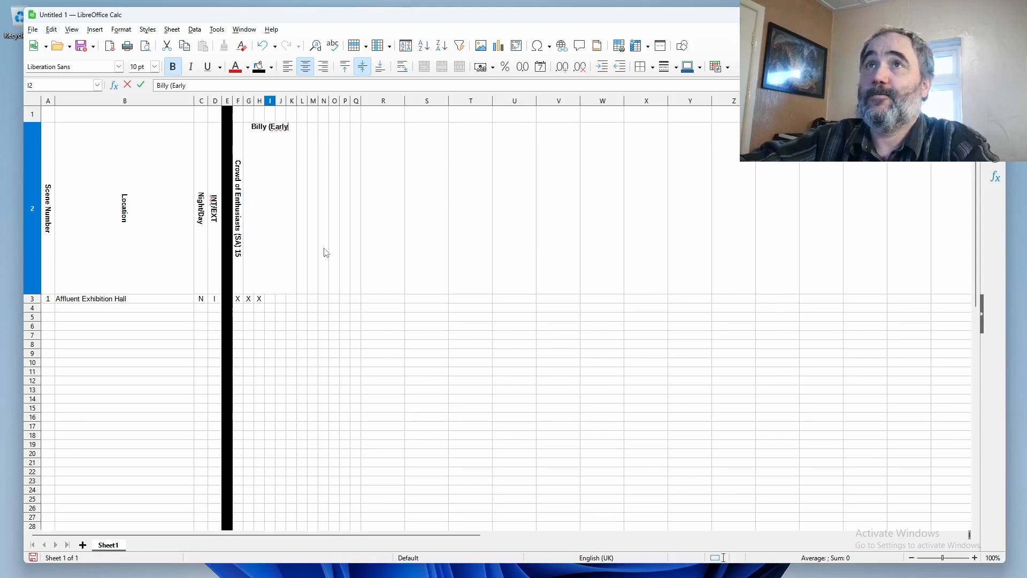
{"action": "type", "text": "y 20'"}
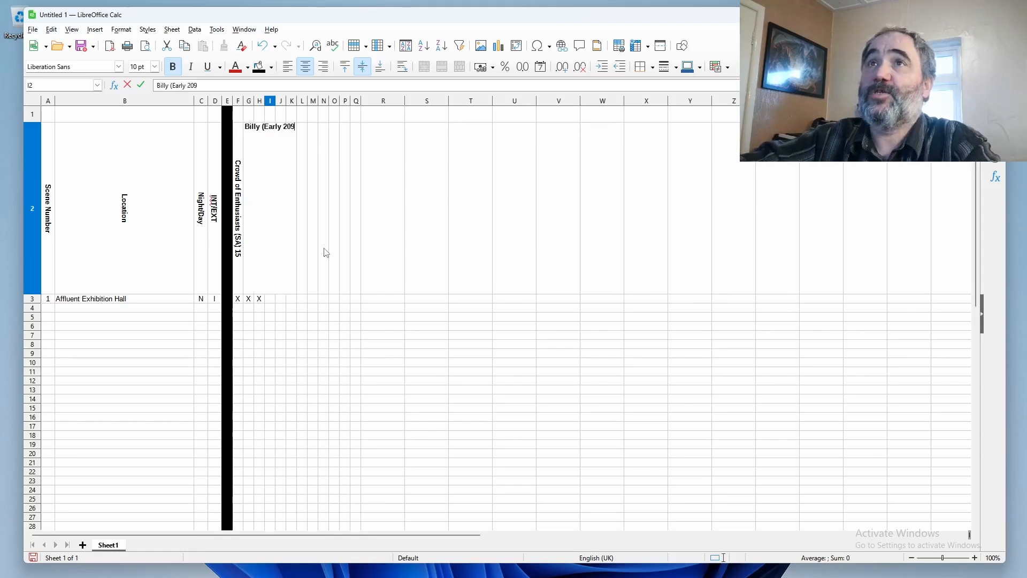
{"action": "type", "text": "s"}
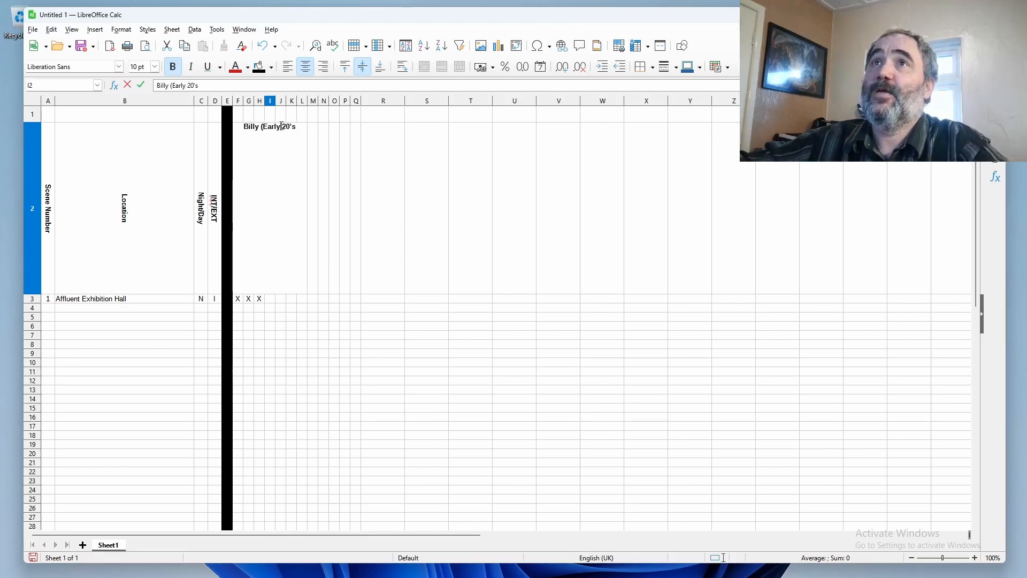
{"action": "type", "text": ")"}
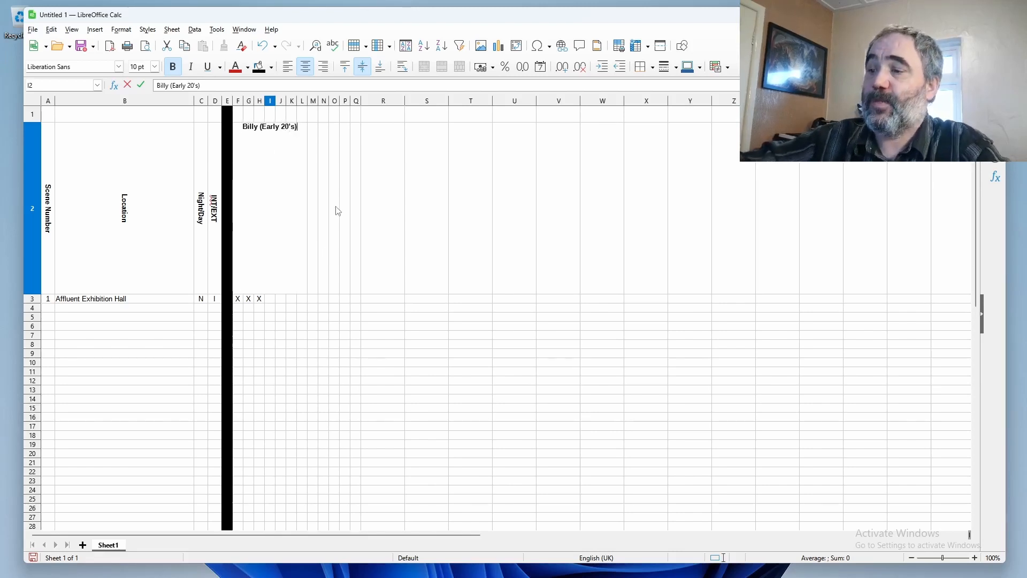
{"action": "key", "text": "Return"}
Step: Mark the new character as present in scene 1 with a capital X in cell I3
{"action": "type", "text": "x"}
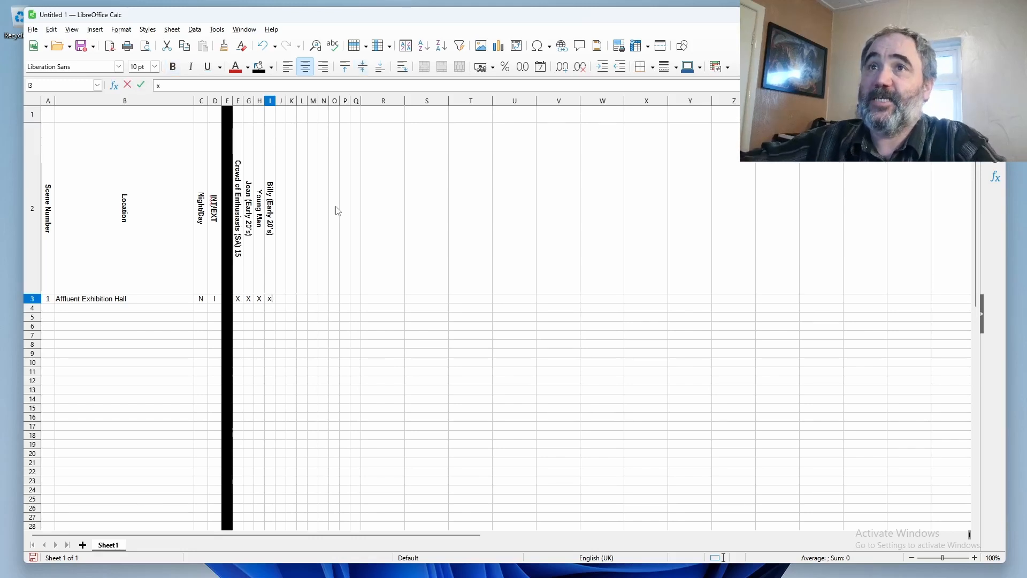
{"action": "key", "text": "BackSpace"}
{"action": "type", "text": "X"}
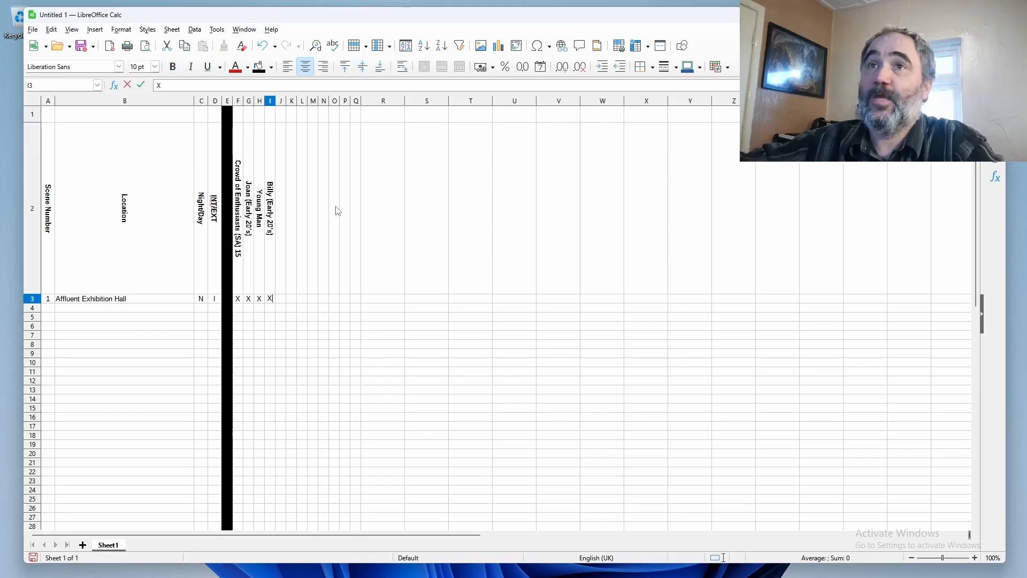
{"action": "left_click", "coordinate": [284, 163]}
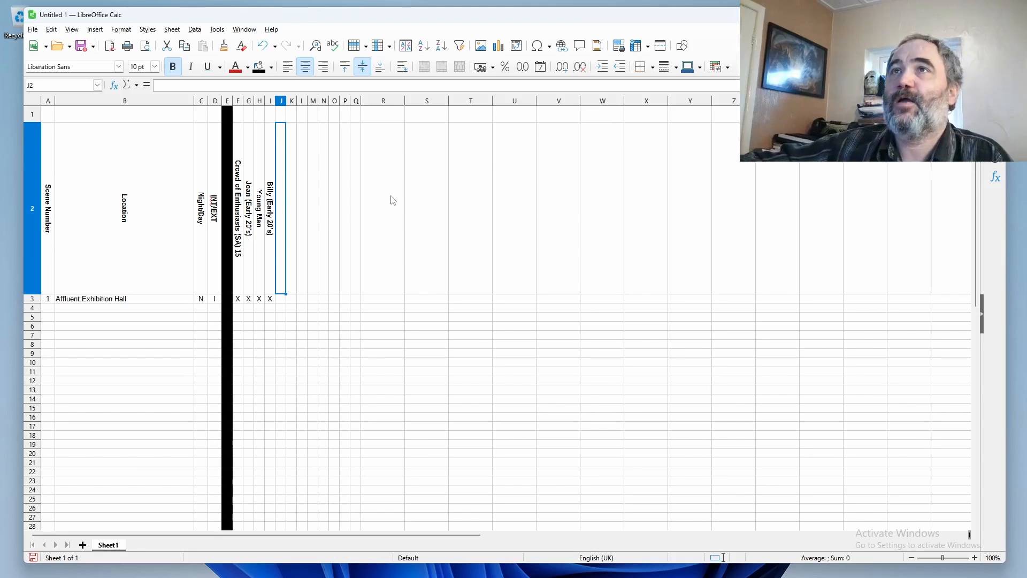
Step: Narrow column R to a slim divider and fill the whole column with black
{"action": "left_click", "coordinate": [383, 163]}
{"action": "left_click_drag", "start_coordinate": [404, 101], "coordinate": [370, 100]}
{"action": "left_click", "coordinate": [366, 101]}
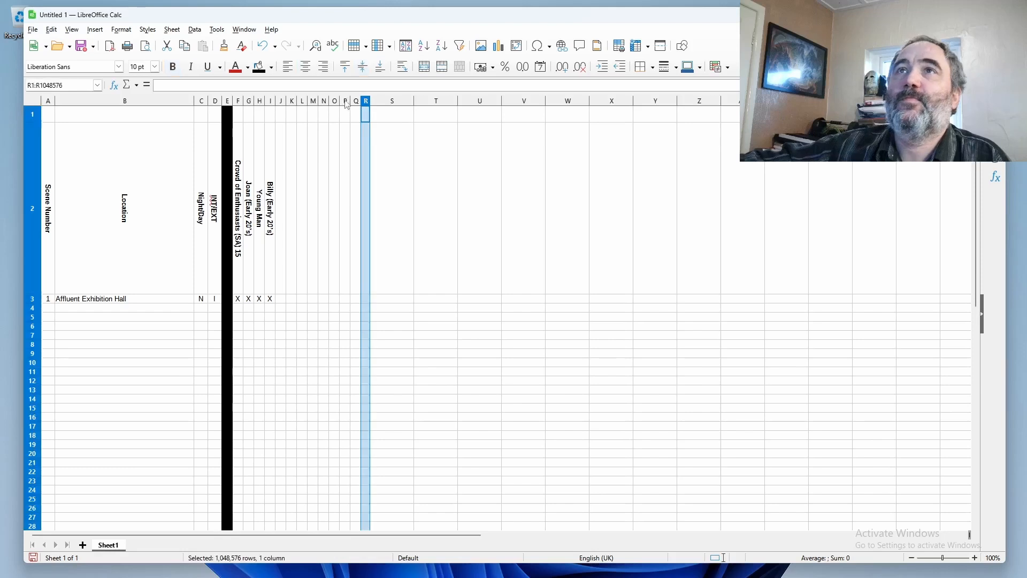
{"action": "left_click", "coordinate": [264, 70]}
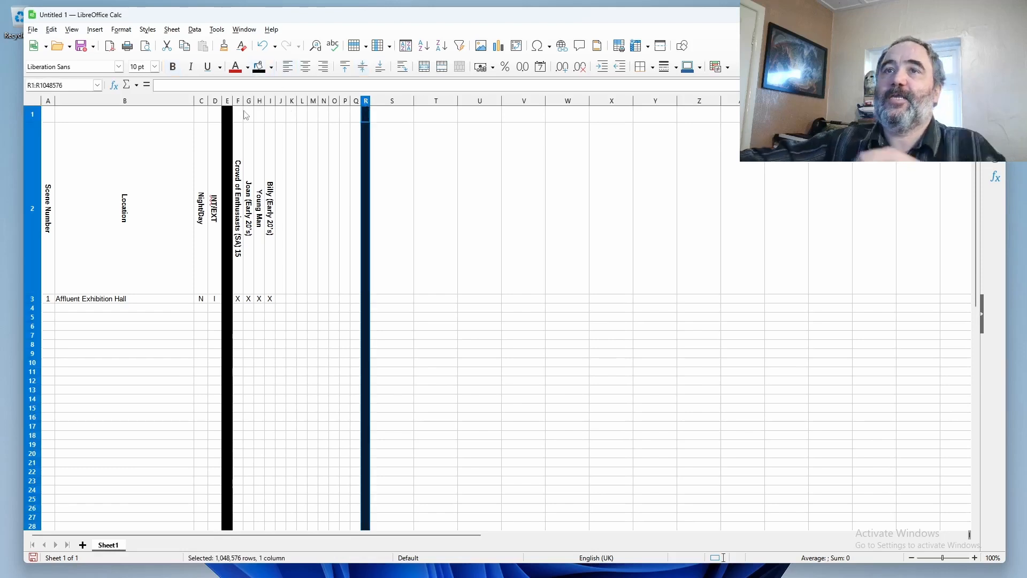
Step: Resize the two black divider columns E and R together so they share the same width
{"action": "left_click", "coordinate": [227, 100]}
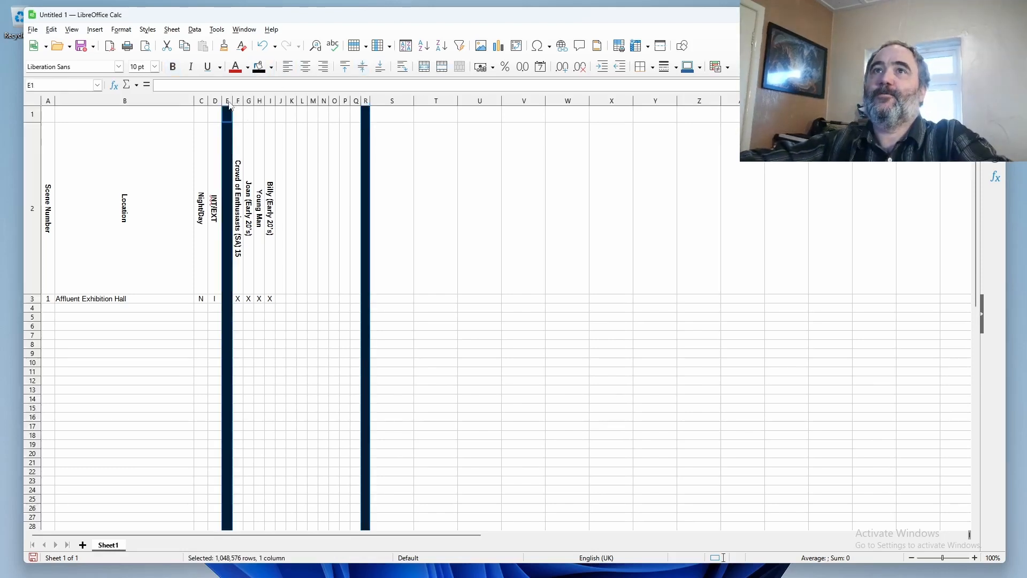
{"action": "left_click", "coordinate": [366, 101]}
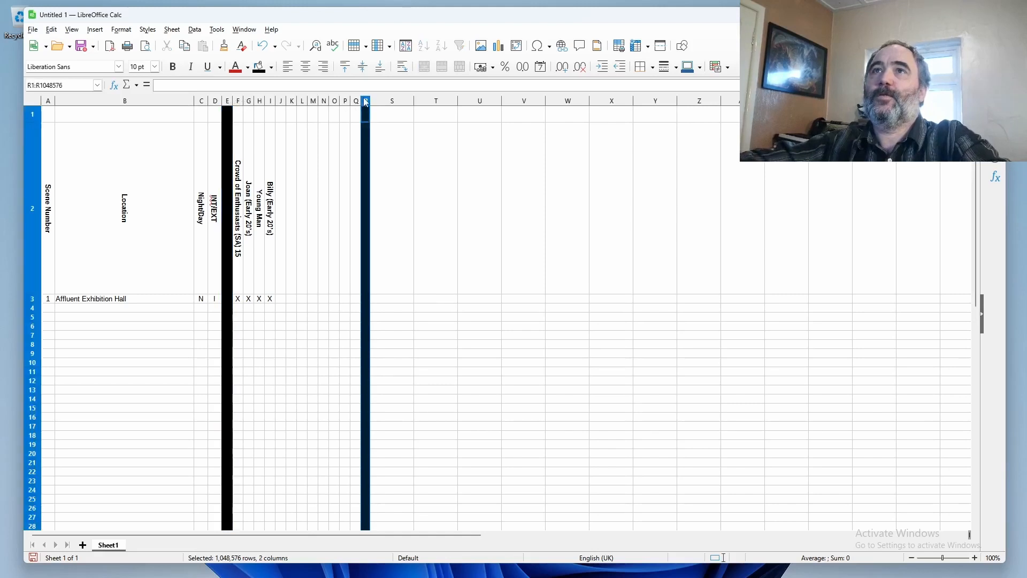
{"action": "left_click", "coordinate": [232, 100]}
{"action": "left_click_drag", "start_coordinate": [234, 101], "coordinate": [234, 100]}
{"action": "left_click", "coordinate": [381, 136]}
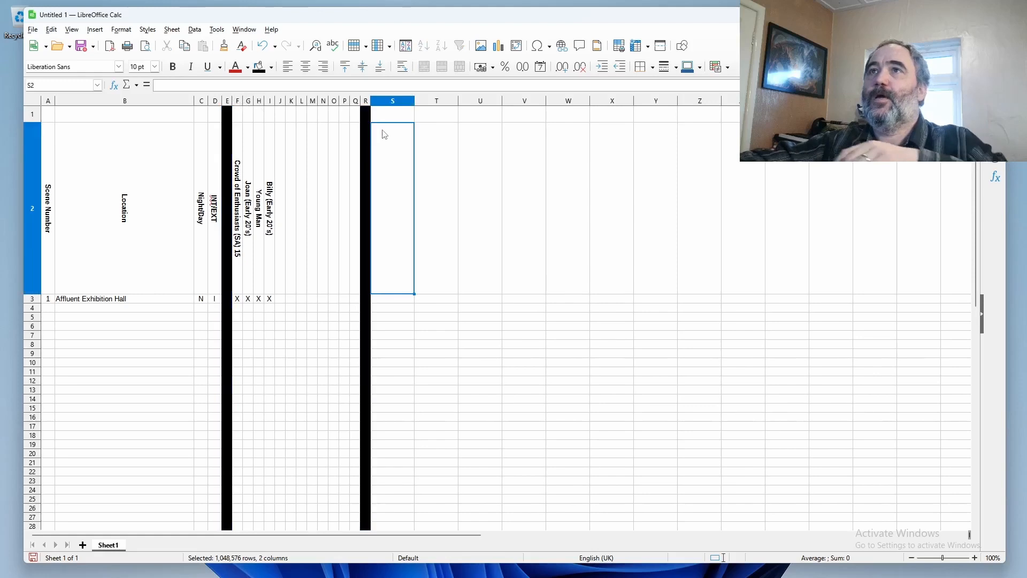
{"action": "left_click", "coordinate": [397, 115]}
{"action": "left_click", "coordinate": [405, 220]}
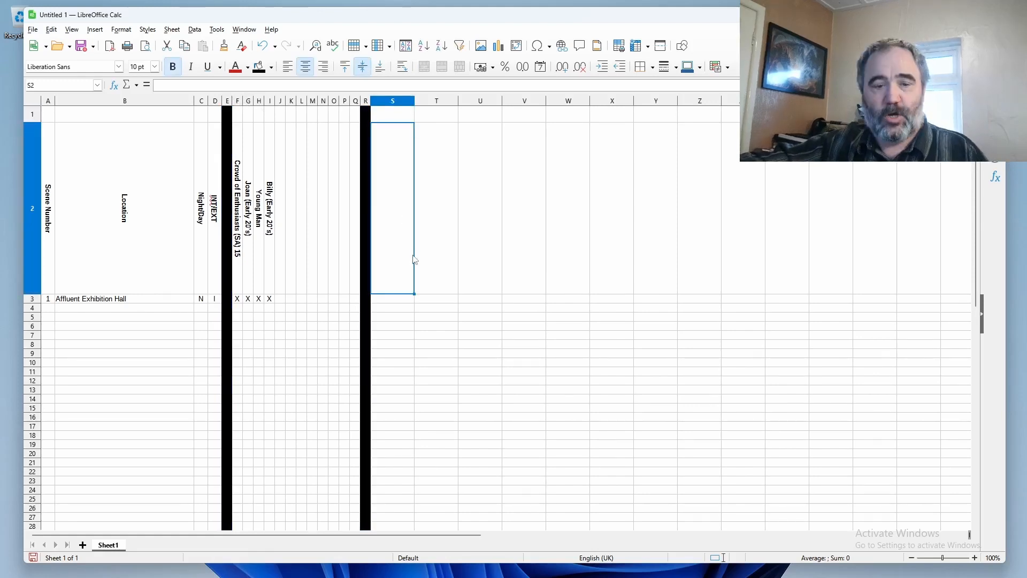
Step: Merge cells F1 to Q1 into a single cell above the character columns
{"action": "left_click_drag", "start_coordinate": [238, 119], "coordinate": [351, 112]}
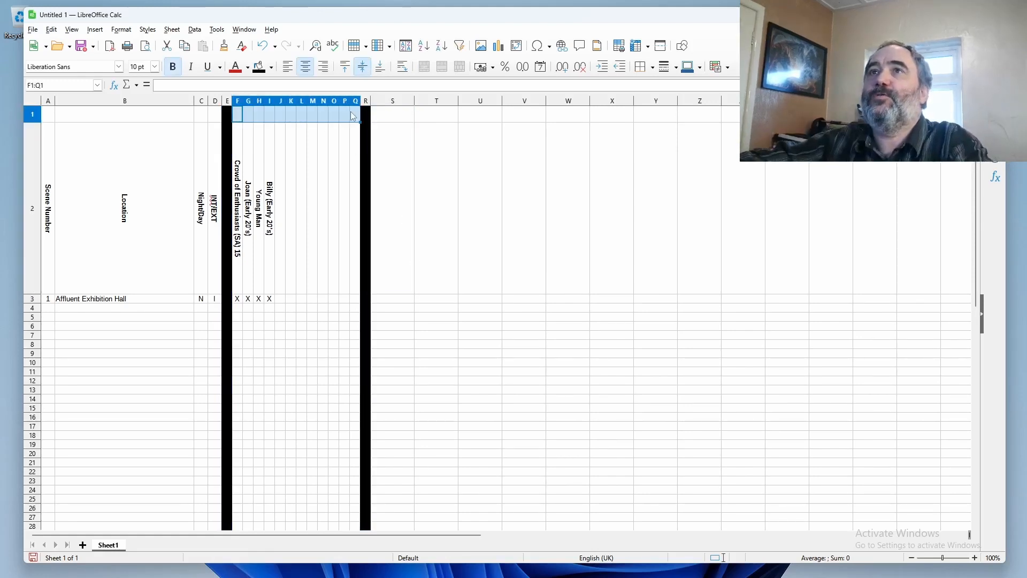
{"action": "right_click", "coordinate": [351, 112]}
{"action": "left_click", "coordinate": [417, 303]}
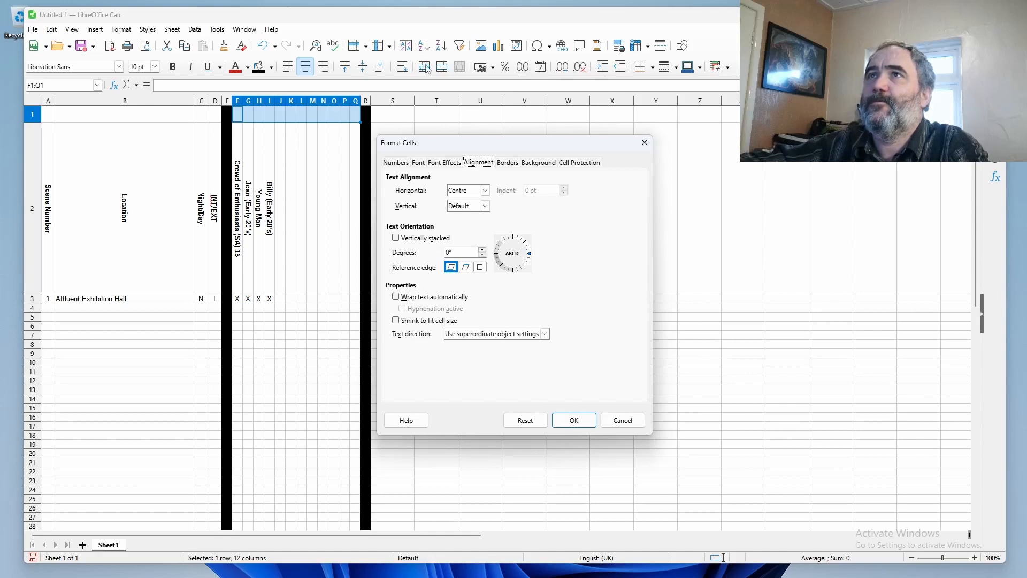
{"action": "left_click", "coordinate": [643, 146]}
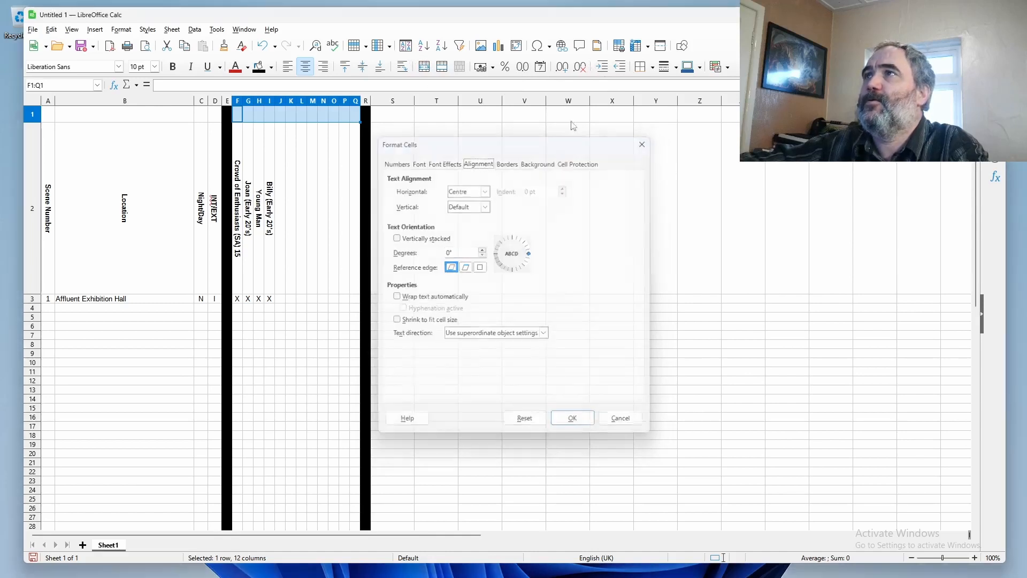
{"action": "left_click", "coordinate": [425, 67]}
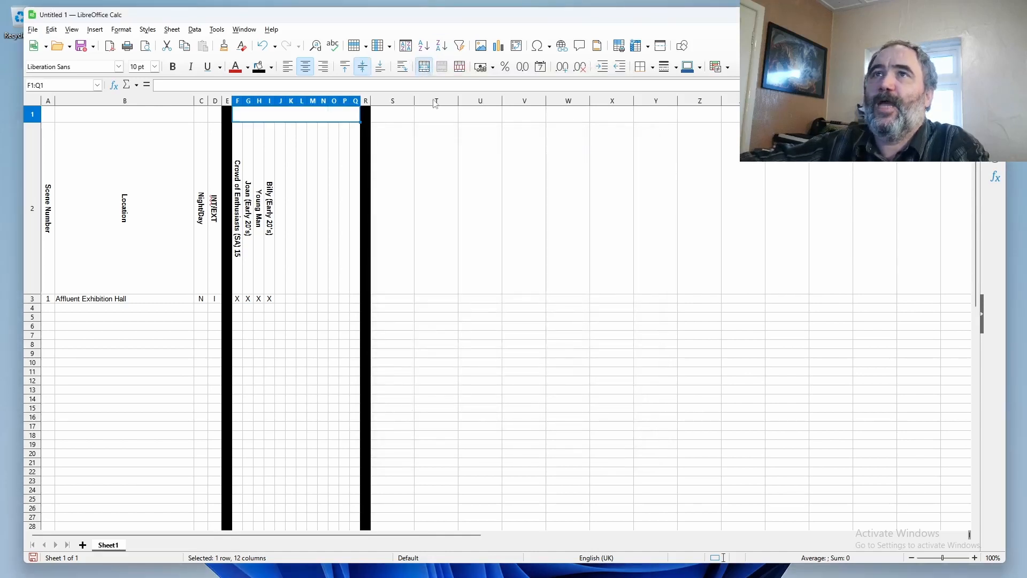
Step: Enter the group heading "ACTORS AND SA'S" in the merged cell above the character columns
{"action": "left_click", "coordinate": [406, 154]}
{"action": "left_click", "coordinate": [349, 119]}
{"action": "type", "text": "A"}
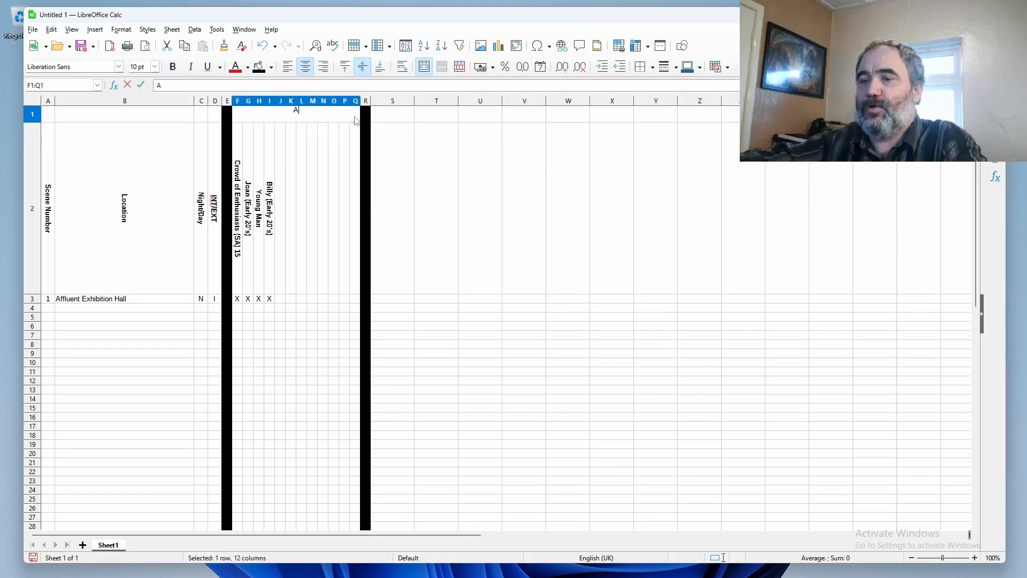
{"action": "type", "text": "CTORS AND"}
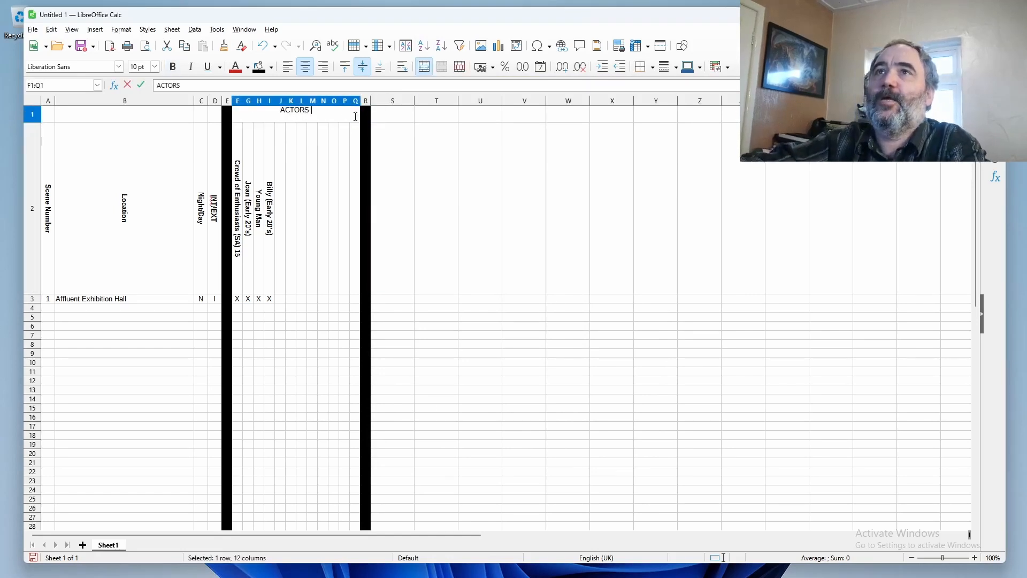
{"action": "type", "text": "AND SA"}
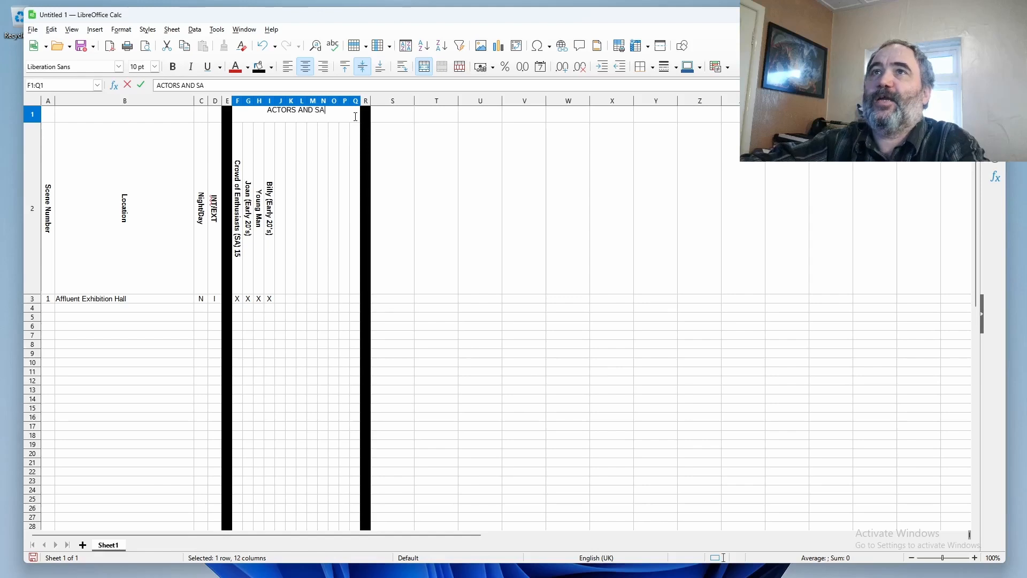
{"action": "type", "text": "'S"}
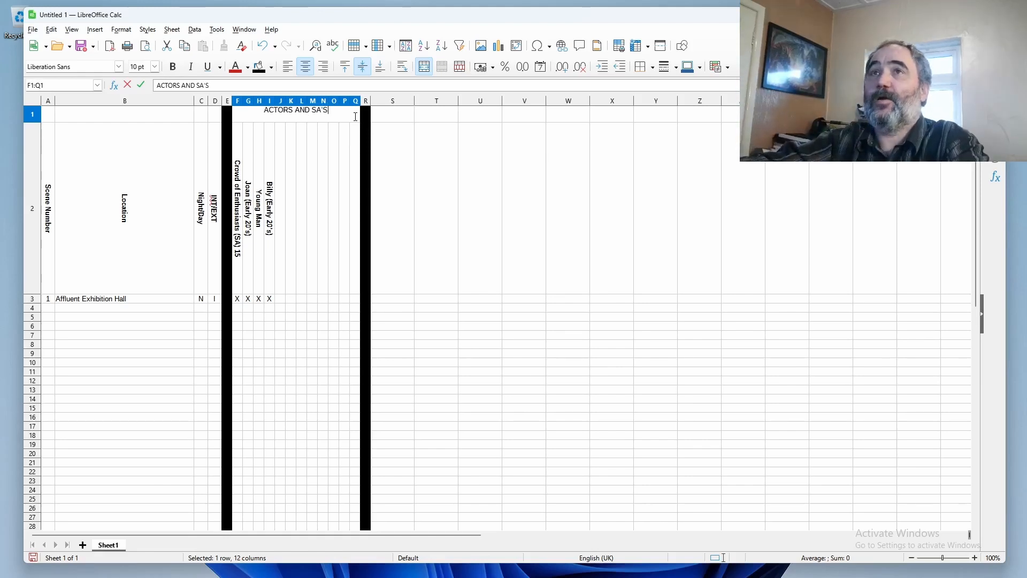
{"action": "key", "text": "Return"}
Step: Enter the heading "Pages" in cell S2 and narrow column S by about a third
{"action": "left_click", "coordinate": [394, 262]}
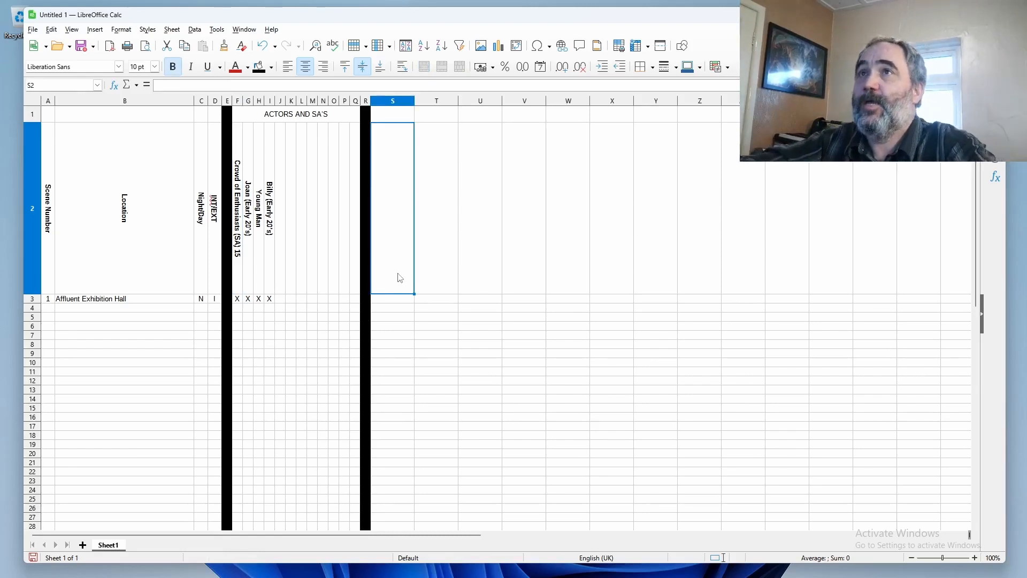
{"action": "type", "text": "Pagew"}
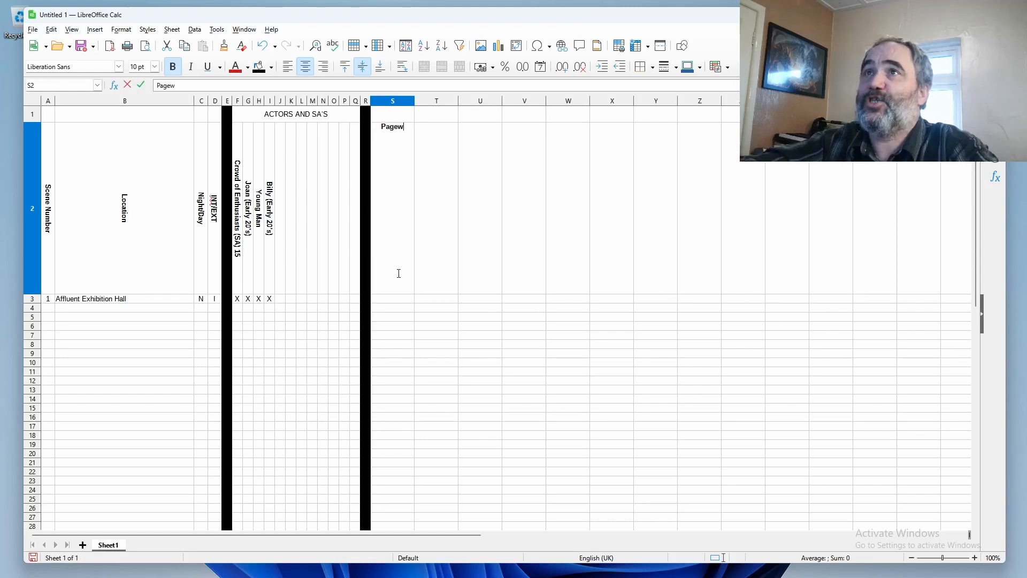
{"action": "key", "text": "BackSpace"}
{"action": "type", "text": "s"}
{"action": "key", "text": "Return"}
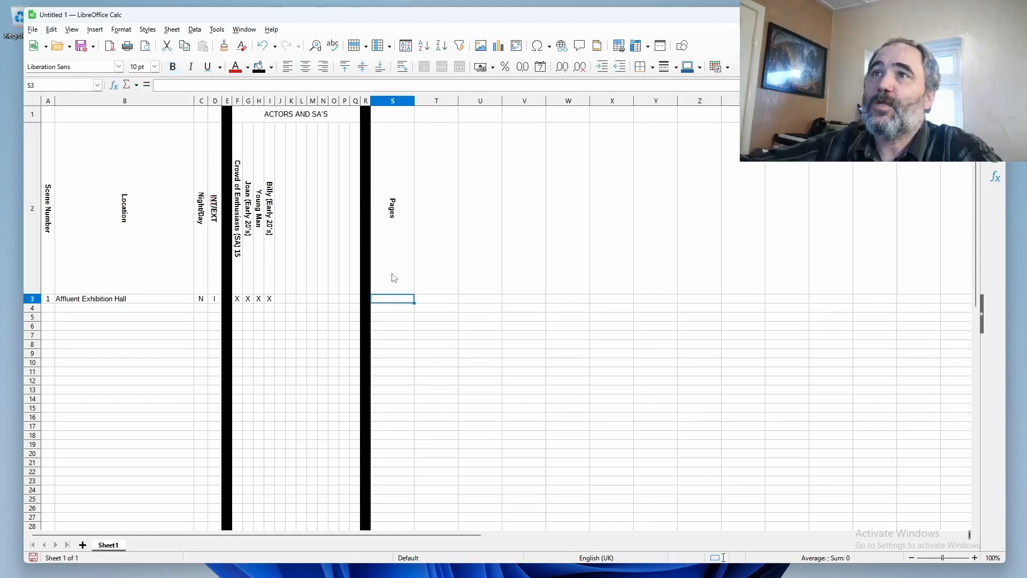
{"action": "left_click", "coordinate": [407, 101]}
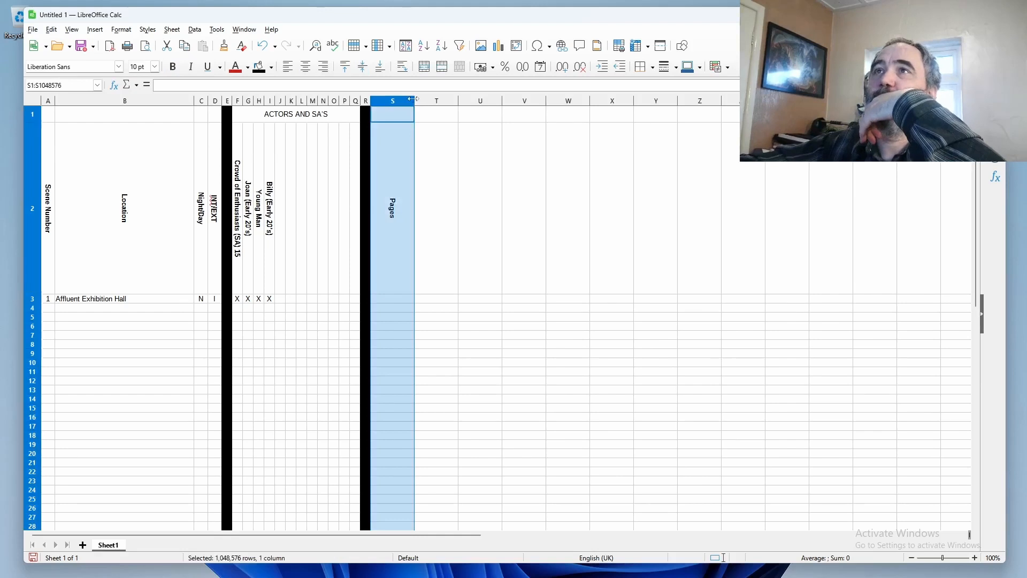
{"action": "left_click_drag", "start_coordinate": [414, 101], "coordinate": [399, 100]}
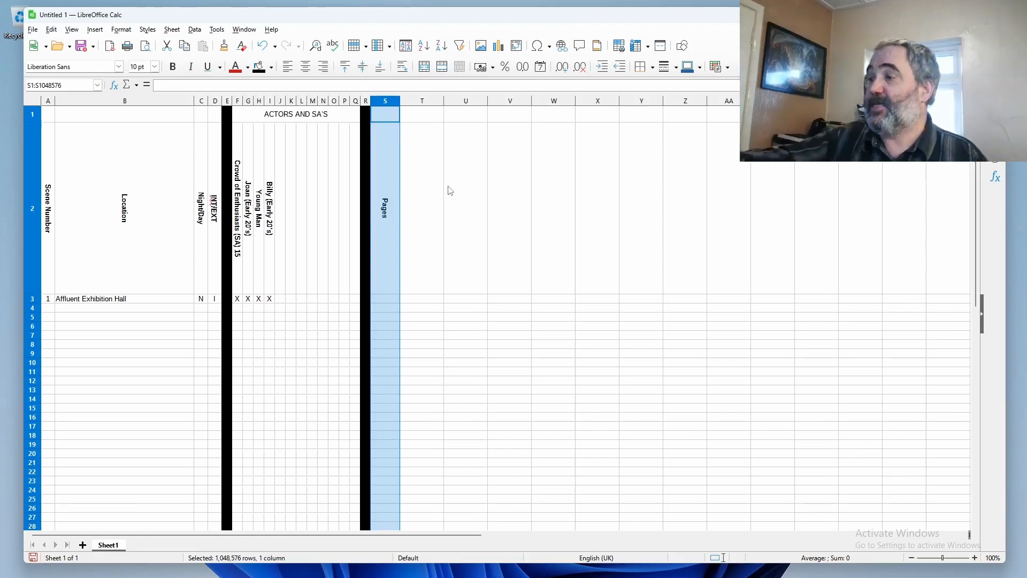
{"action": "type", "text": "2."}
{"action": "key", "text": "BackSpace"}
{"action": "key", "text": "BackSpace"}
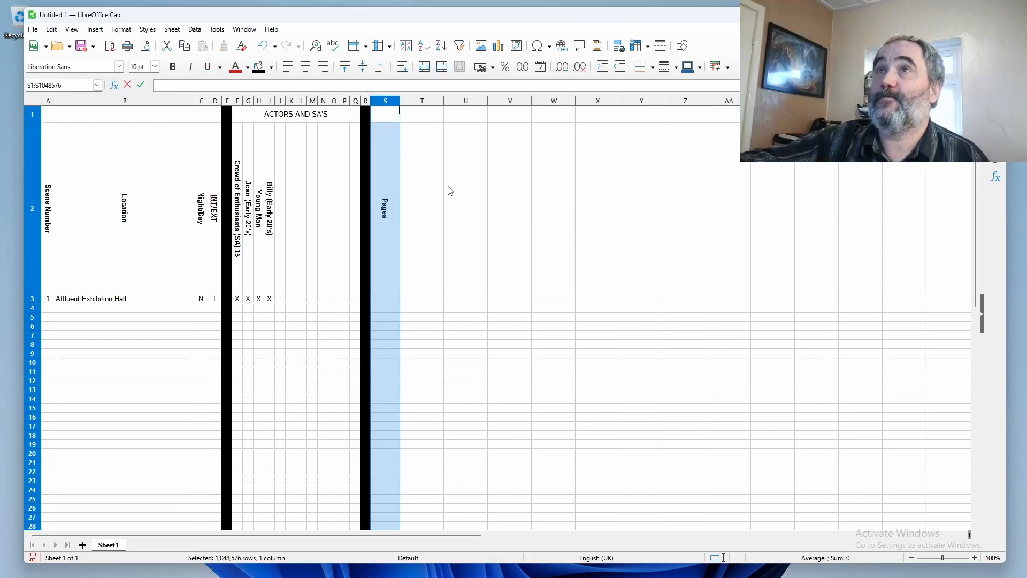
Step: Enter 2.8 as scene 1's page count in cell S3
{"action": "key", "text": "Down"}
{"action": "key", "text": "Down"}
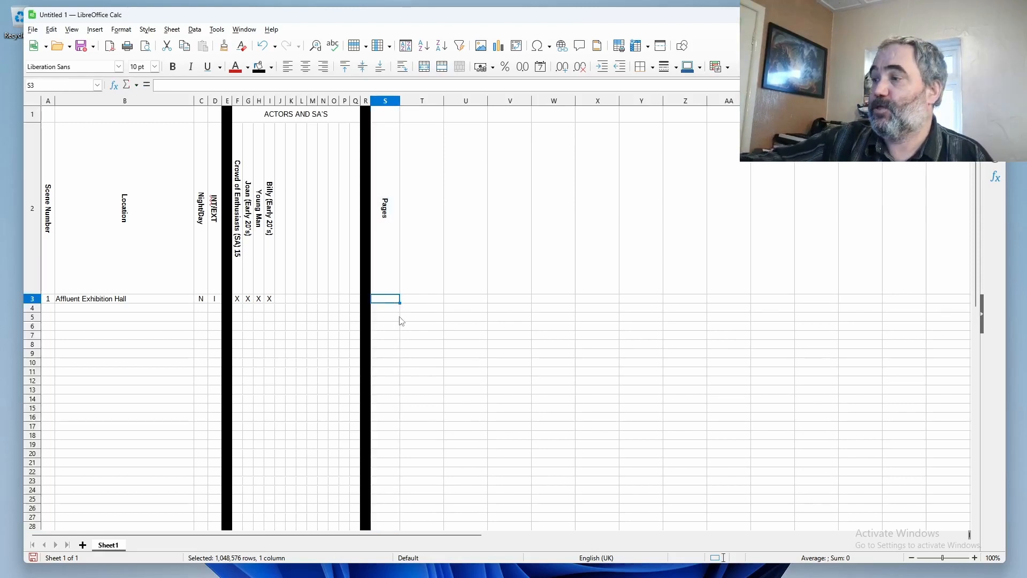
{"action": "type", "text": "2.8"}
{"action": "key", "text": "Return"}
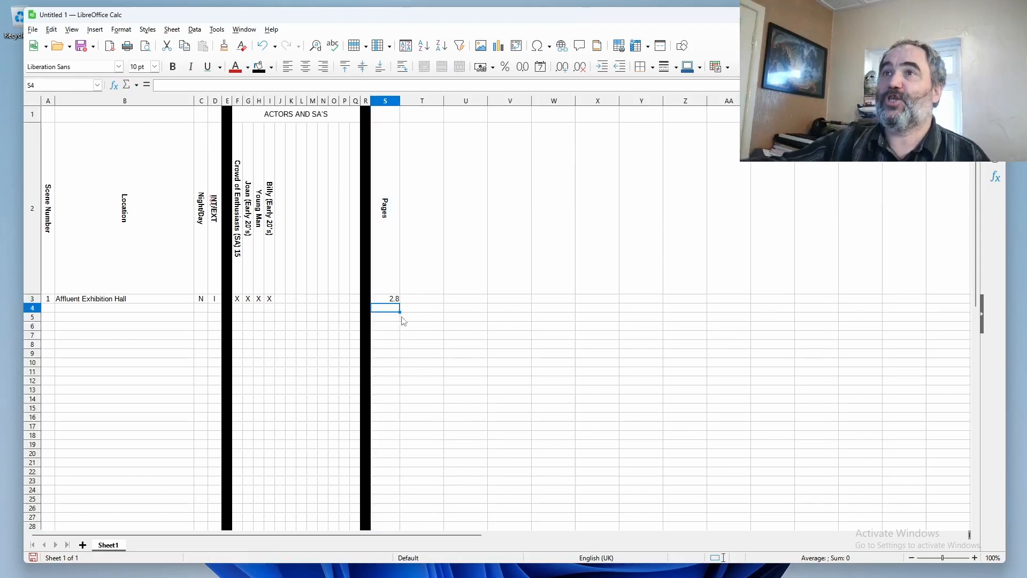
Step: Try re-entering scene 1's page count in cell S3 as 2.80
{"action": "key", "text": "Up"}
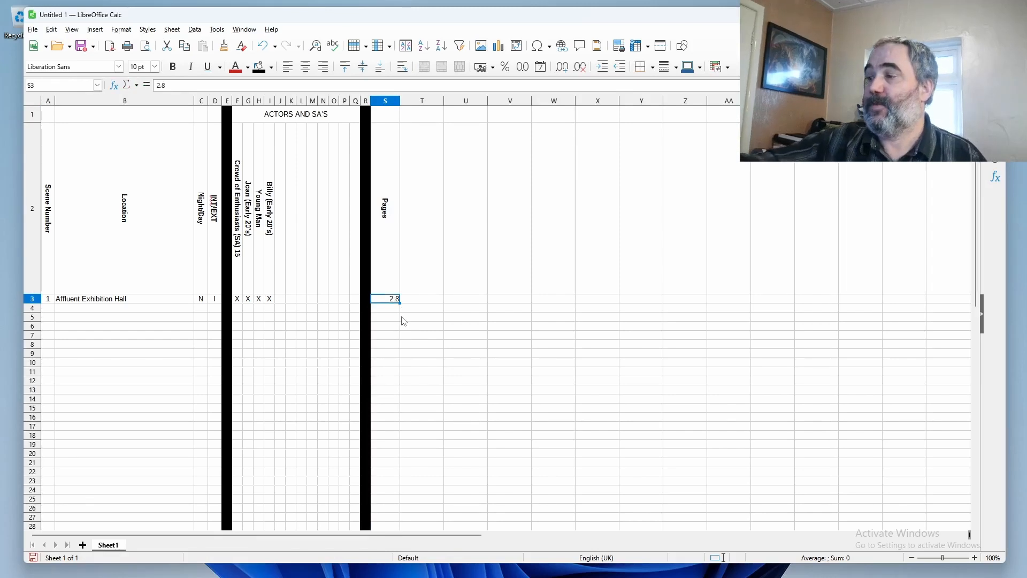
{"action": "type", "text": "2."}
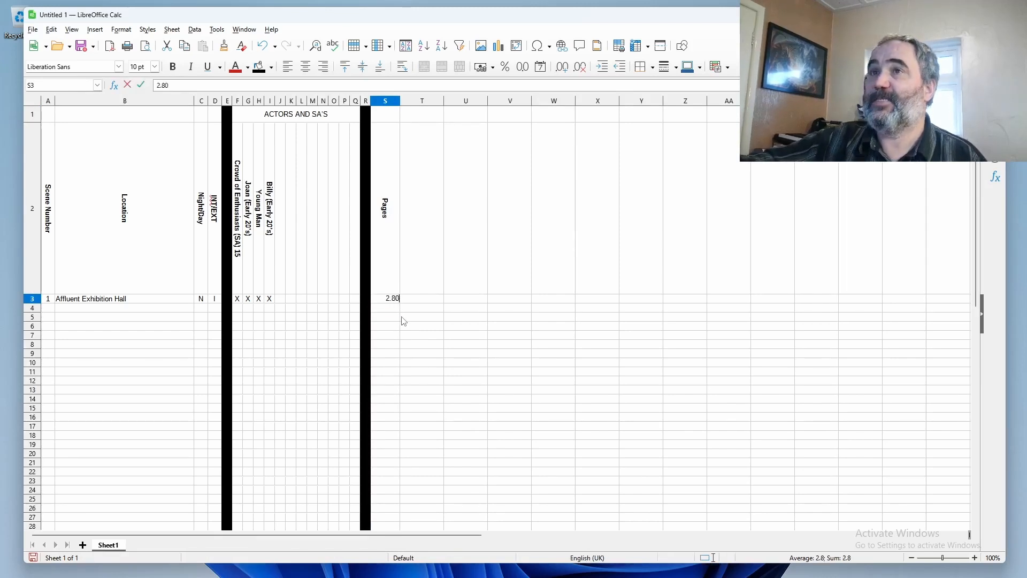
{"action": "key", "text": "Return"}
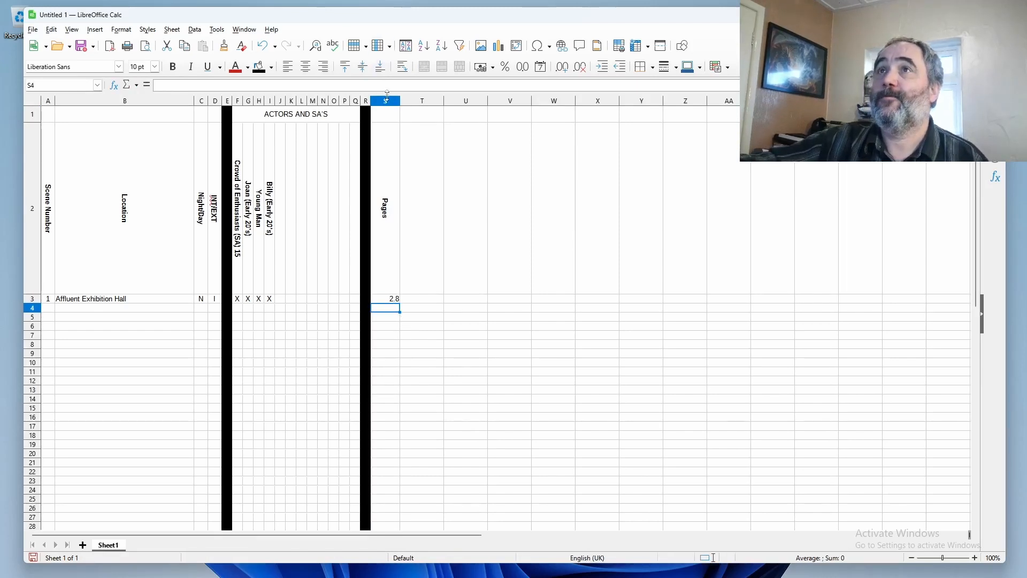
Step: Format the whole Pages column S as numbers with 2 decimal places and 0 leading zeros
{"action": "right_click", "coordinate": [387, 95]}
{"action": "left_click", "coordinate": [436, 273]}
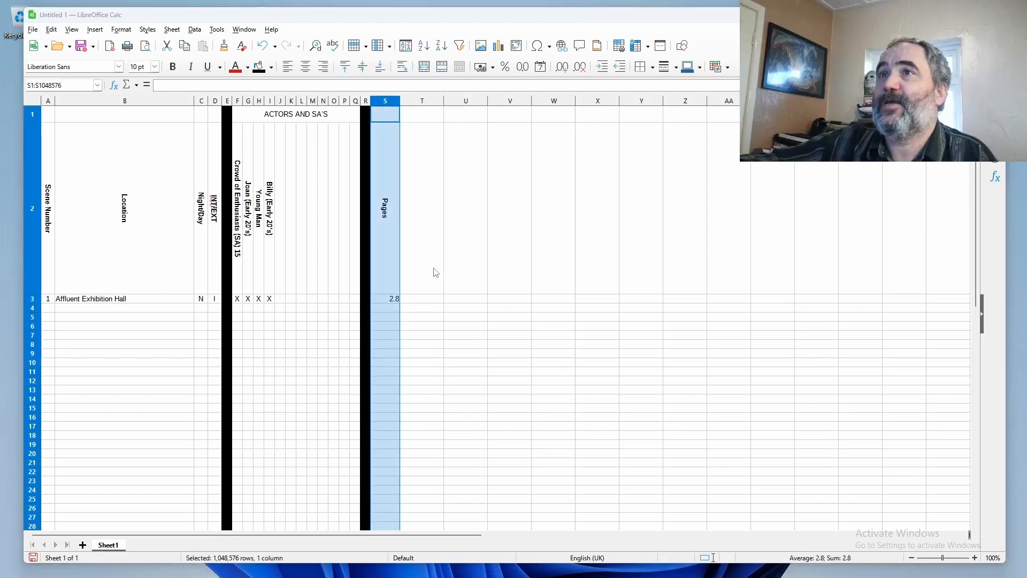
{"action": "left_click", "coordinate": [402, 163]}
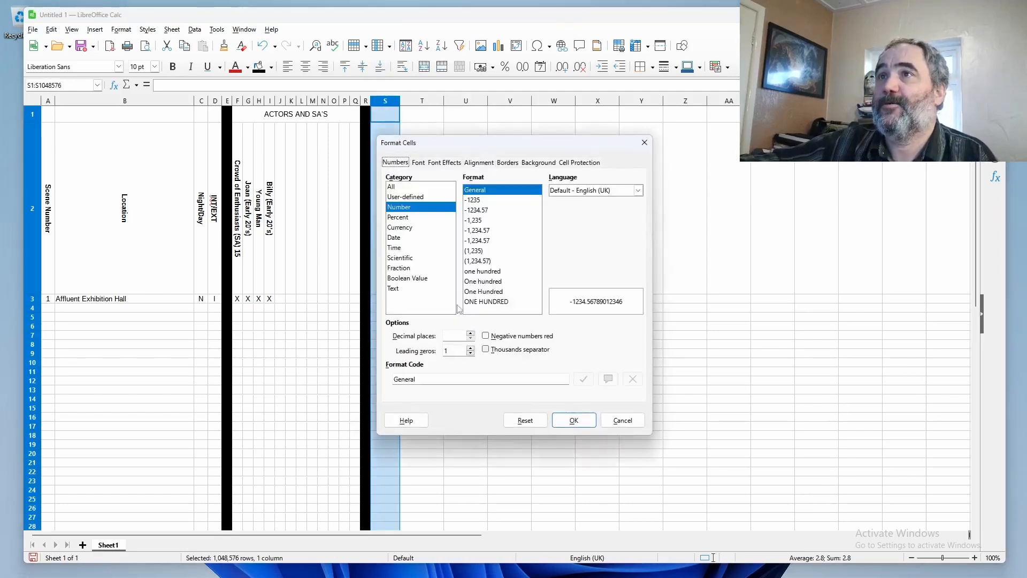
{"action": "left_click", "coordinate": [471, 333]}
{"action": "left_click", "coordinate": [471, 333]}
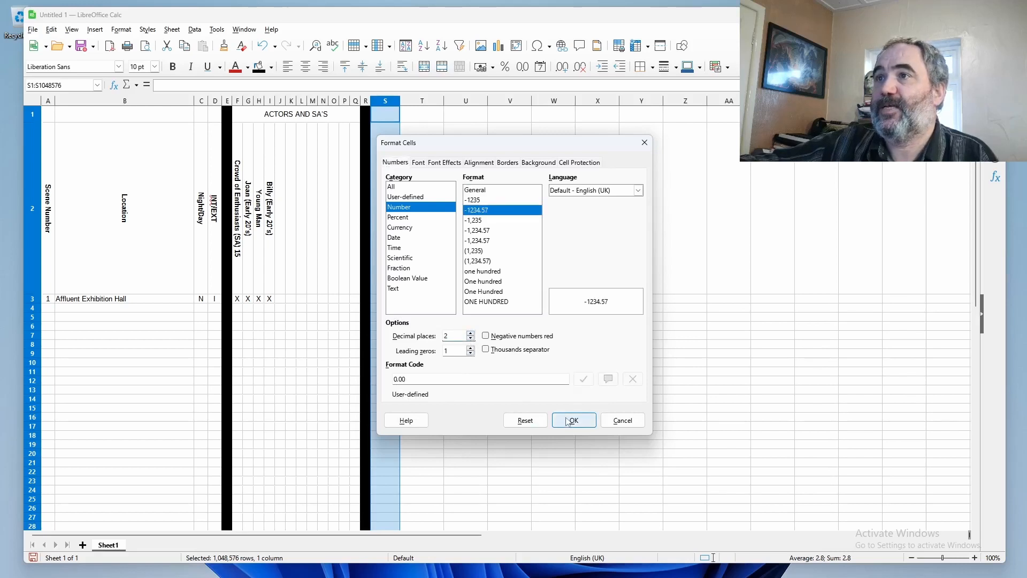
{"action": "left_click", "coordinate": [471, 354]}
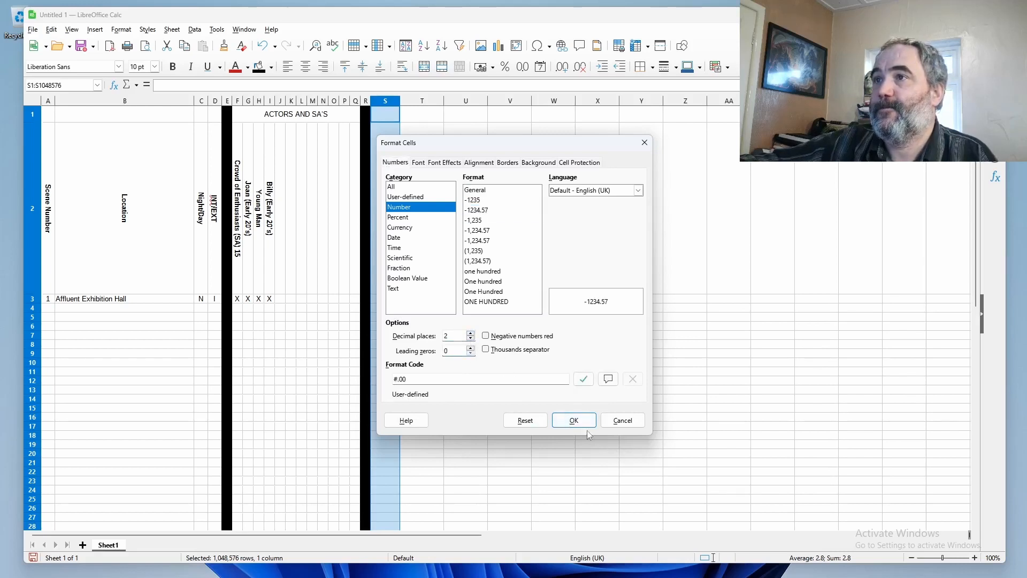
{"action": "left_click", "coordinate": [574, 420]}
{"action": "left_click", "coordinate": [421, 278]}
{"action": "left_click", "coordinate": [388, 307]}
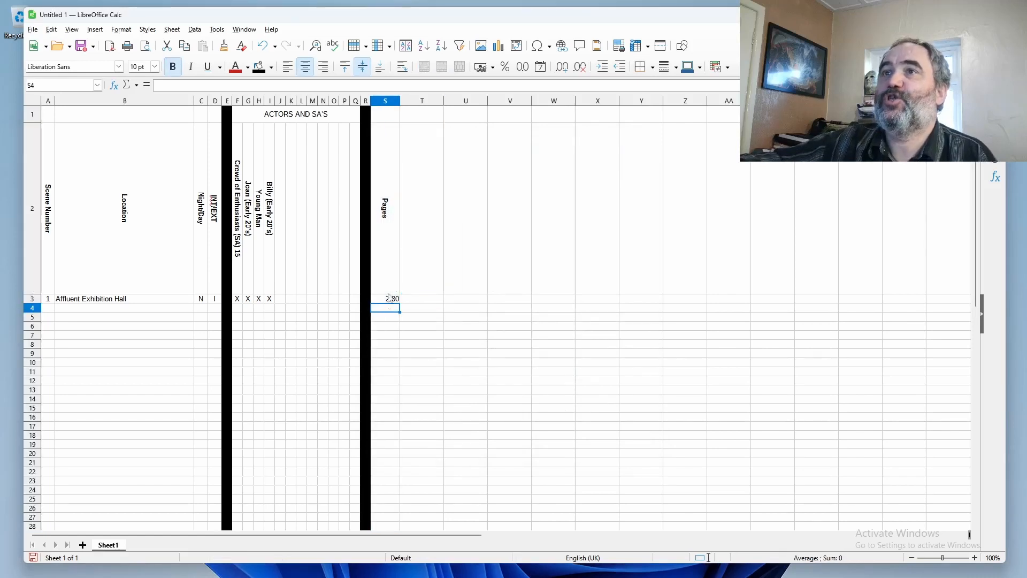
Step: Centre the contents of the Pages column S horizontally and narrow the column by about a quarter
{"action": "left_click", "coordinate": [385, 101]}
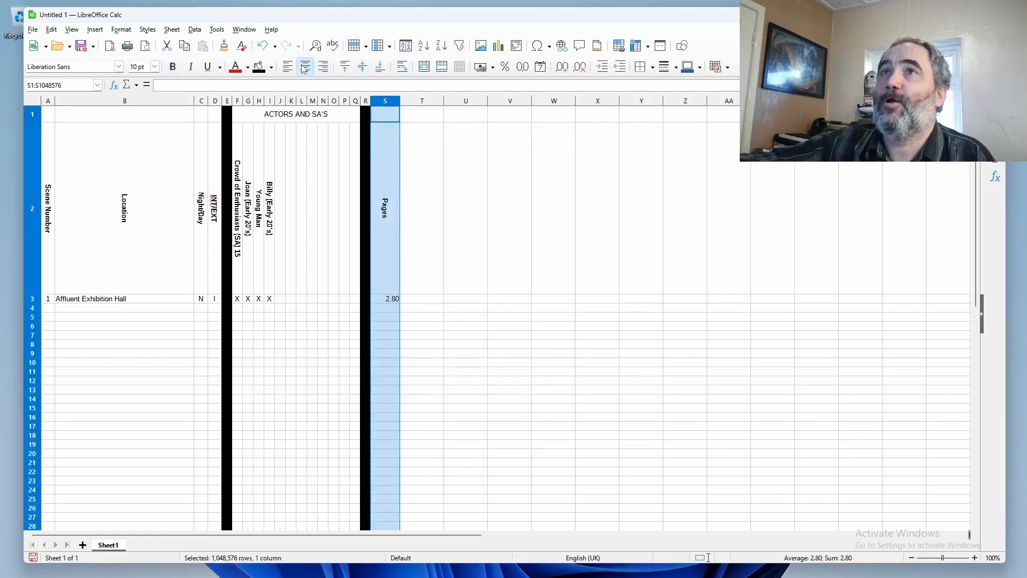
{"action": "left_click", "coordinate": [305, 67]}
{"action": "left_click", "coordinate": [415, 341]}
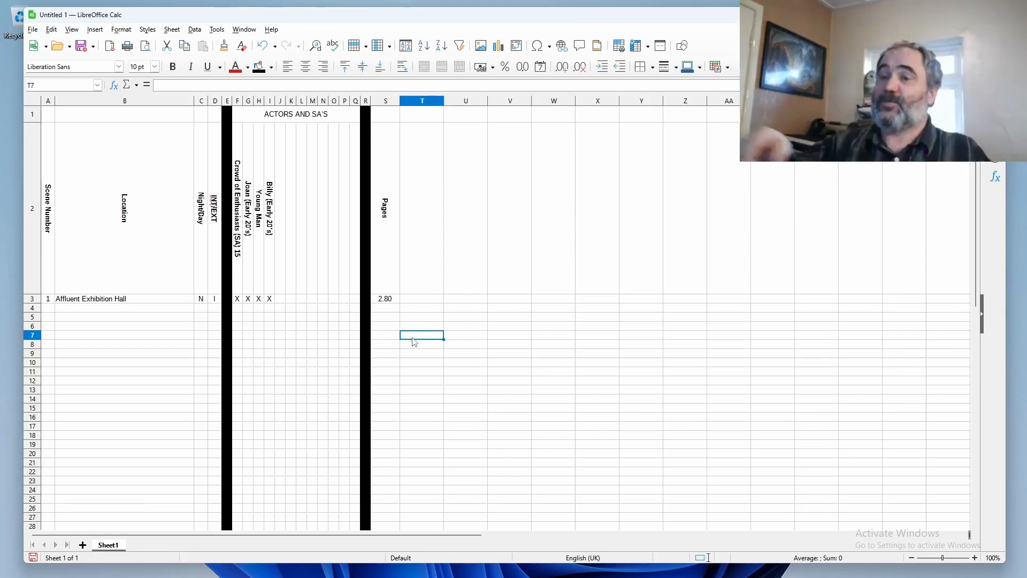
{"action": "left_click", "coordinate": [391, 303]}
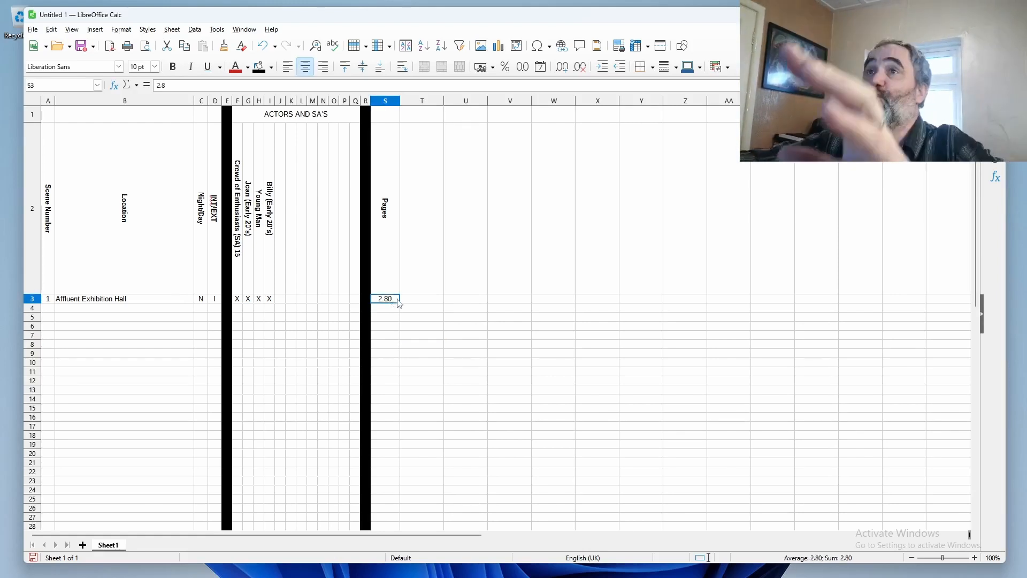
{"action": "left_click_drag", "start_coordinate": [400, 98], "coordinate": [393, 98]}
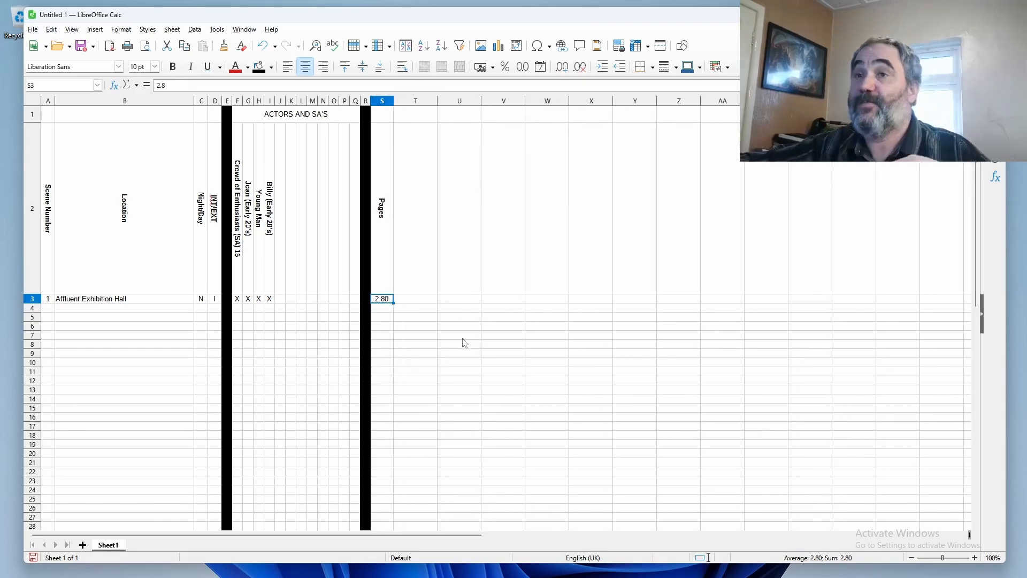
Step: Widen column T to about five times its width and enter the heading "Props" in cell T2
{"action": "left_click", "coordinate": [414, 300]}
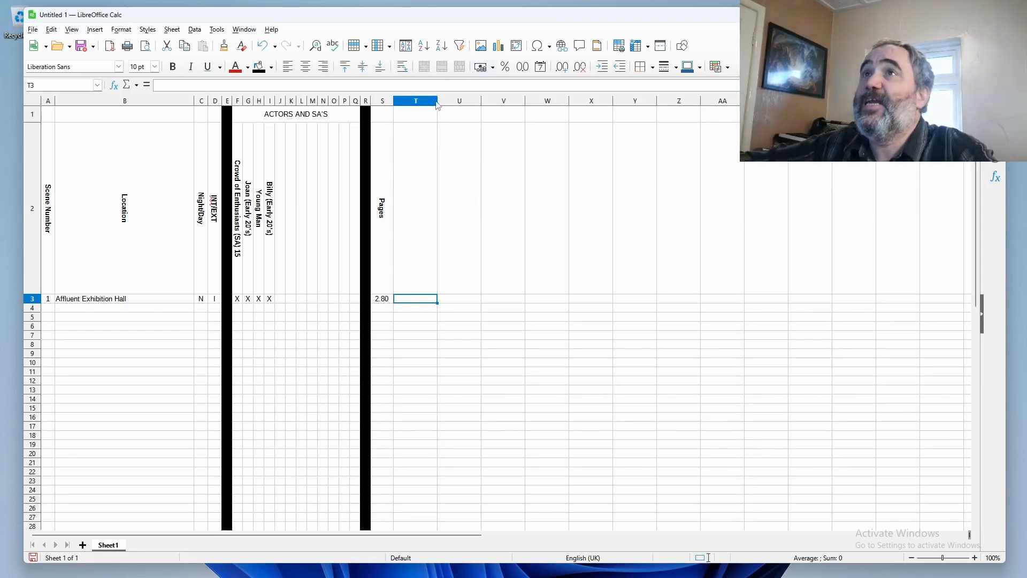
{"action": "left_click_drag", "start_coordinate": [437, 105], "coordinate": [622, 105]}
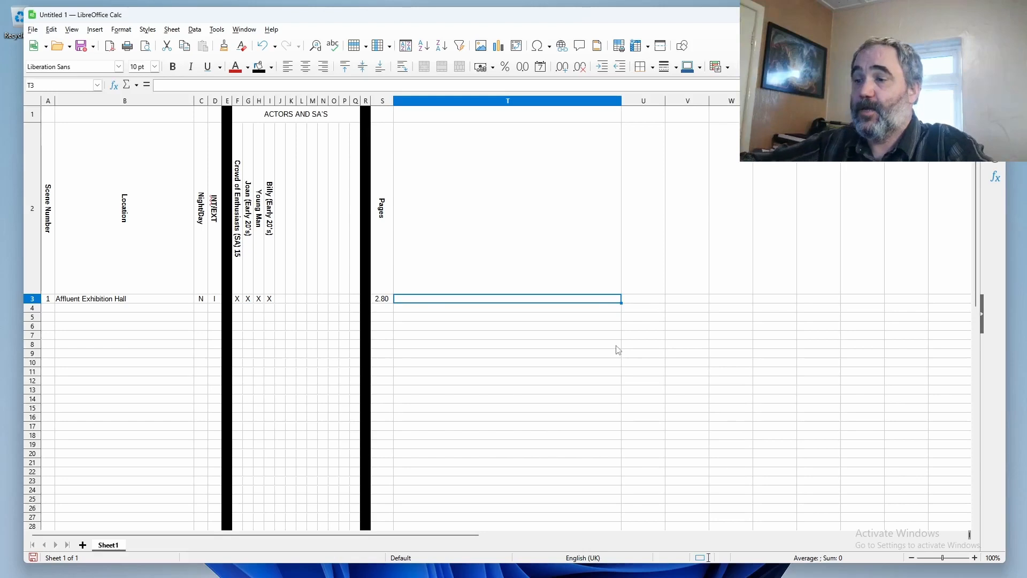
{"action": "left_click", "coordinate": [470, 199]}
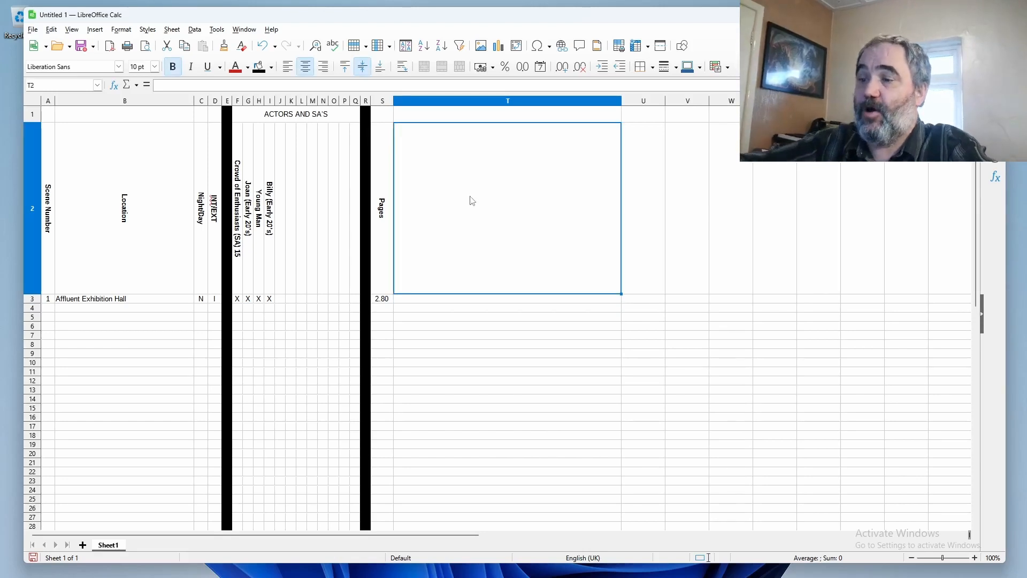
{"action": "type", "text": "Props"}
{"action": "key", "text": "Return"}
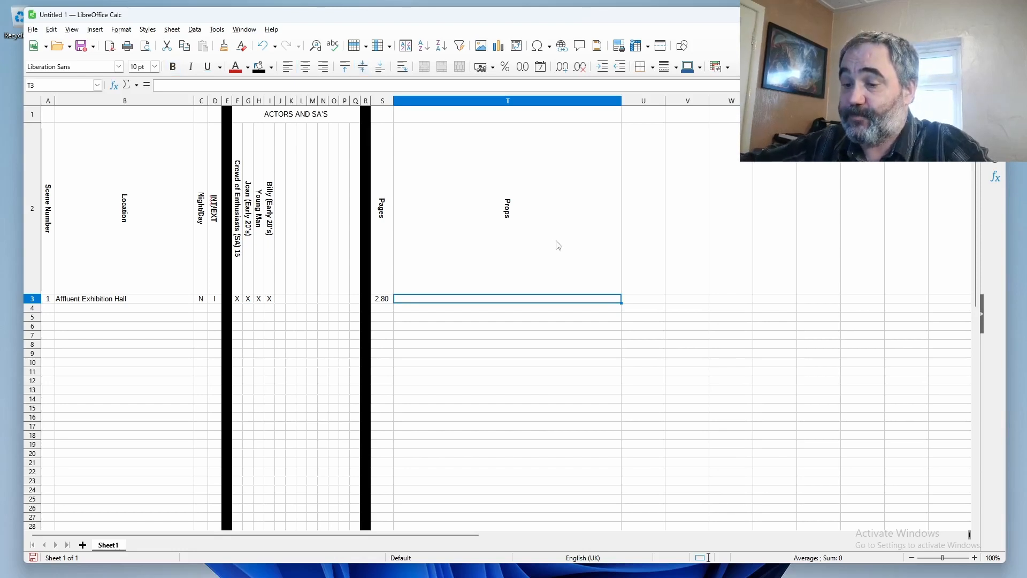
Step: Start scene 1's props list in cell T3 with "Champaign flutes, Artwork, Cluster of litter bins,"
{"action": "type", "text": "Champaig"}
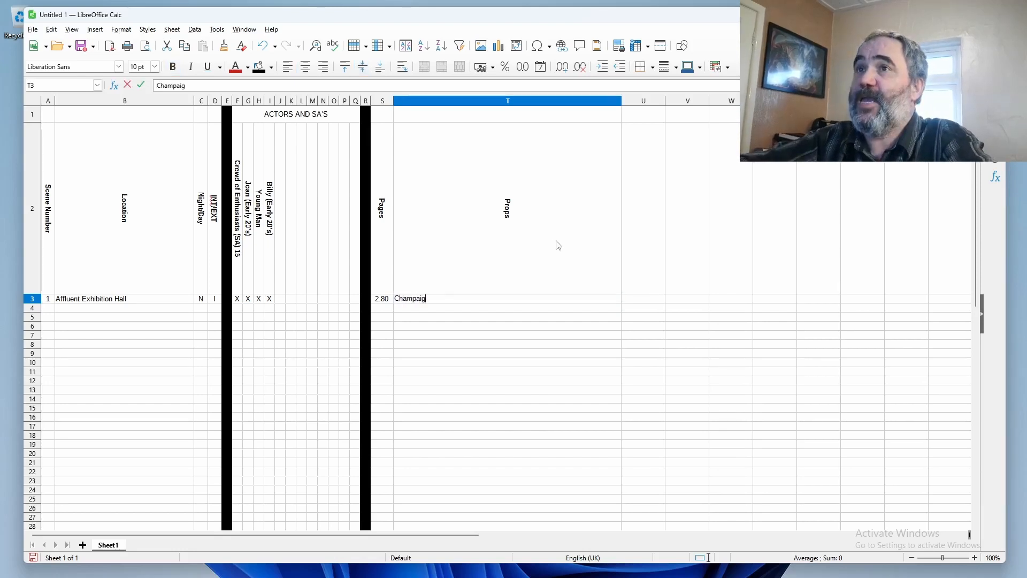
{"action": "type", "text": "n fl"}
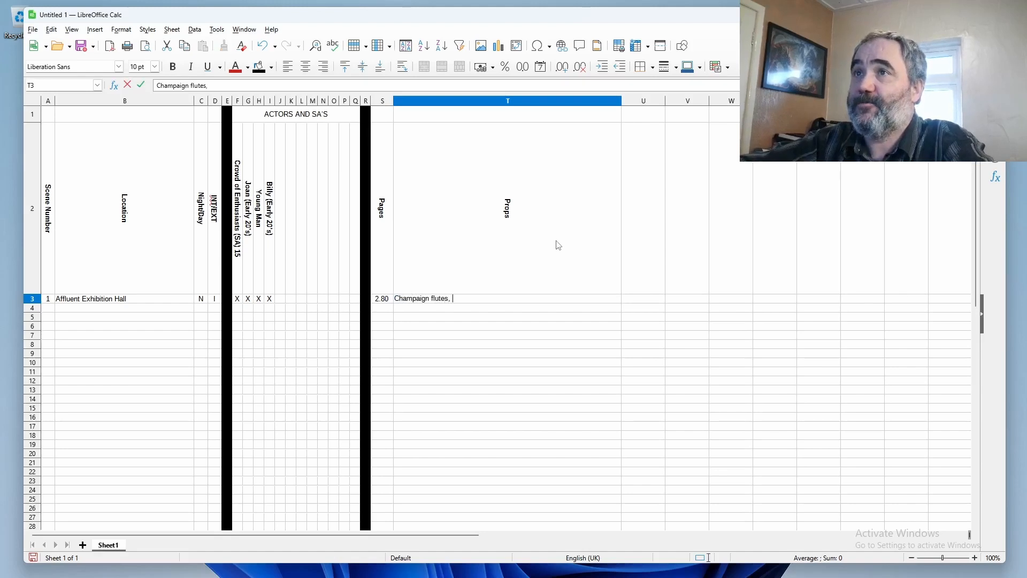
{"action": "type", "text": "utes, "}
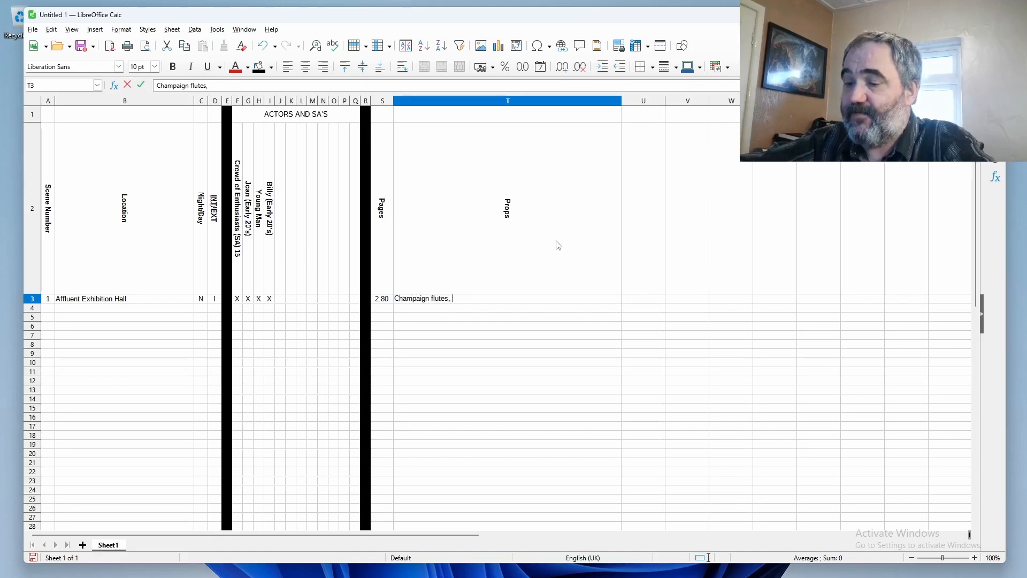
{"action": "type", "text": "Artwo"}
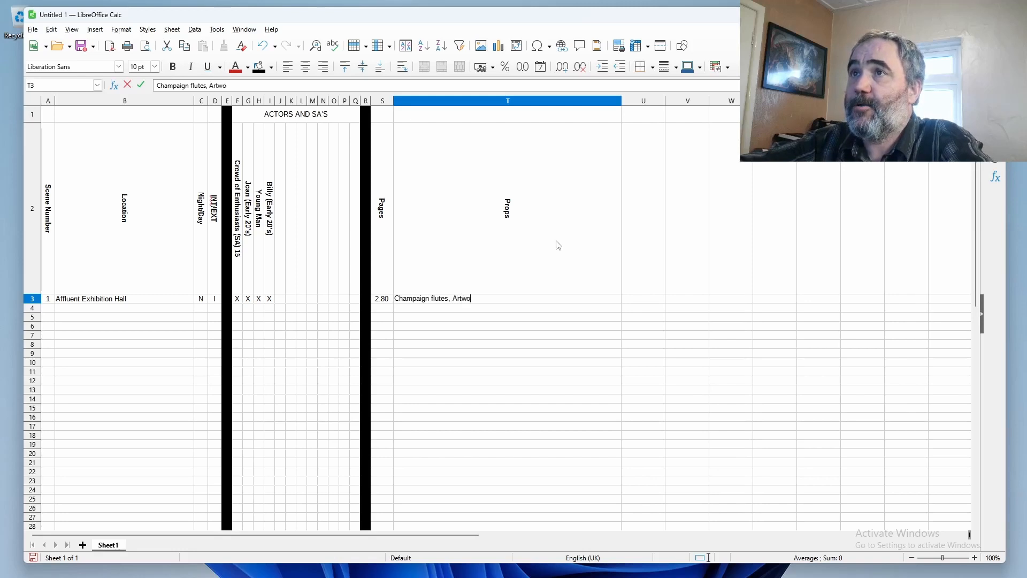
{"action": "type", "text": "rk, "}
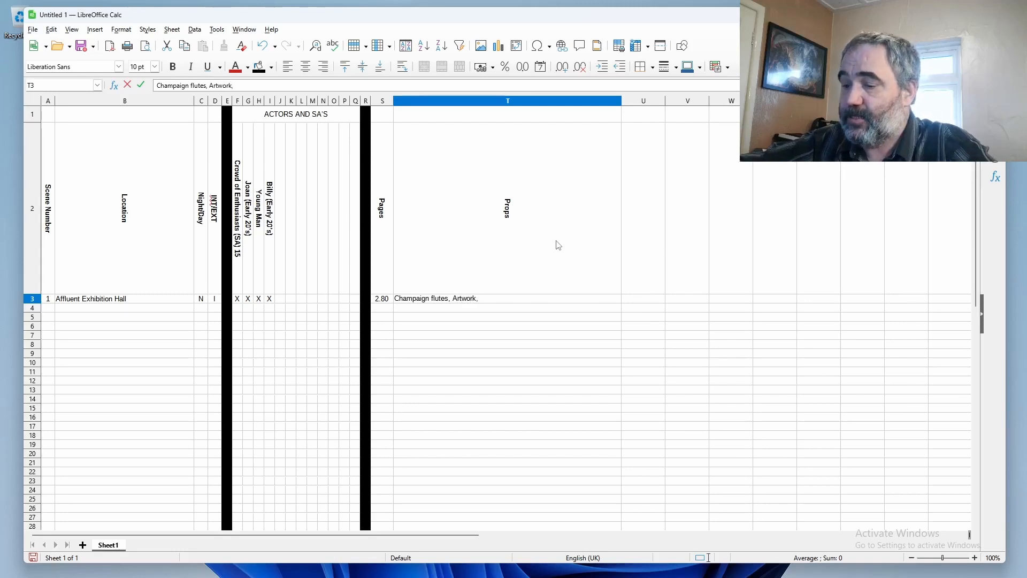
{"action": "type", "text": "Cluster of"}
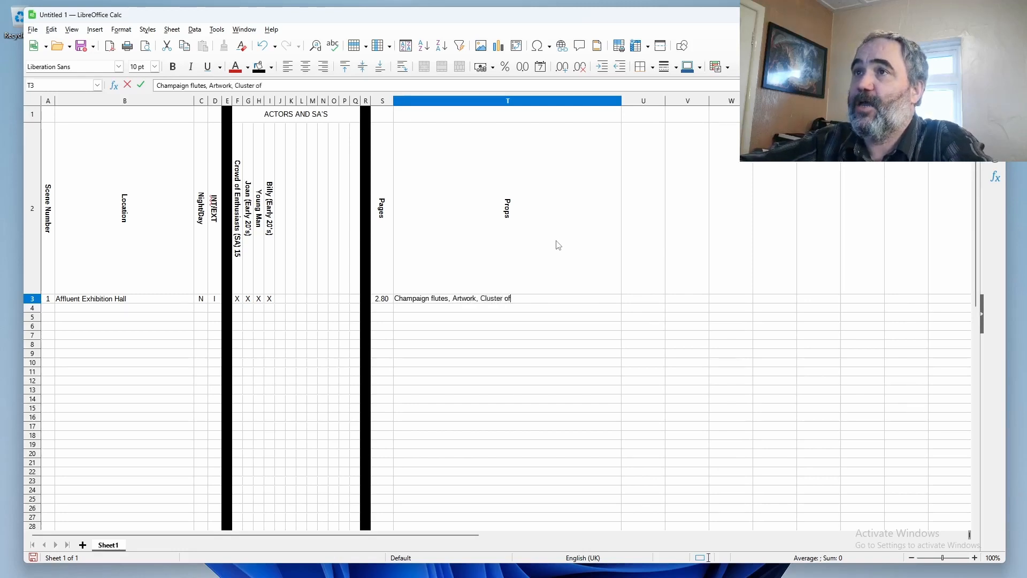
{"action": "type", "text": " litter bions,"}
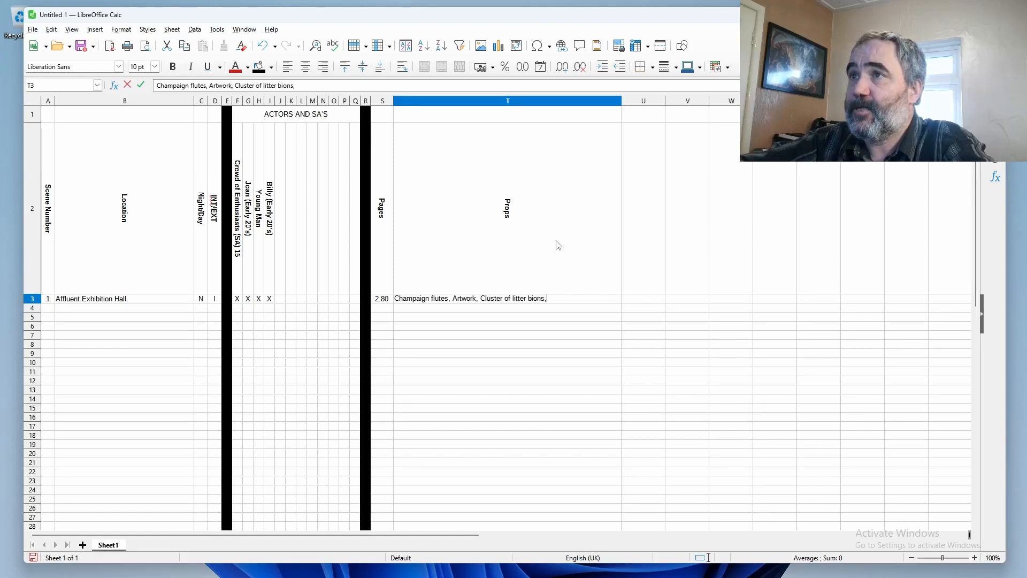
{"action": "key", "text": "BackSpace"}
{"action": "key", "text": "BackSpace"}
{"action": "key", "text": "BackSpace"}
{"action": "key", "text": "BackSpace"}
{"action": "type", "text": "ns"}
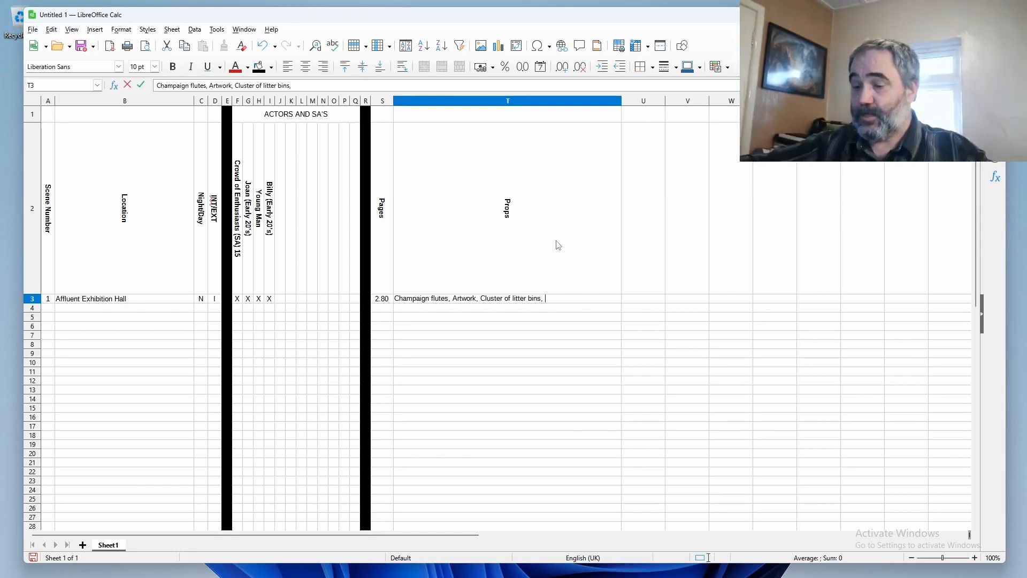
Step: Complete the props list in cell T3 by adding "Empty beer bottle, Generic rubbish bin, Recycling bin"
{"action": "type", "text": "Empyu"}
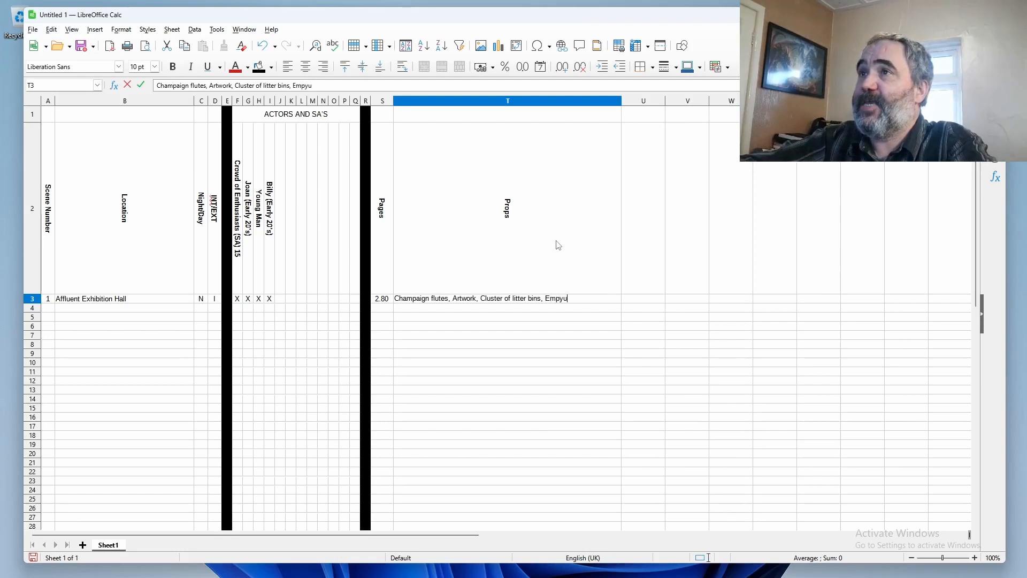
{"action": "key", "text": "BackSpace"}
{"action": "type", "text": "tyu be"}
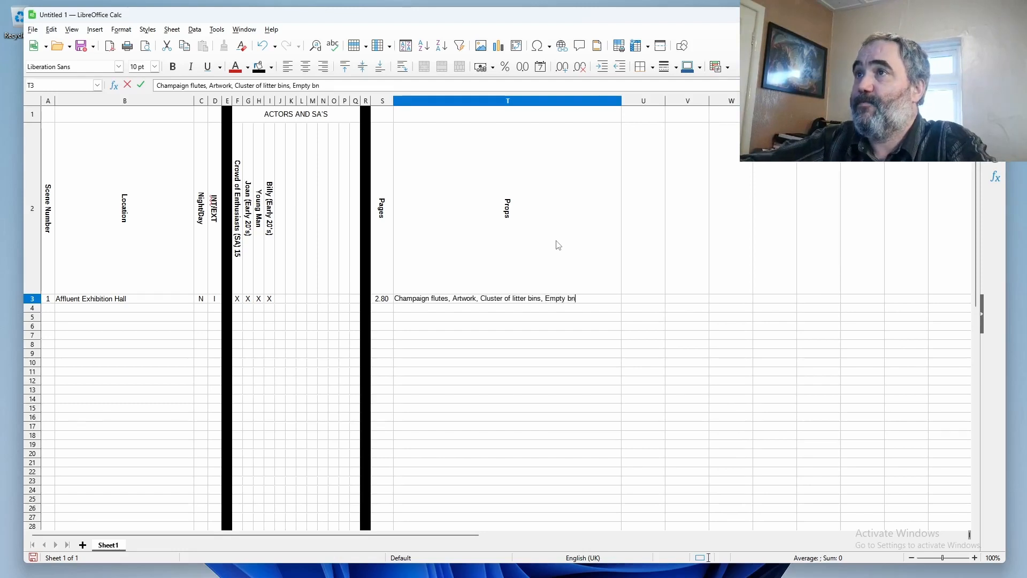
{"action": "type", "text": "er "}
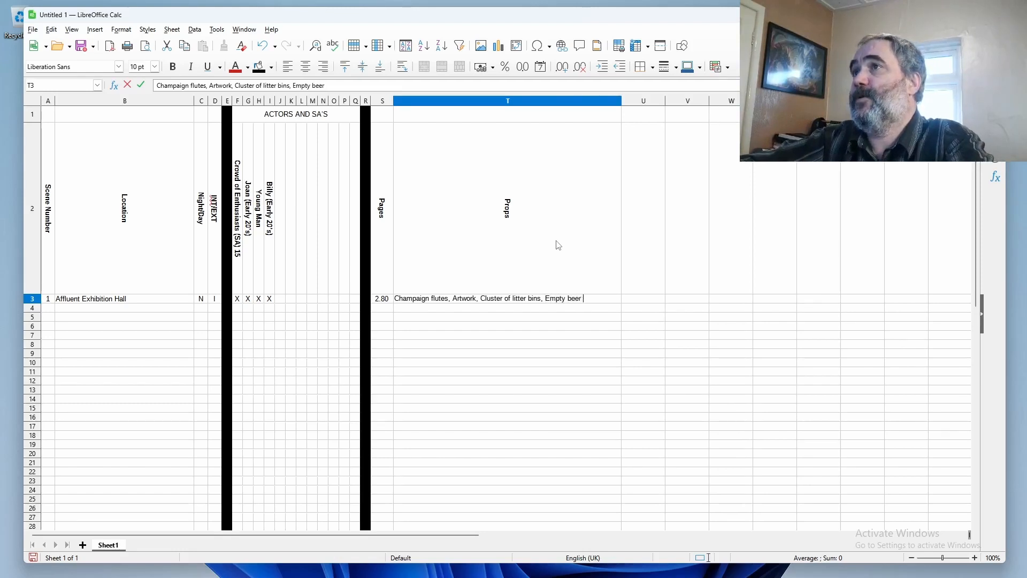
{"action": "type", "text": "bott;le"}
{"action": "type", "text": "le, Gen"}
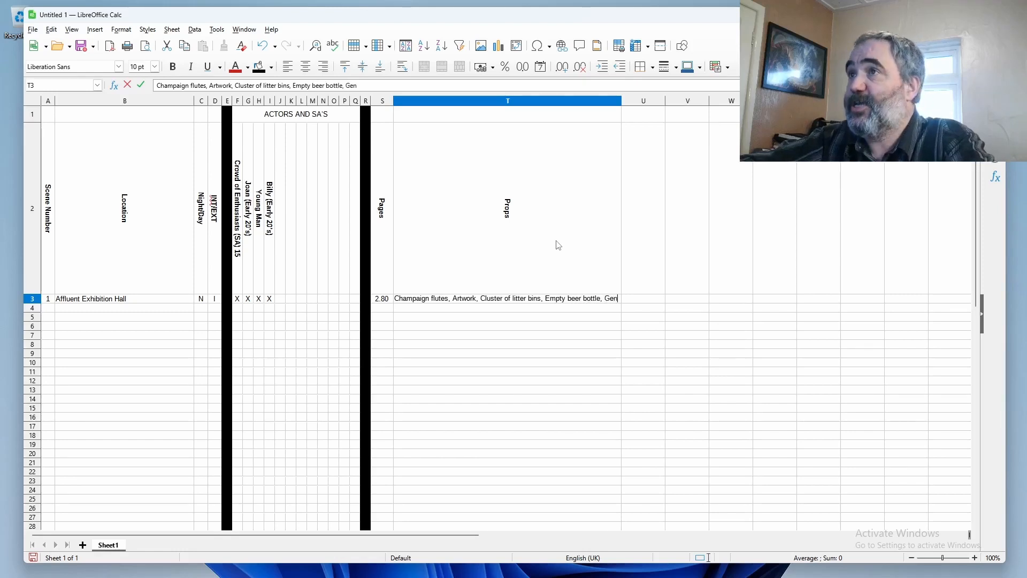
{"action": "type", "text": "eric rubbish bin"}
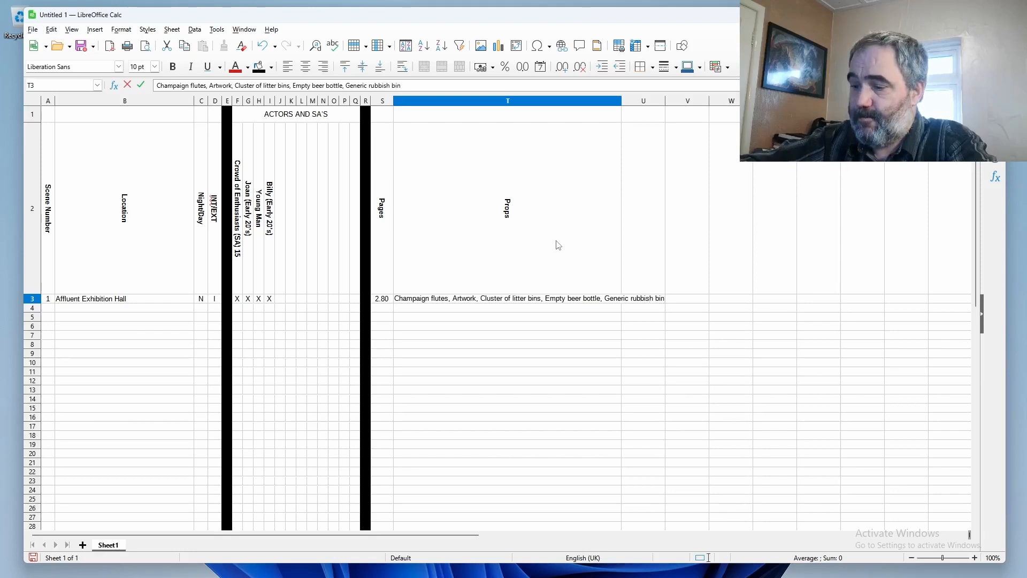
{"action": "type", "text": ", Recyclun"}
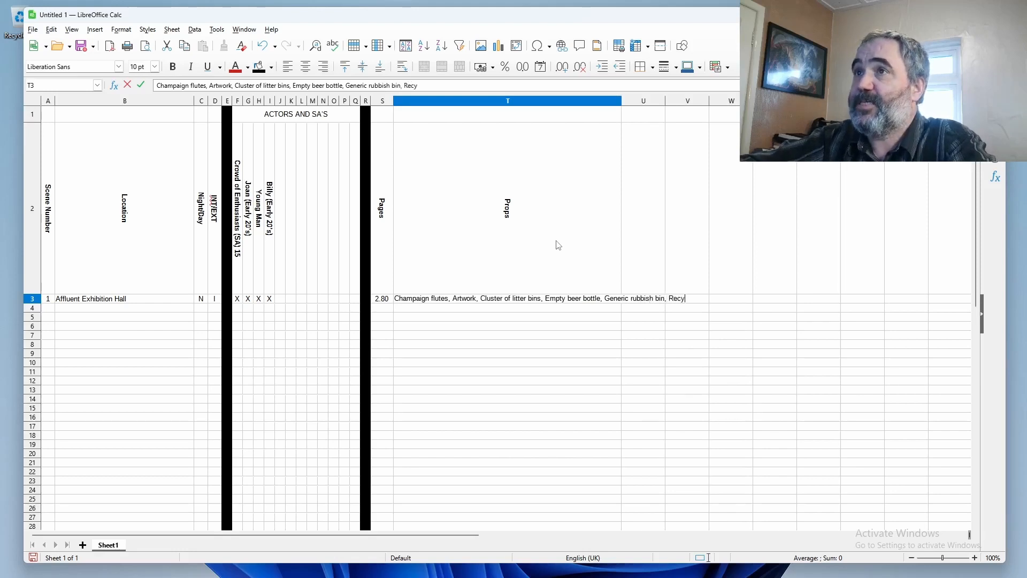
{"action": "key", "text": "BackSpace"}
{"action": "key", "text": "BackSpace"}
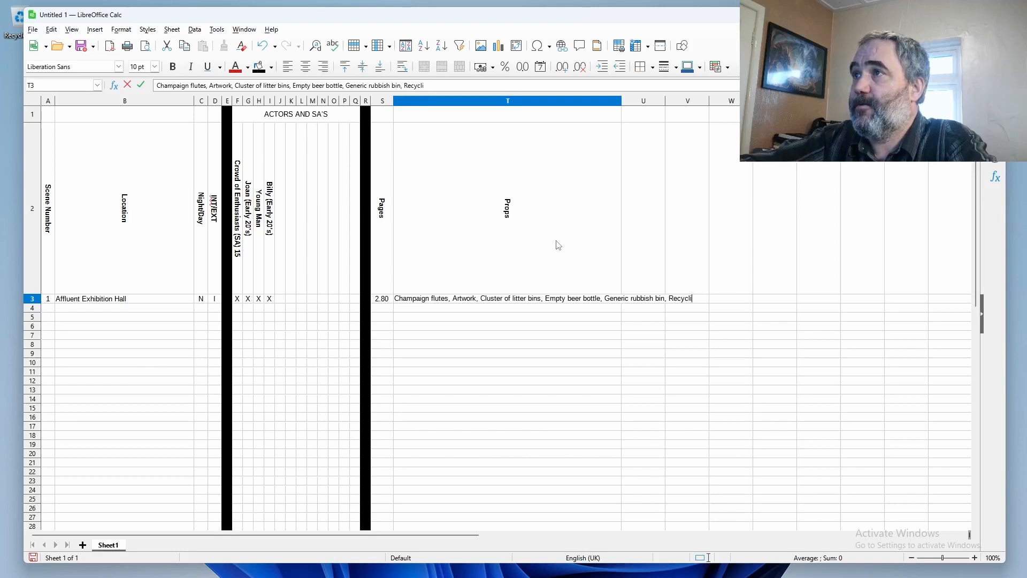
{"action": "type", "text": "ing bin,"}
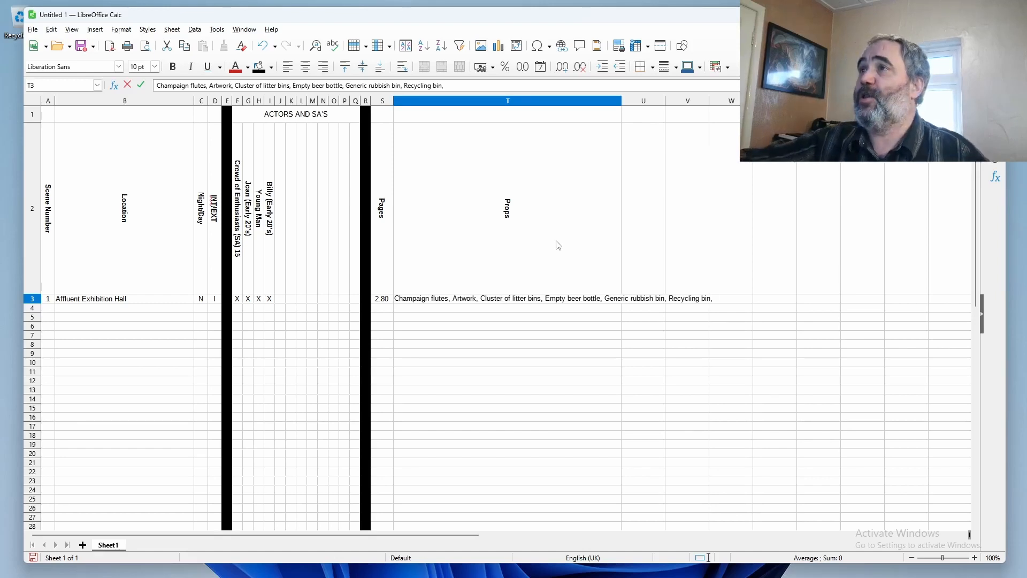
{"action": "key", "text": "BackSpace"}
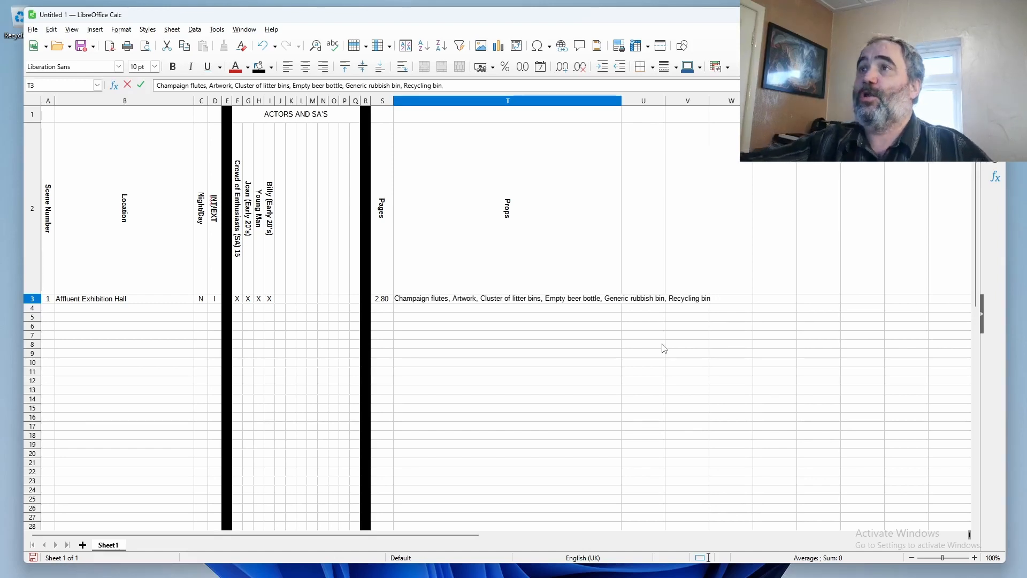
Step: Fit the width of the Props column T automatically to its longest entry
{"action": "left_click", "coordinate": [620, 101]}
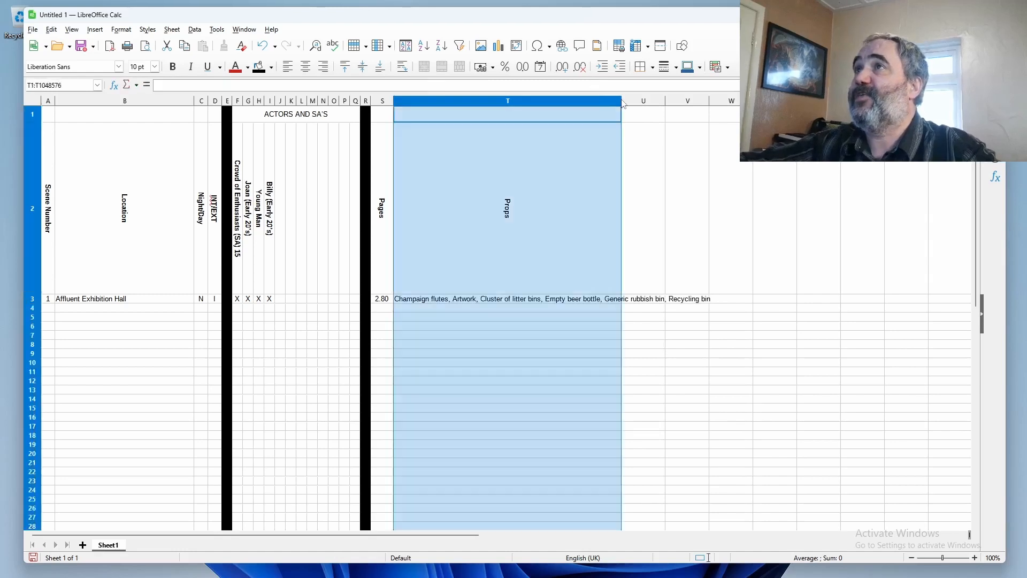
{"action": "double_click", "coordinate": [621, 102]}
{"action": "left_click", "coordinate": [711, 344]}
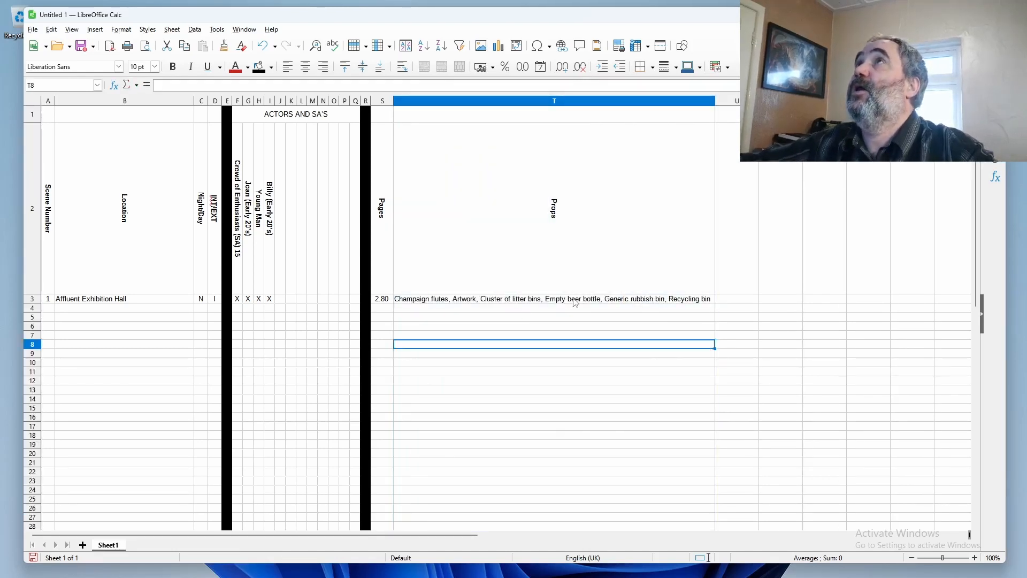
Step: Enter the heading "Short Description" in cell U2, beside the Props heading
{"action": "left_click", "coordinate": [735, 150]}
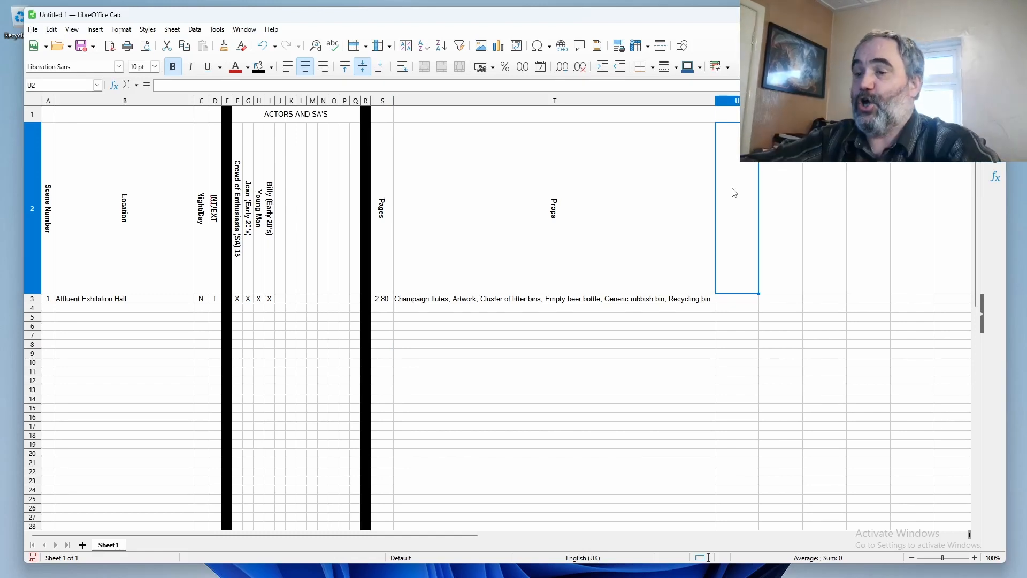
{"action": "type", "text": "Short"}
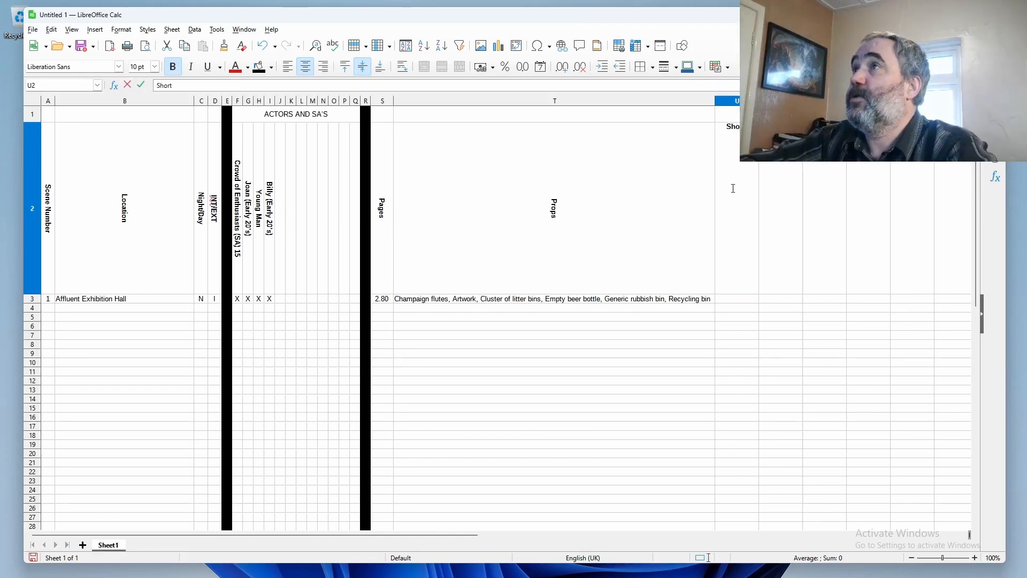
{"action": "type", "text": " Descript"}
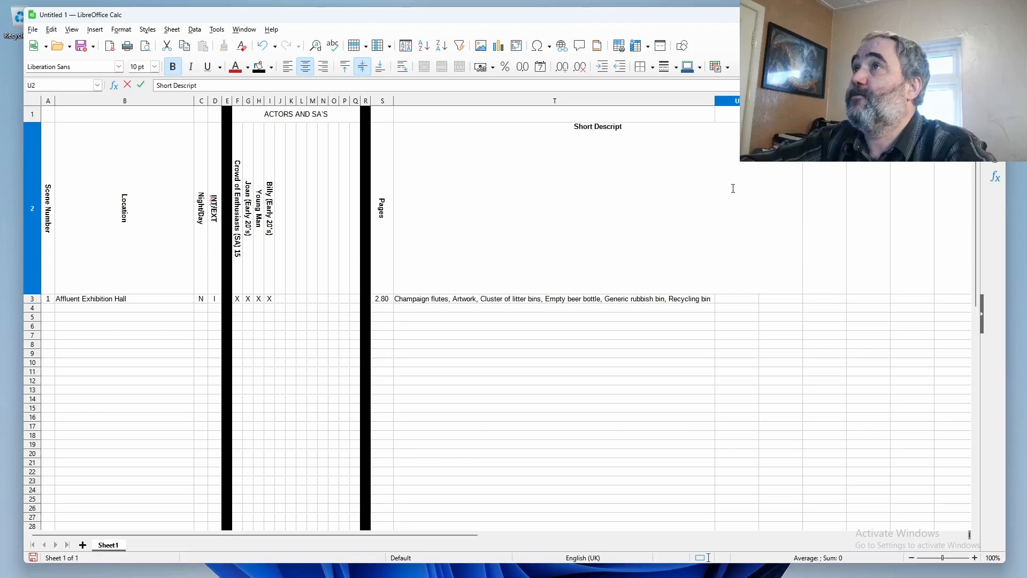
{"action": "type", "text": "ion"}
{"action": "key", "text": "Return"}
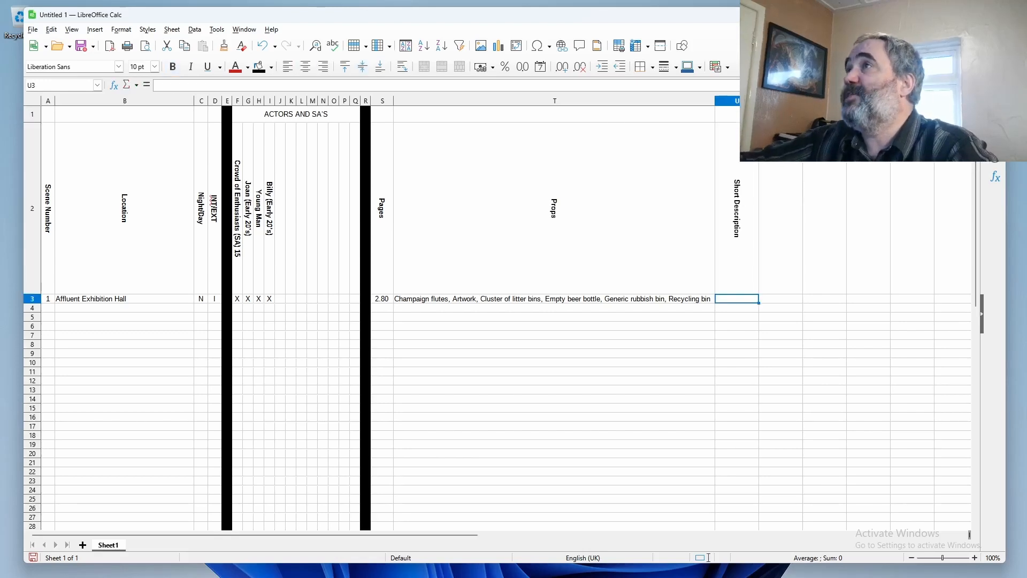
Step: Narrow the Props column T to a little over half its width and widen the Short Description column U to match it
{"action": "left_click_drag", "start_coordinate": [716, 101], "coordinate": [576, 102]}
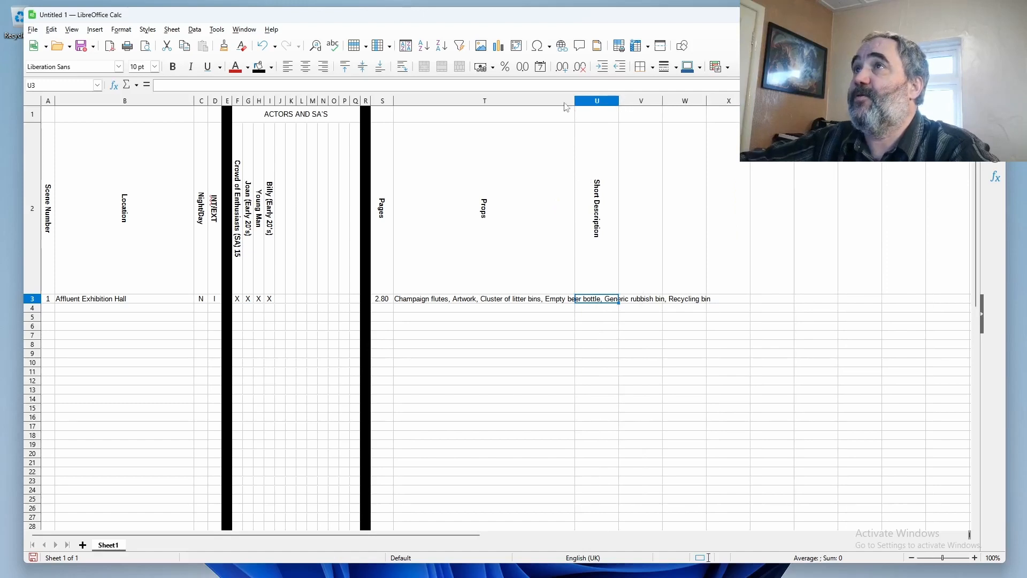
{"action": "left_click_drag", "start_coordinate": [613, 102], "coordinate": [578, 101]}
{"action": "left_click", "coordinate": [549, 267]}
Step: Turn on automatic text wrapping for the whole Props column T
{"action": "left_click", "coordinate": [499, 303]}
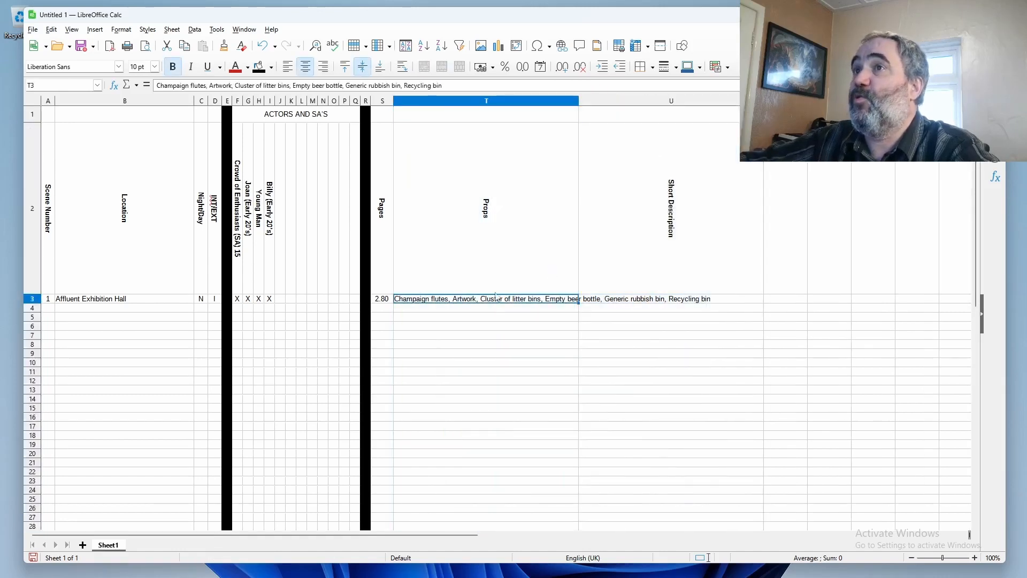
{"action": "left_click", "coordinate": [498, 114]}
{"action": "left_click", "coordinate": [495, 101]}
{"action": "right_click", "coordinate": [486, 178]}
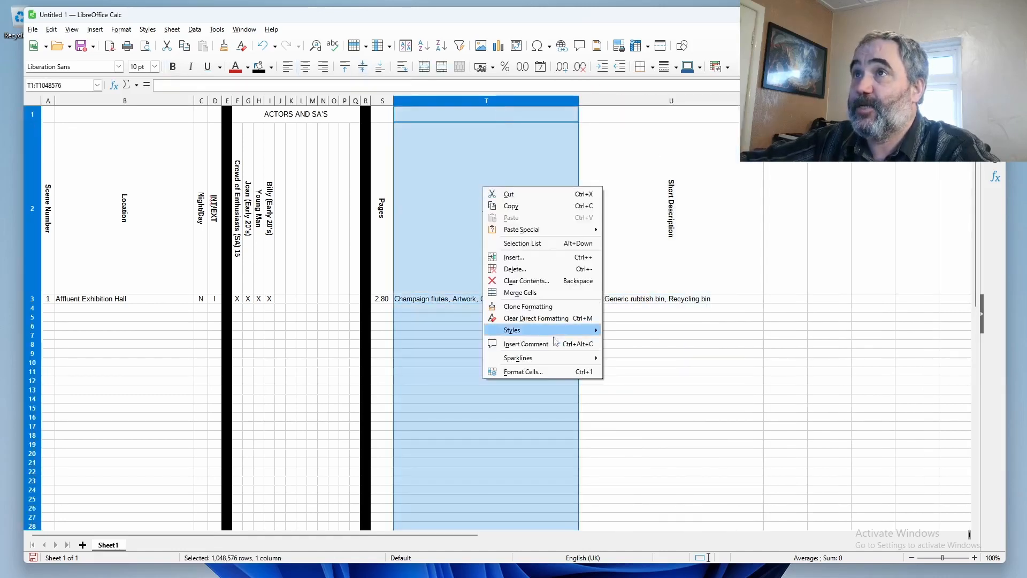
{"action": "left_click", "coordinate": [498, 375]}
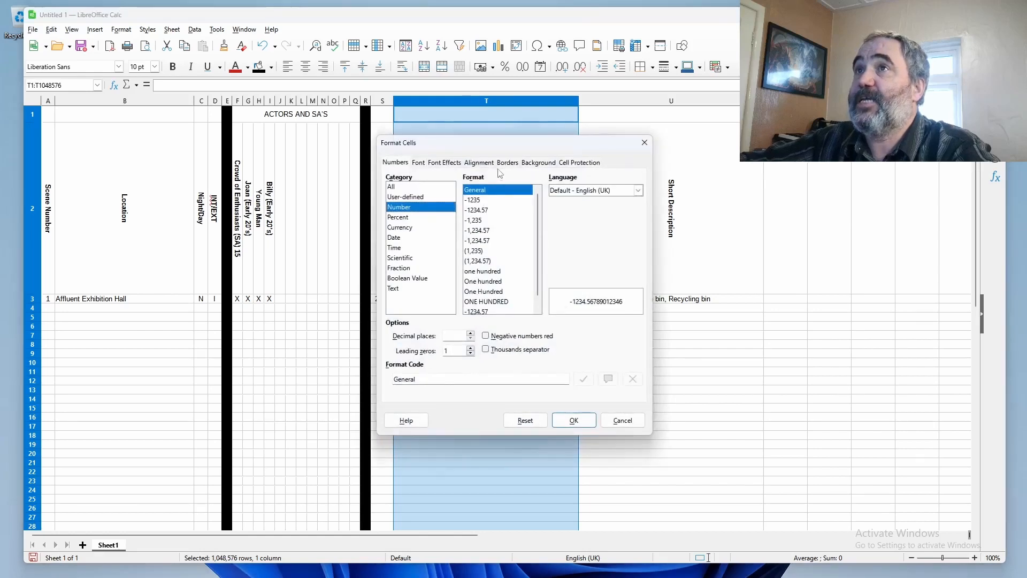
{"action": "left_click", "coordinate": [478, 163]}
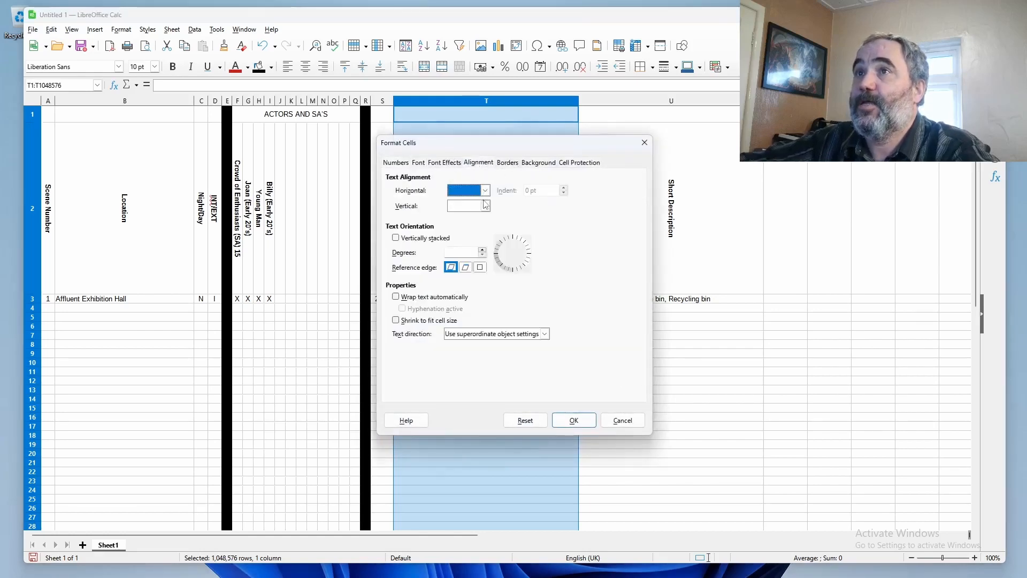
{"action": "left_click", "coordinate": [396, 297]}
{"action": "left_click", "coordinate": [574, 420]}
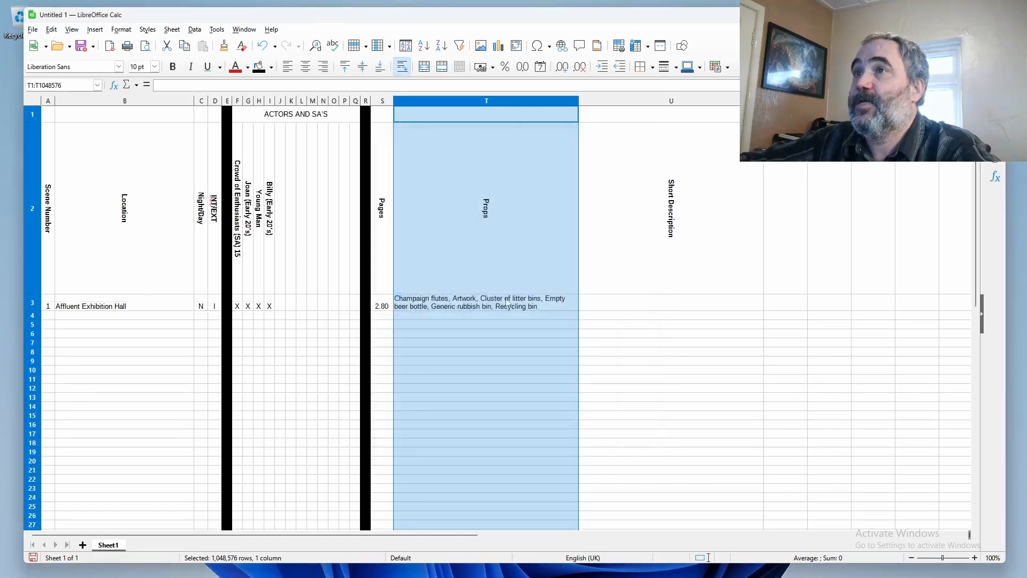
{"action": "left_click", "coordinate": [468, 315]}
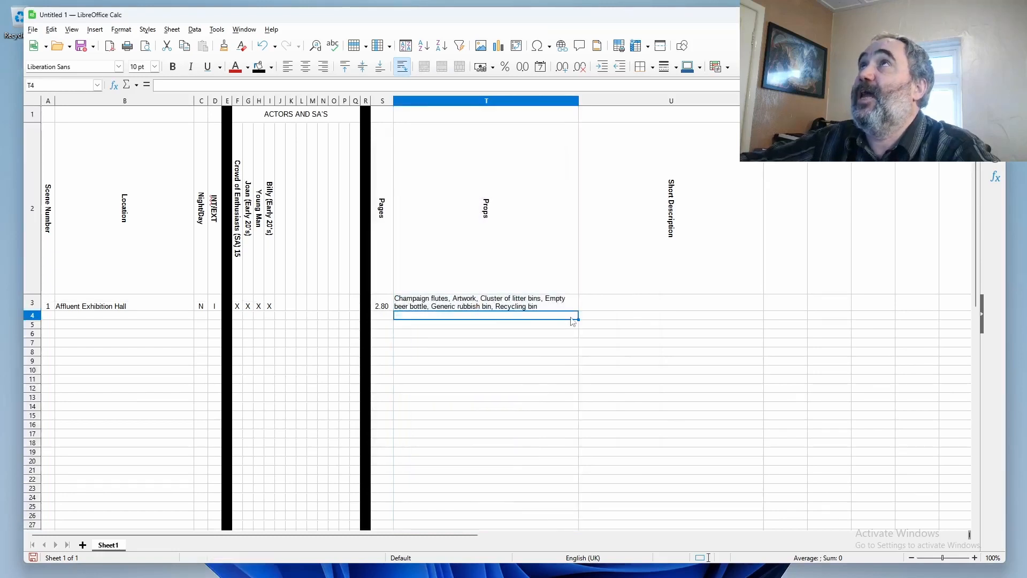
Step: Start scene 1's description in cell U3 with the column G character's name and "upset at bottle in wrong bin, collects and places in correct bin,"
{"action": "left_click", "coordinate": [596, 316]}
{"action": "left_click", "coordinate": [624, 308]}
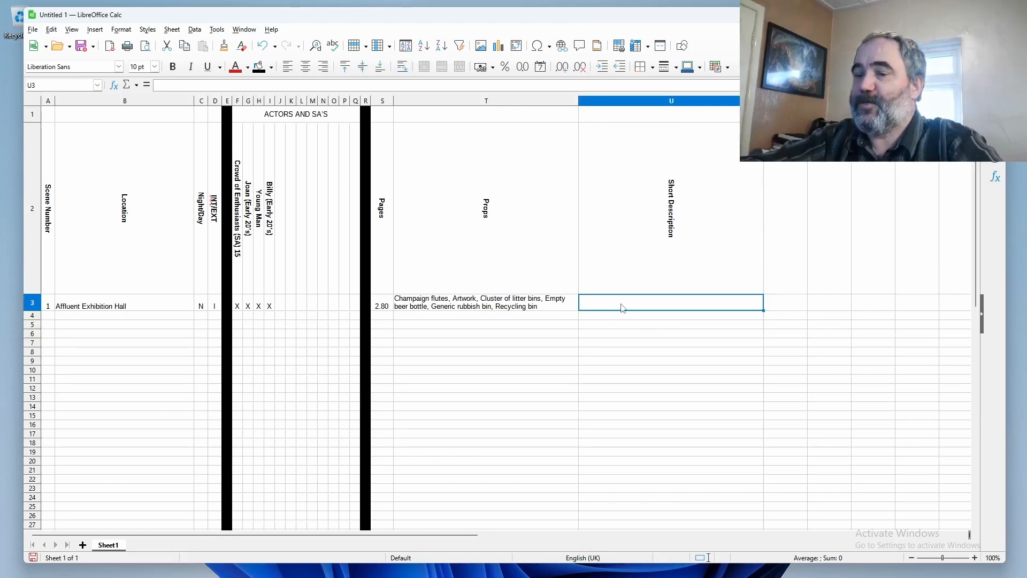
{"action": "type", "text": "Joan,"}
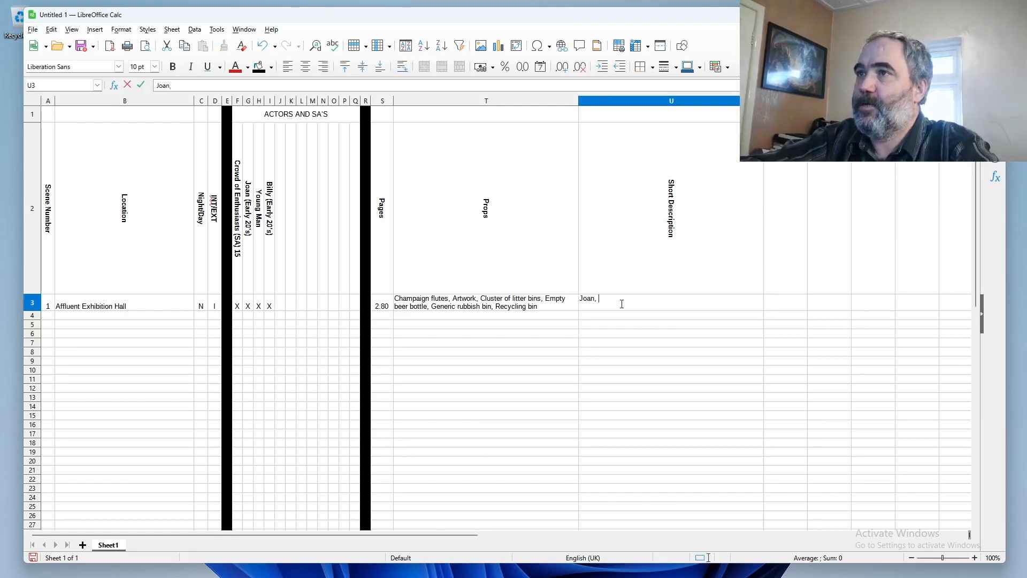
{"action": "type", "text": " upset at bottle in wrong bin"}
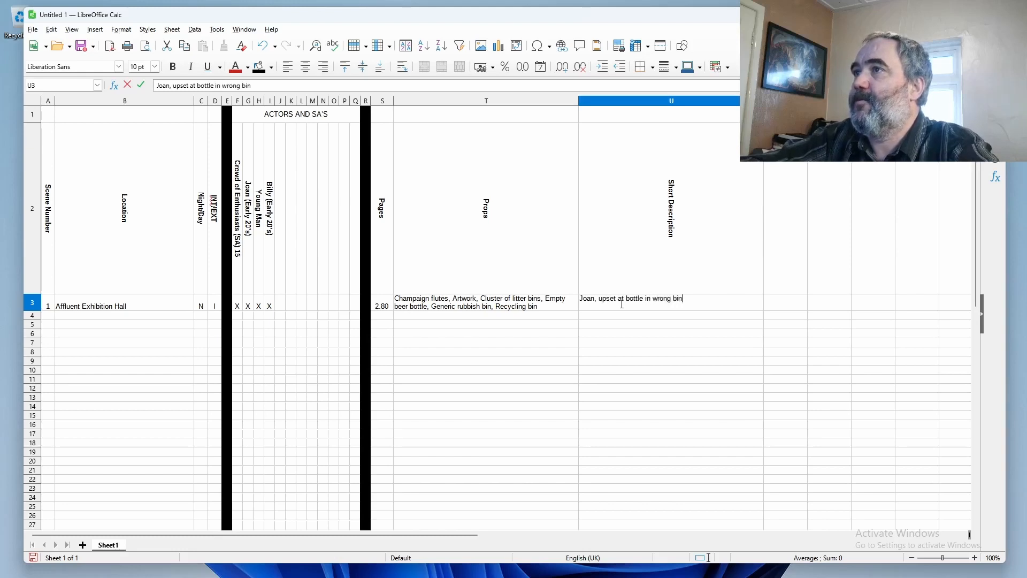
{"action": "type", "text": ", collects and "}
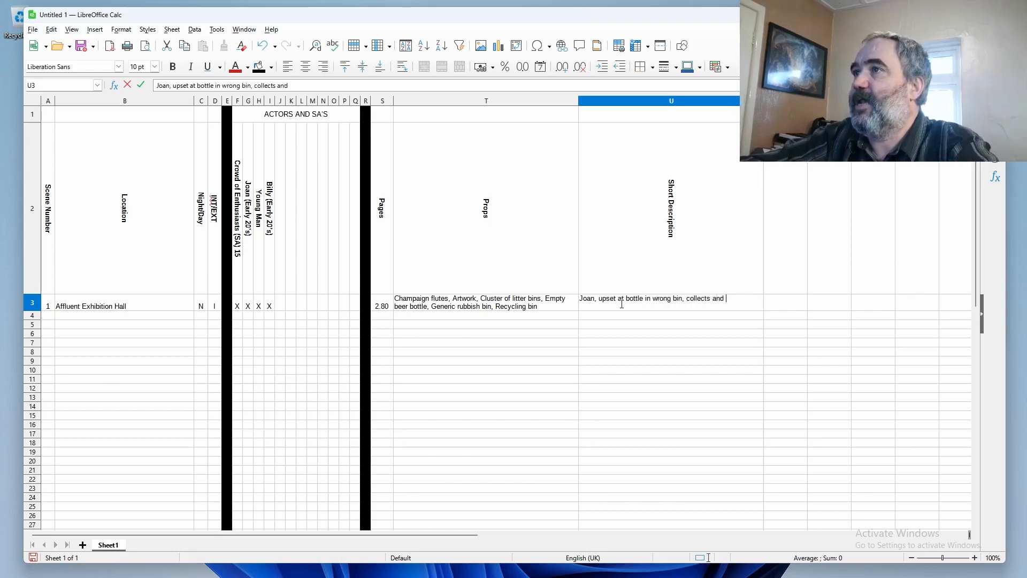
{"action": "type", "text": "places in co"}
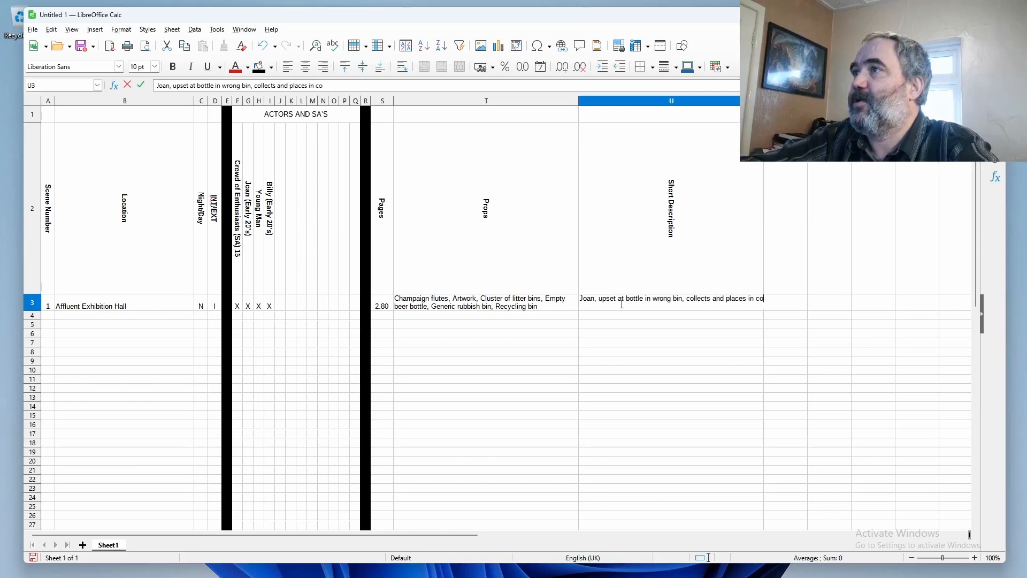
{"action": "type", "text": "rrect bin, m"}
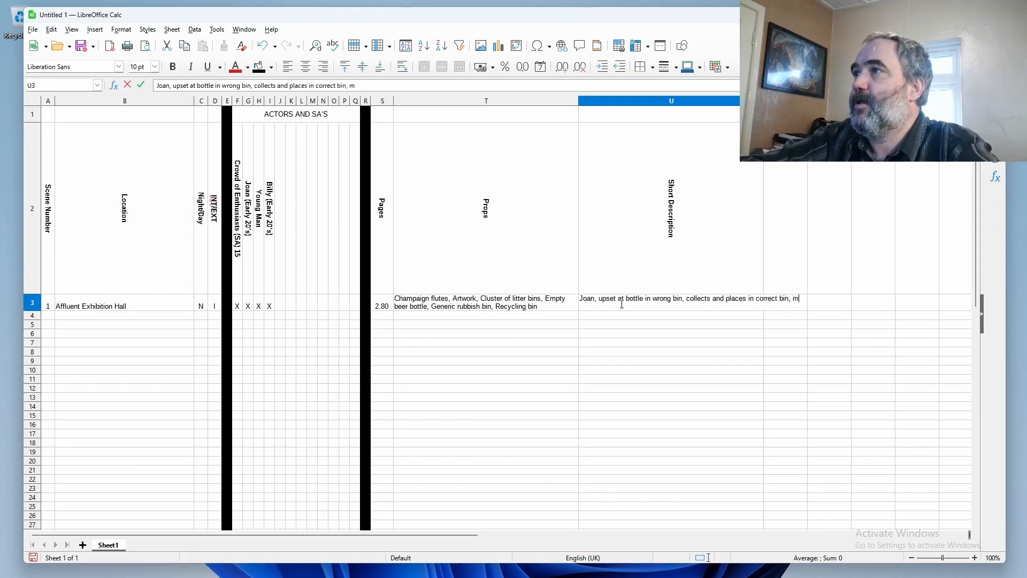
Step: Complete the description in cell U3 with "meets up with", the column I character's name and "in Art Show"
{"action": "type", "text": "eets up wit"}
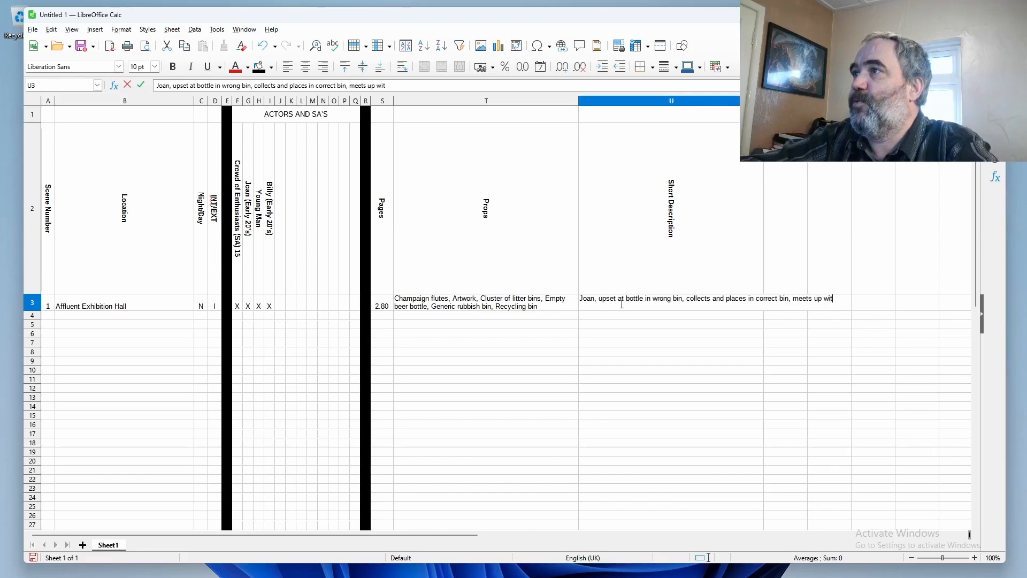
{"action": "type", "text": "h Billy "}
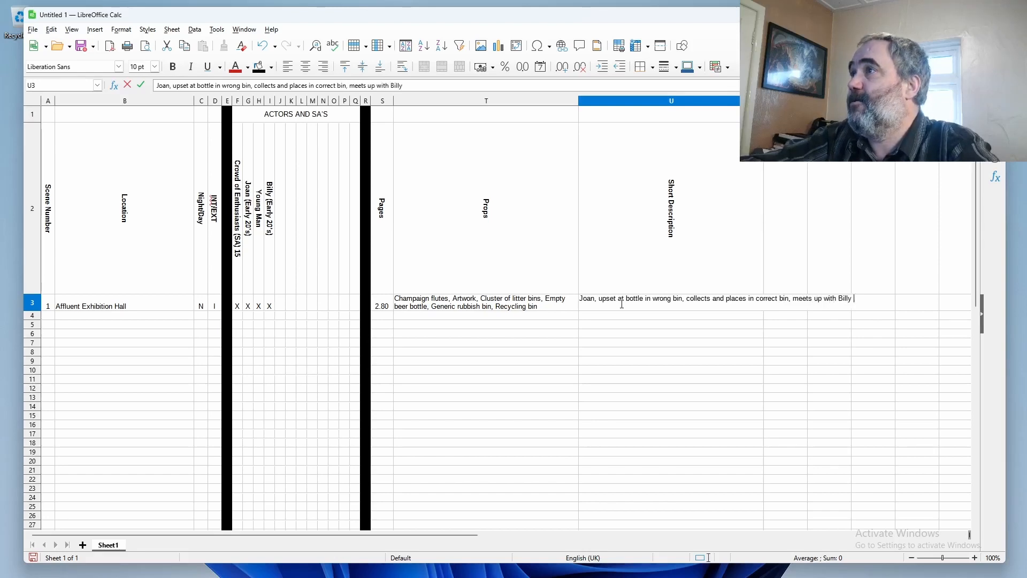
{"action": "type", "text": "in Art Show"}
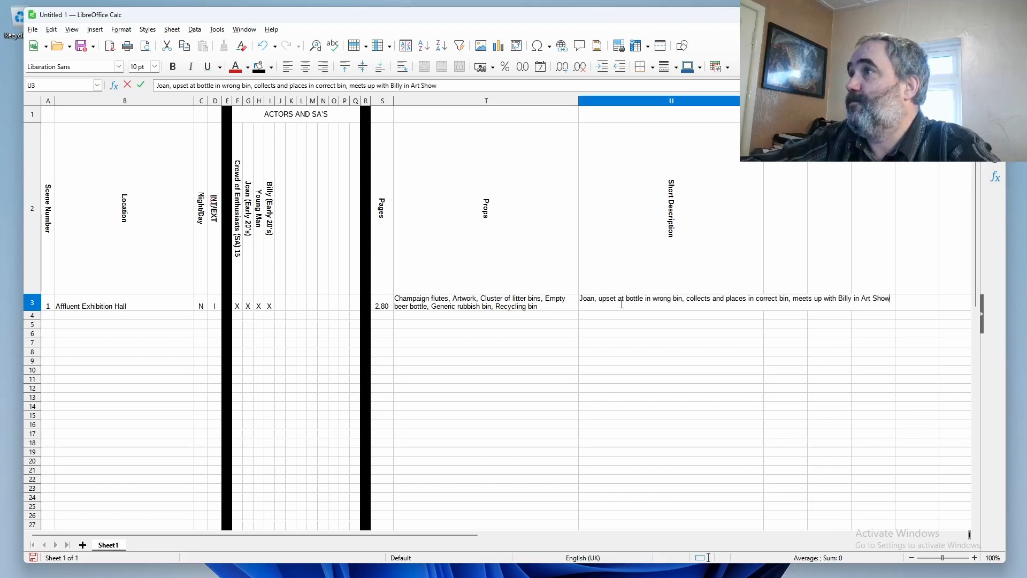
{"action": "key", "text": "Return"}
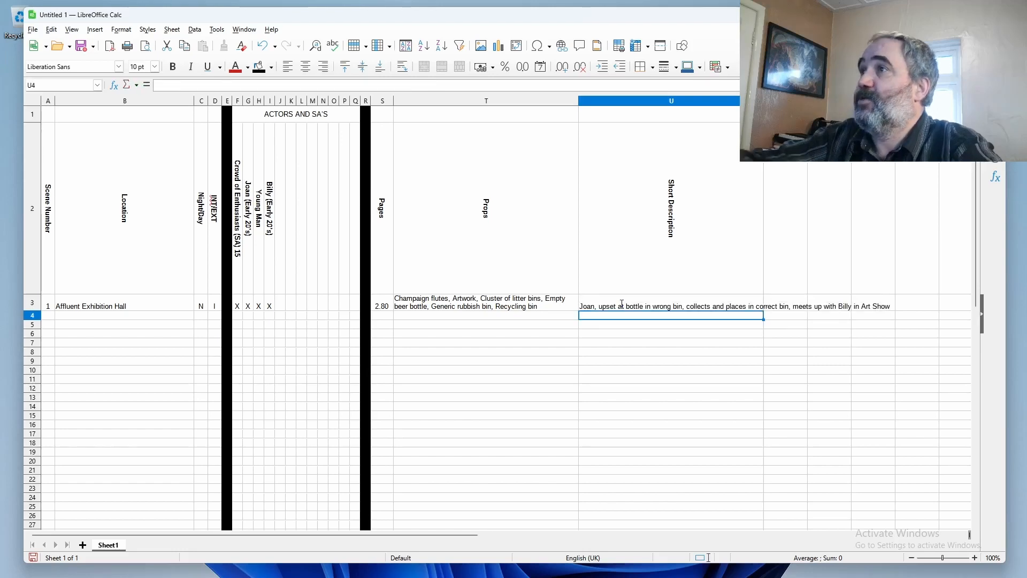
Step: Turn on automatic text wrapping for the whole Short Description column U
{"action": "left_click", "coordinate": [671, 102]}
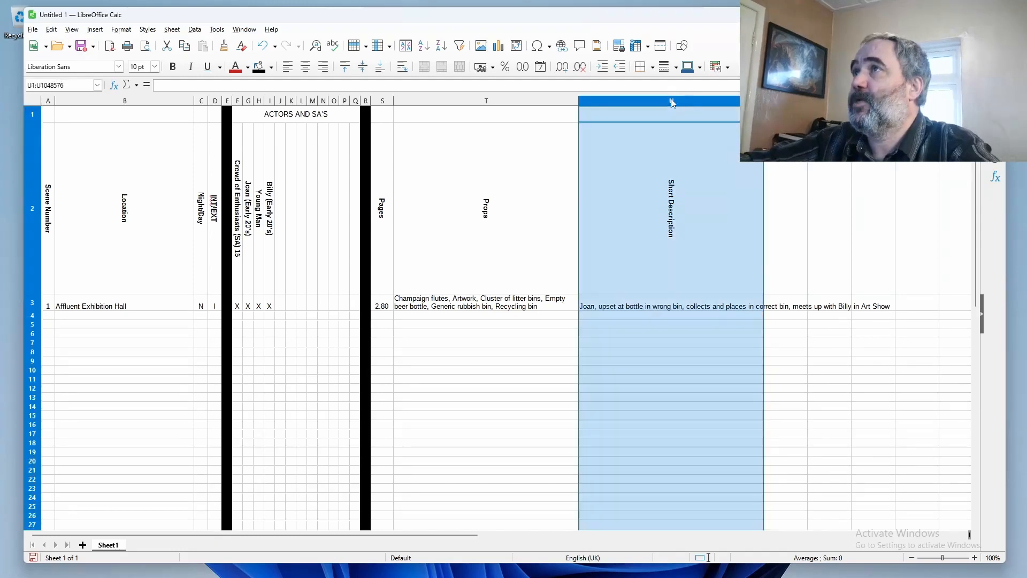
{"action": "right_click", "coordinate": [671, 102]}
{"action": "left_click", "coordinate": [712, 270]}
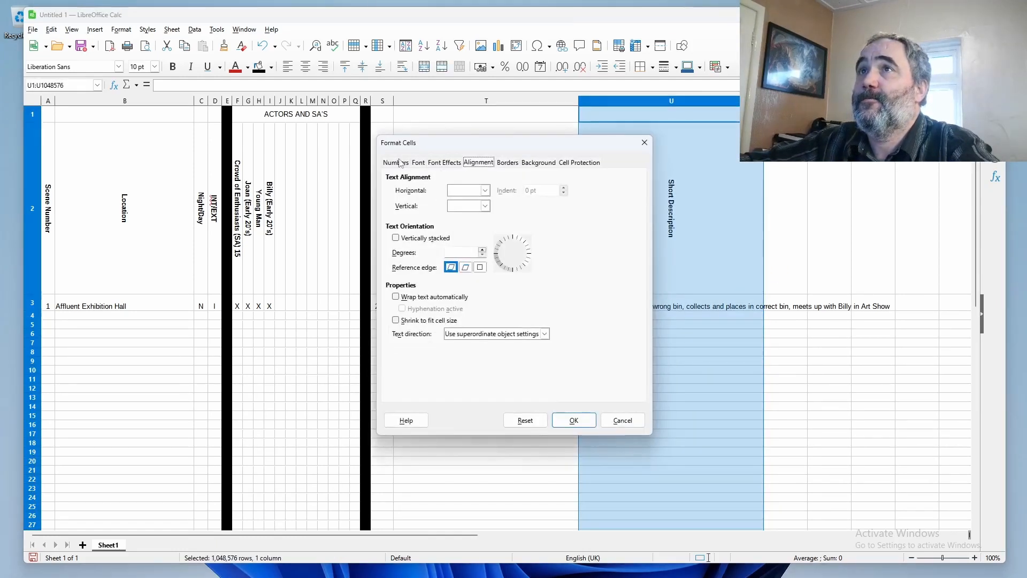
{"action": "left_click", "coordinate": [426, 297]}
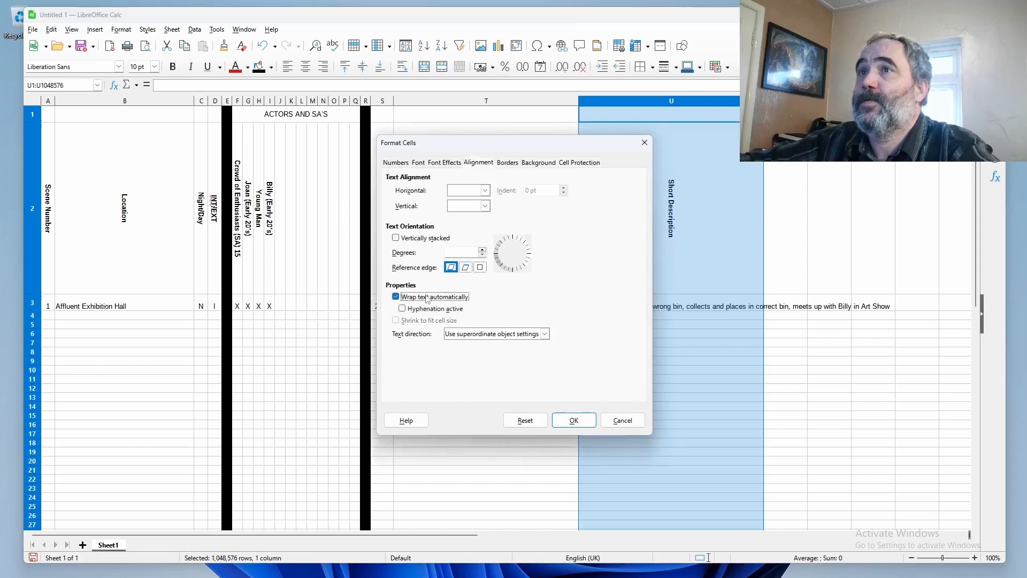
{"action": "left_click", "coordinate": [562, 415]}
{"action": "left_click", "coordinate": [703, 334]}
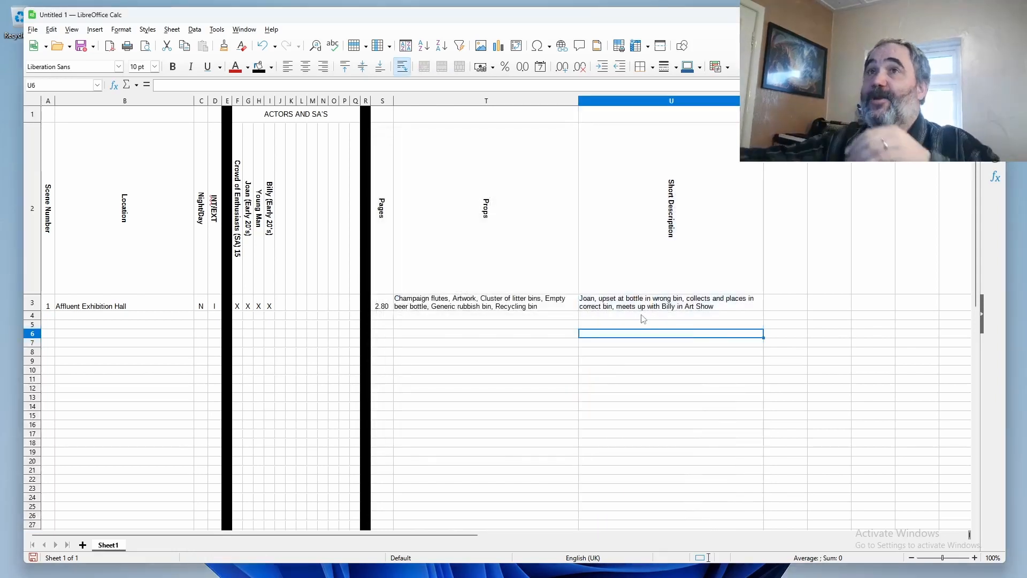
Step: Add the actors heading "Black Tie Waiters" in cell J2 and mark scene 1 with an X in cell J3
{"action": "left_click", "coordinate": [284, 182]}
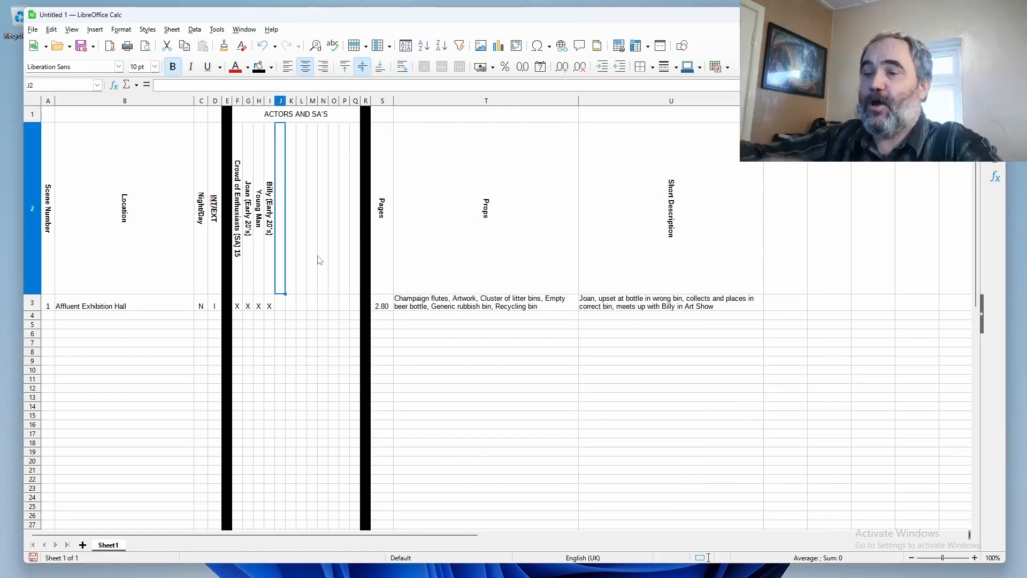
{"action": "type", "text": "Black Tie"}
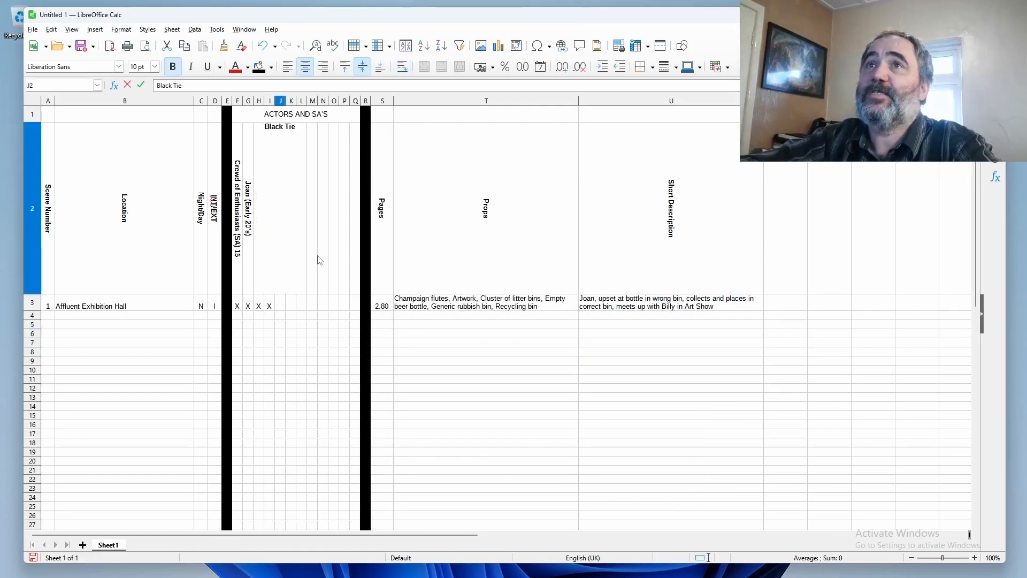
{"action": "type", "text": " Waiters"}
{"action": "key", "text": "Return"}
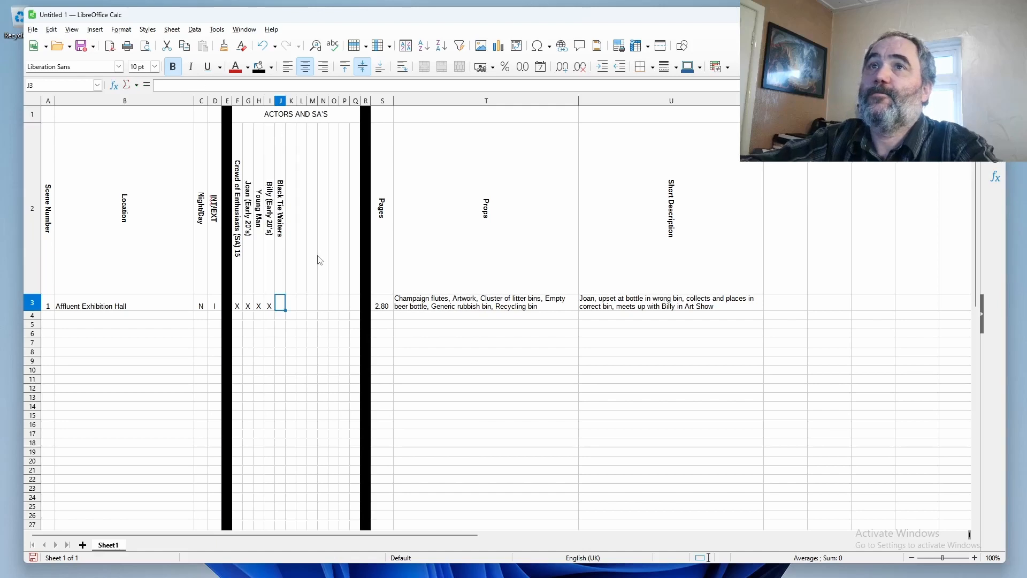
{"action": "type", "text": "x"}
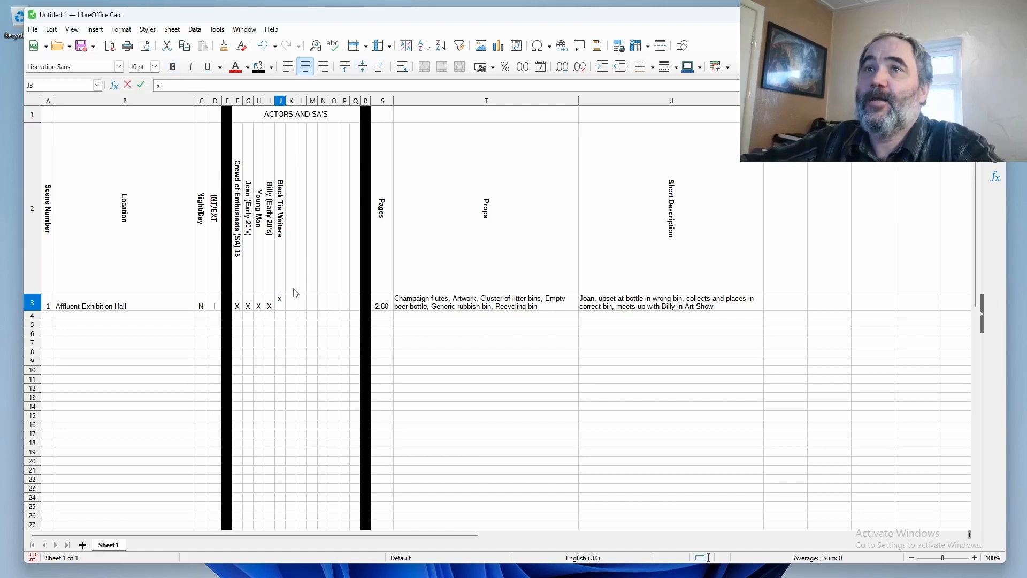
Step: Extend the waiters heading in cell J2 to "Black Tie Waiters (SA) 2"
{"action": "left_click", "coordinate": [279, 248]}
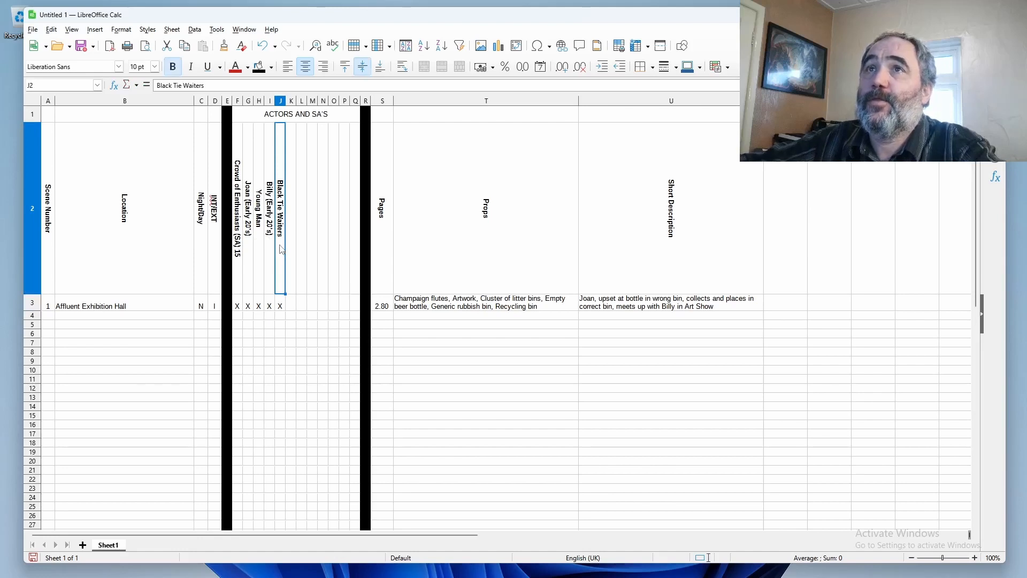
{"action": "left_click", "coordinate": [257, 85]}
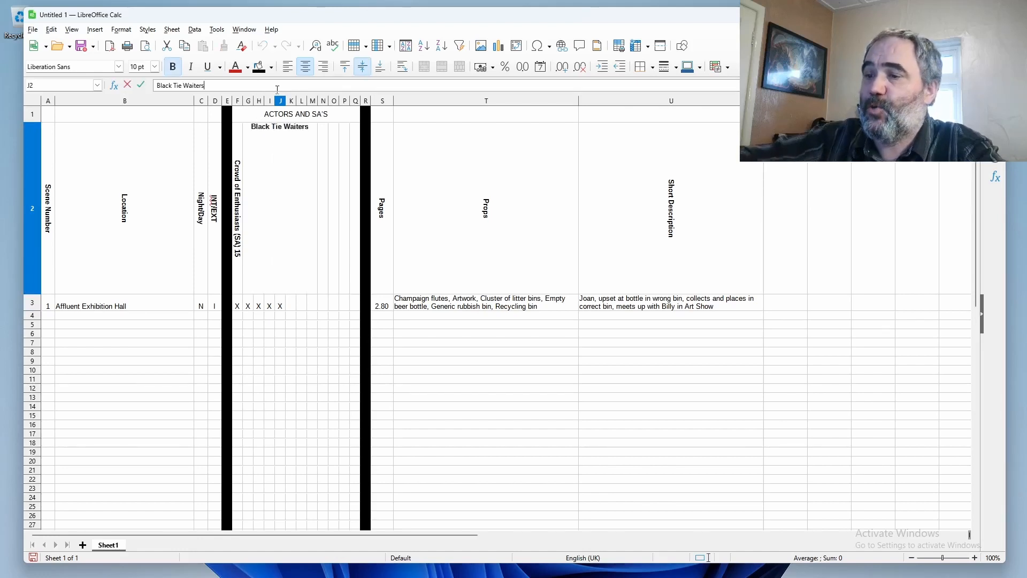
{"action": "type", "text": "(*"}
{"action": "key", "text": "BackSpace"}
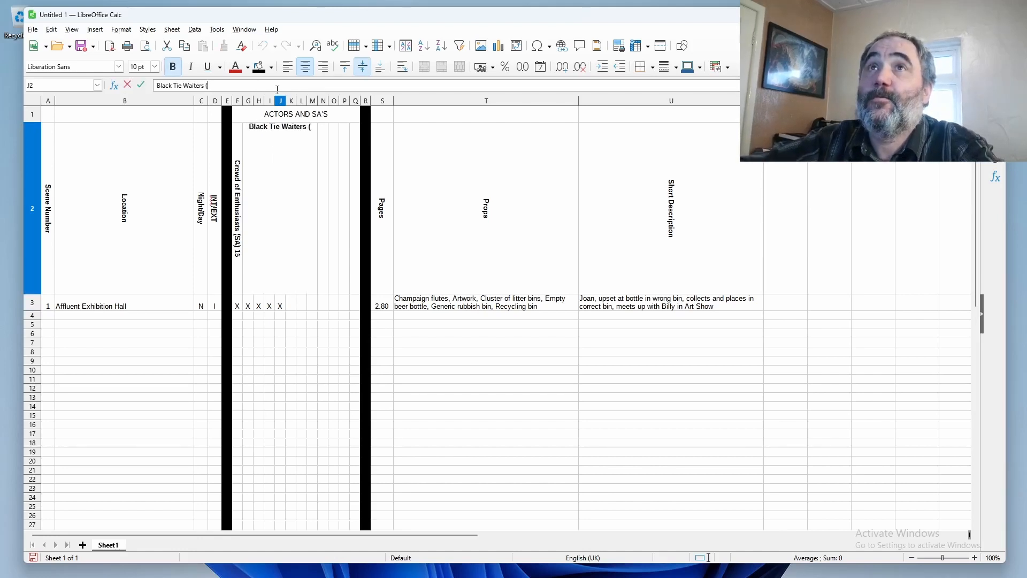
{"action": "type", "text": "SA) 2"}
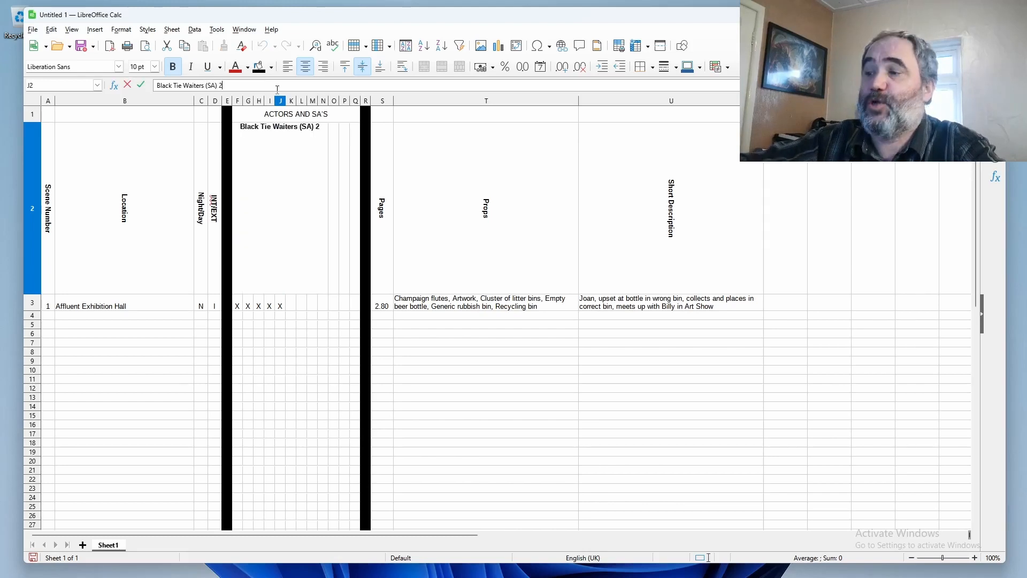
{"action": "key", "text": "Return"}
{"action": "left_click", "coordinate": [337, 342]}
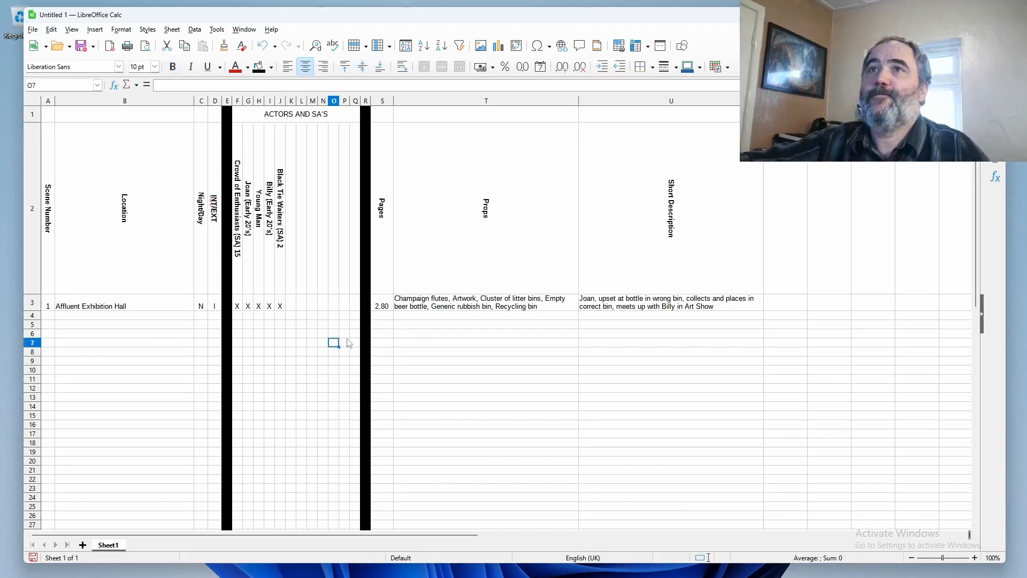
{"action": "left_click_drag", "start_coordinate": [414, 343], "coordinate": [414, 335]}
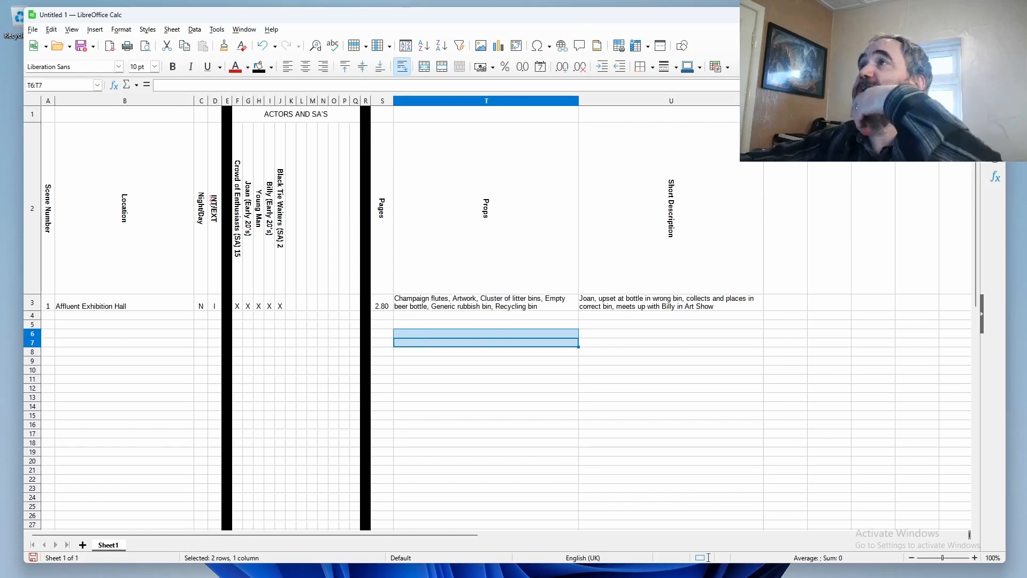
Step: Add the heading "Clothing" in cell V2 and widen column V
{"action": "left_click", "coordinate": [786, 142]}
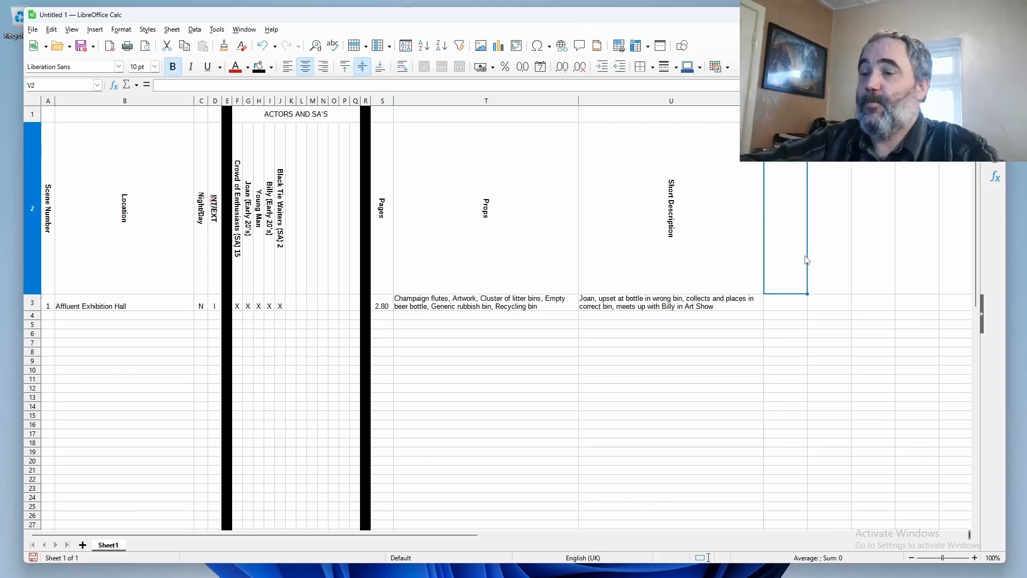
{"action": "type", "text": "Clothing"}
{"action": "key", "text": "Return"}
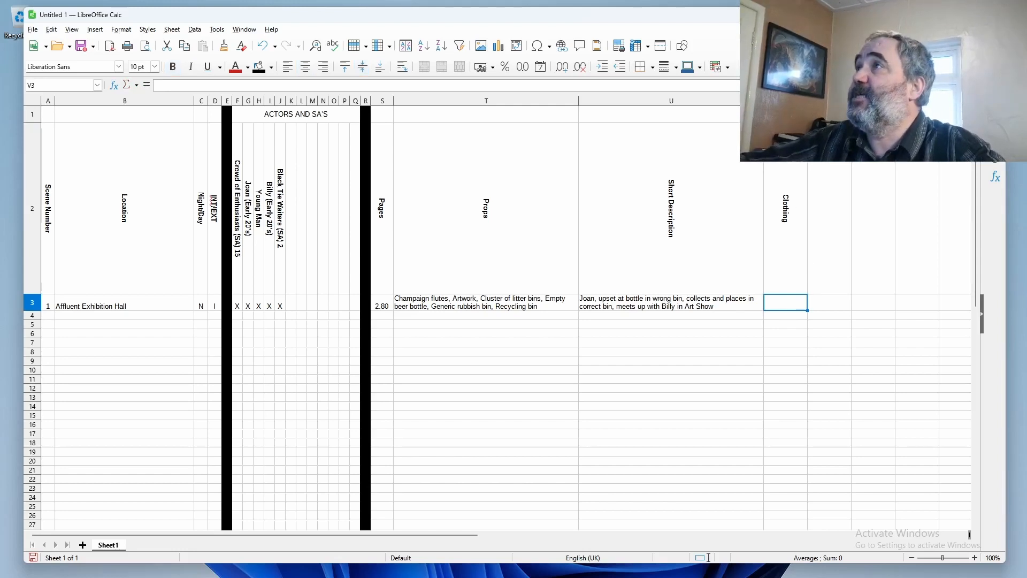
{"action": "left_click_drag", "start_coordinate": [808, 100], "coordinate": [847, 100]}
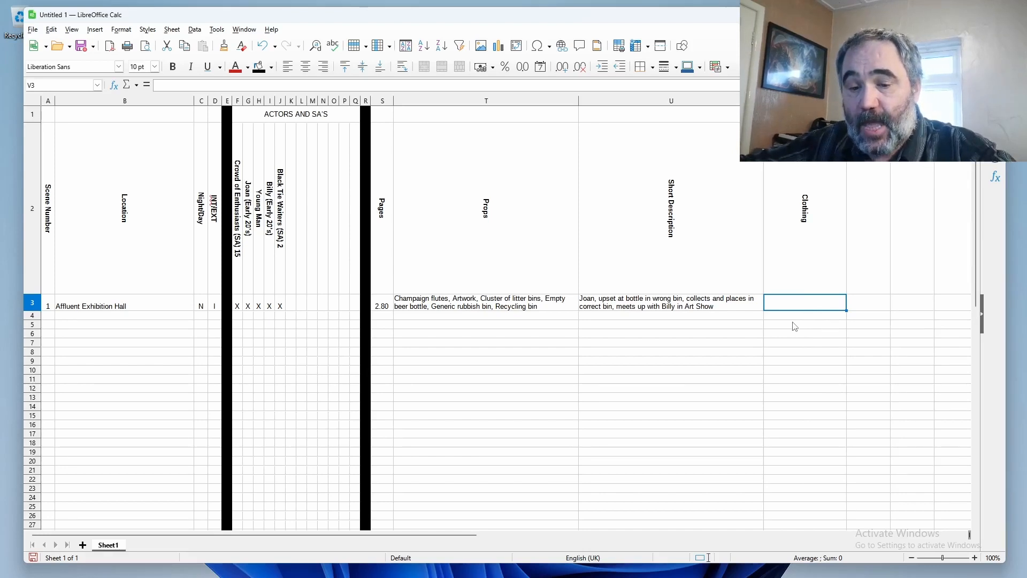
Step: Enter "Elegant Attire for Crowd, Black tie suits for Waiters," as scene 1's clothing in cell V3
{"action": "type", "text": "Elgant"}
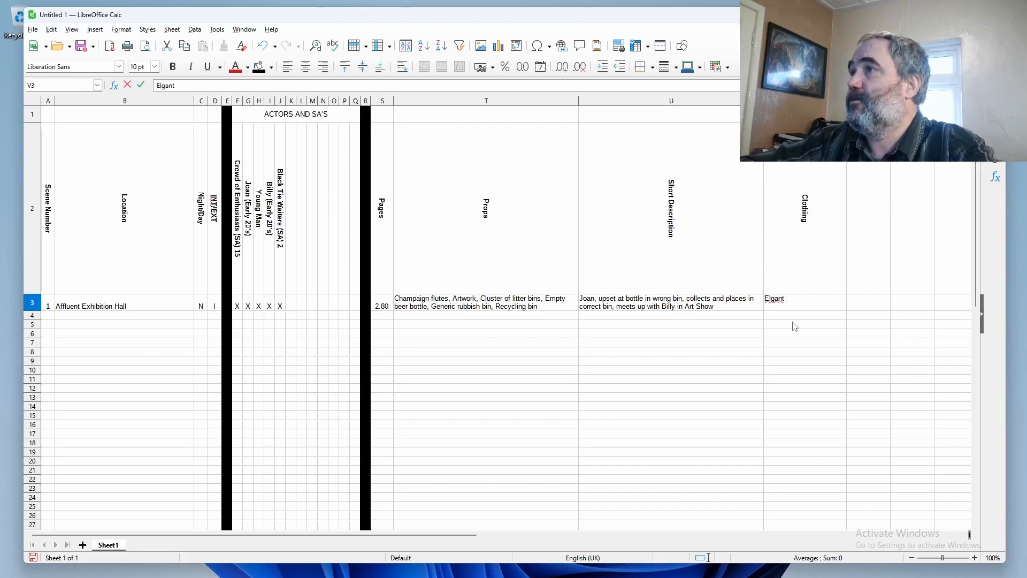
{"action": "key", "text": "BackSpace"}
{"action": "key", "text": "BackSpace"}
{"action": "key", "text": "BackSpace"}
{"action": "key", "text": "BackSpace"}
{"action": "type", "text": "leg"}
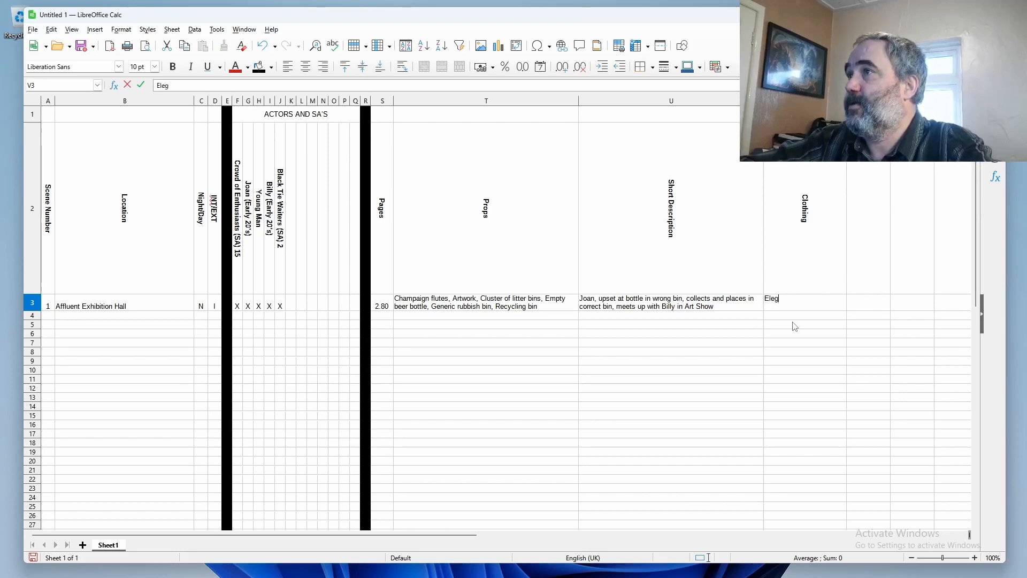
{"action": "type", "text": "ant"}
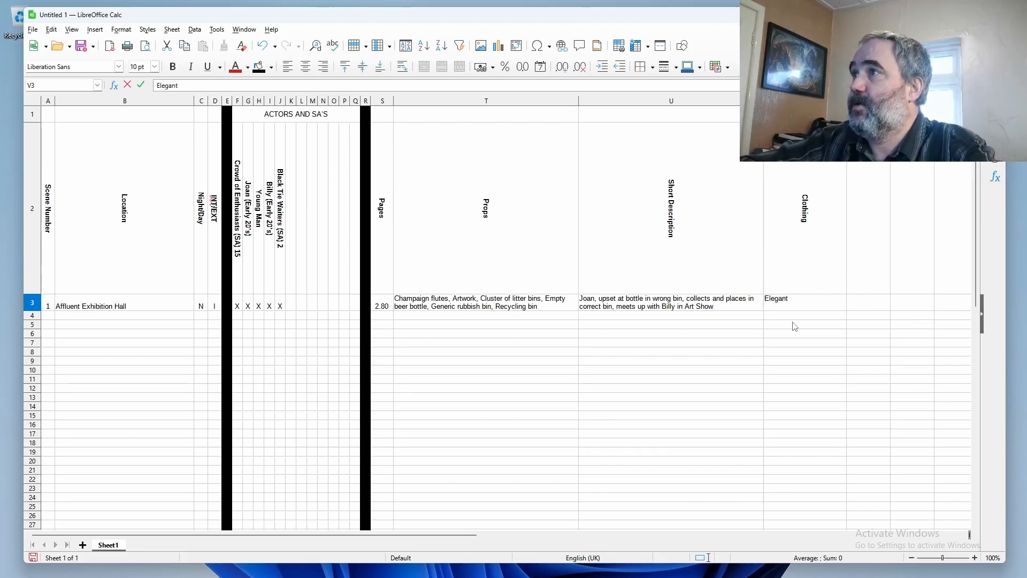
{"action": "type", "text": " Attire for"}
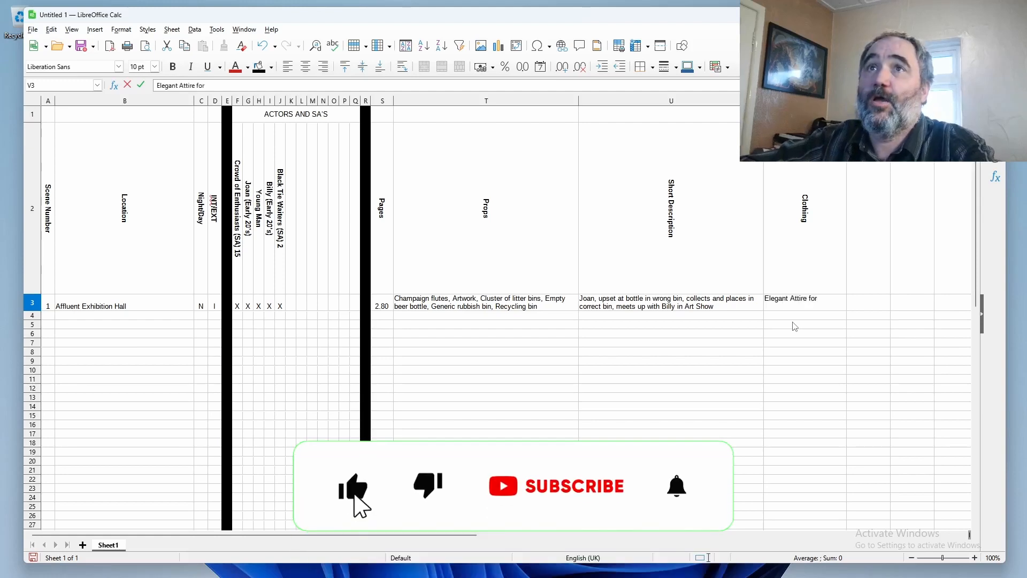
{"action": "type", "text": " Crowd, "}
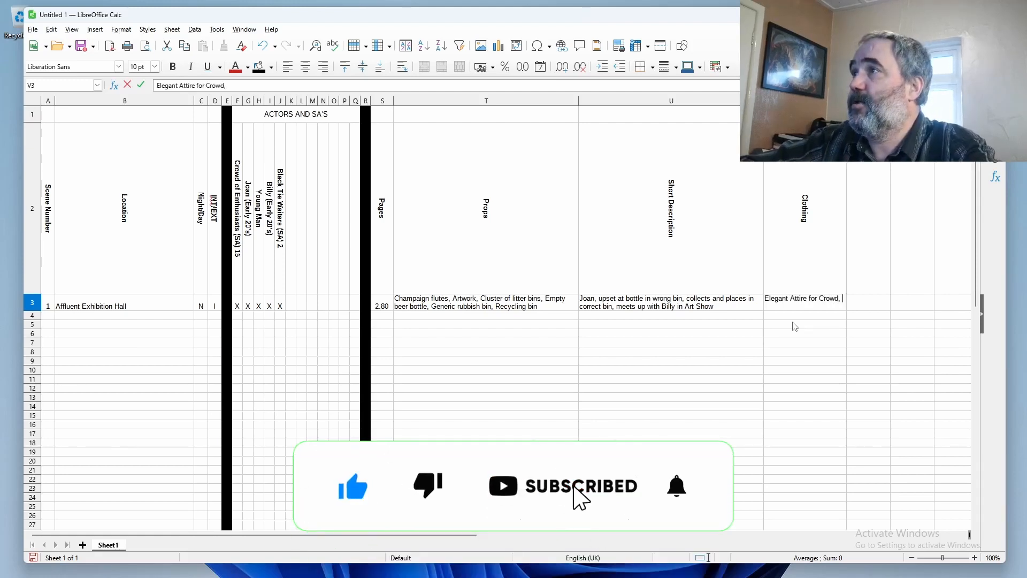
{"action": "type", "text": "Black tie s"}
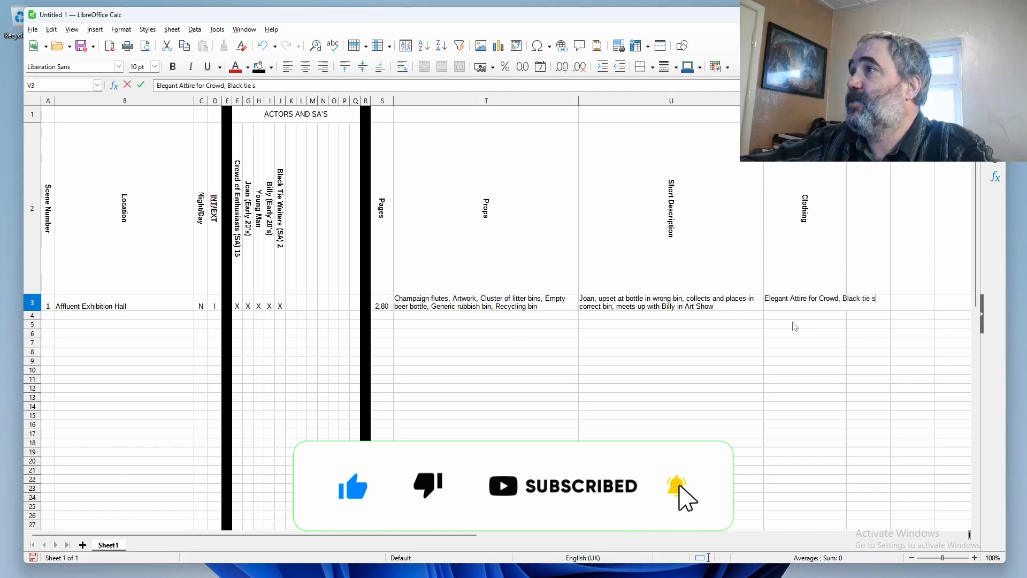
{"action": "type", "text": "uits for Waiters"}
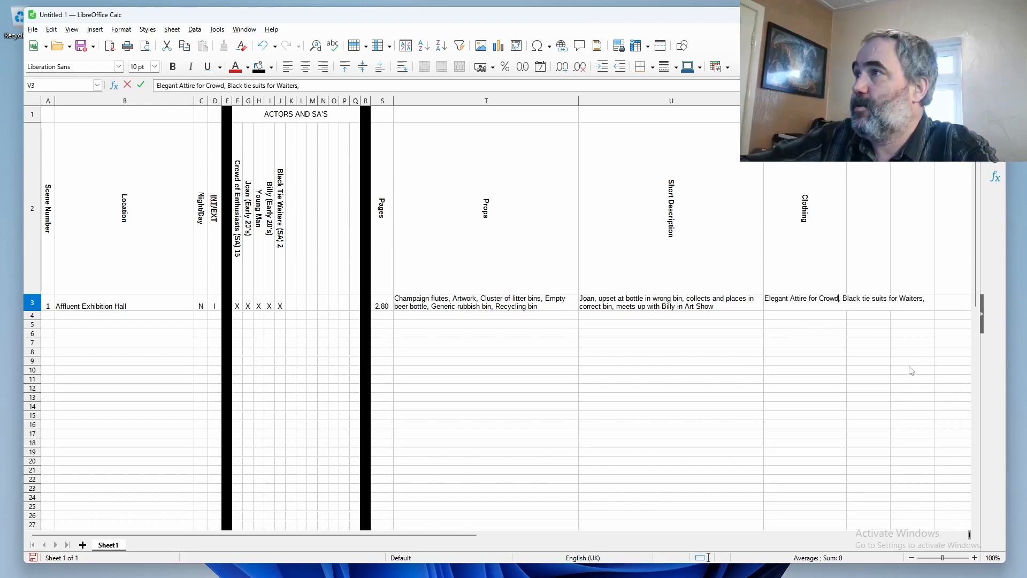
Step: Extend the elegant attire note in cell V3 after "Crowd" with ", and" plus the column G and column I characters' names joined by "and"
{"action": "type", "text": ", and Joan"}
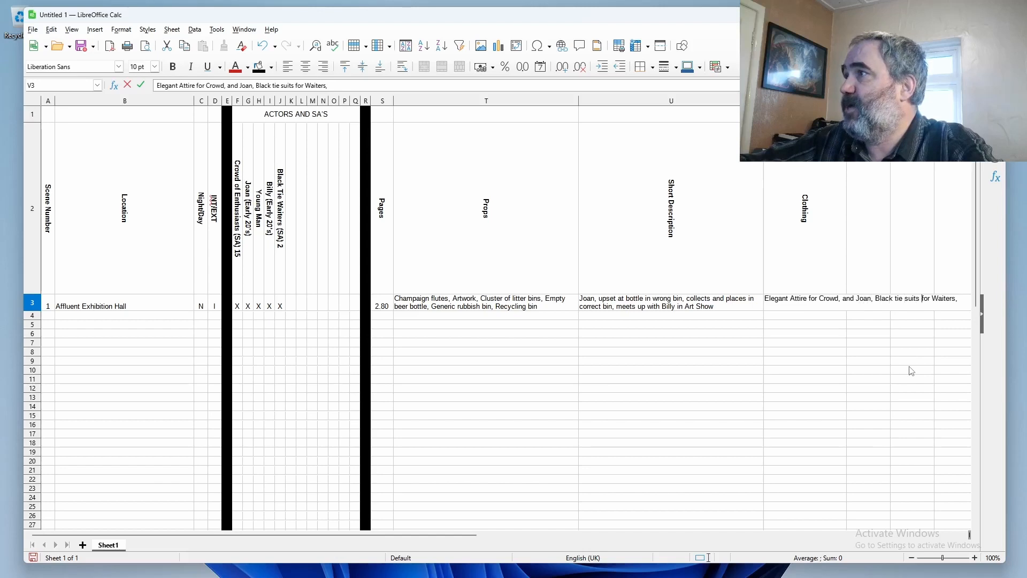
{"action": "key", "text": "Left"}
{"action": "key", "text": "Left"}
{"action": "key", "text": "Left"}
{"action": "key", "text": "Left"}
{"action": "key", "text": "Left"}
{"action": "key", "text": "Left"}
{"action": "key", "text": "Left"}
{"action": "key", "text": "Left"}
{"action": "key", "text": "Left"}
{"action": "key", "text": "Left"}
{"action": "key", "text": "Left"}
{"action": "key", "text": "Left"}
{"action": "key", "text": "Left"}
{"action": "key", "text": "Left"}
{"action": "key", "text": "Left"}
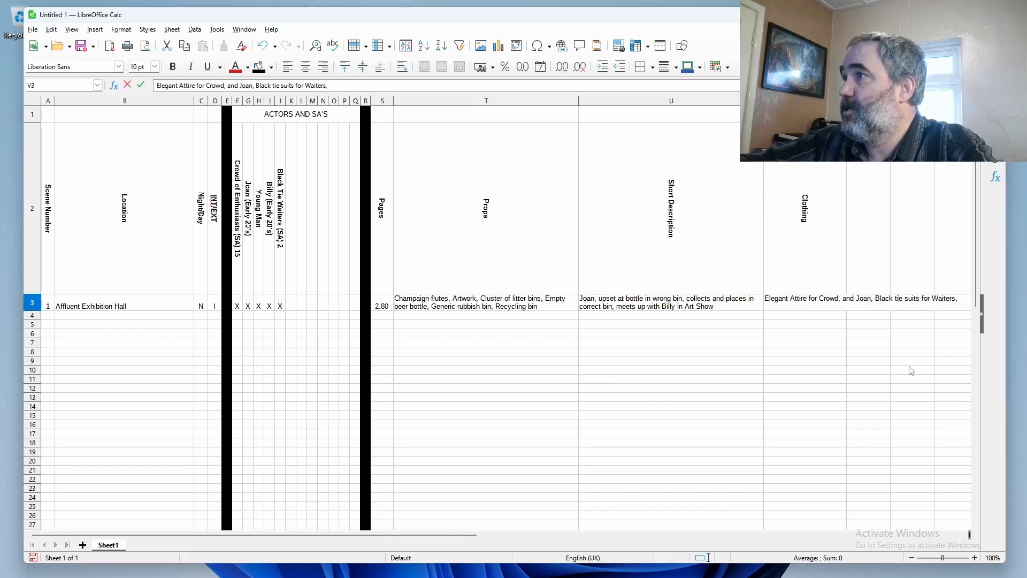
{"action": "type", "text": "and b"}
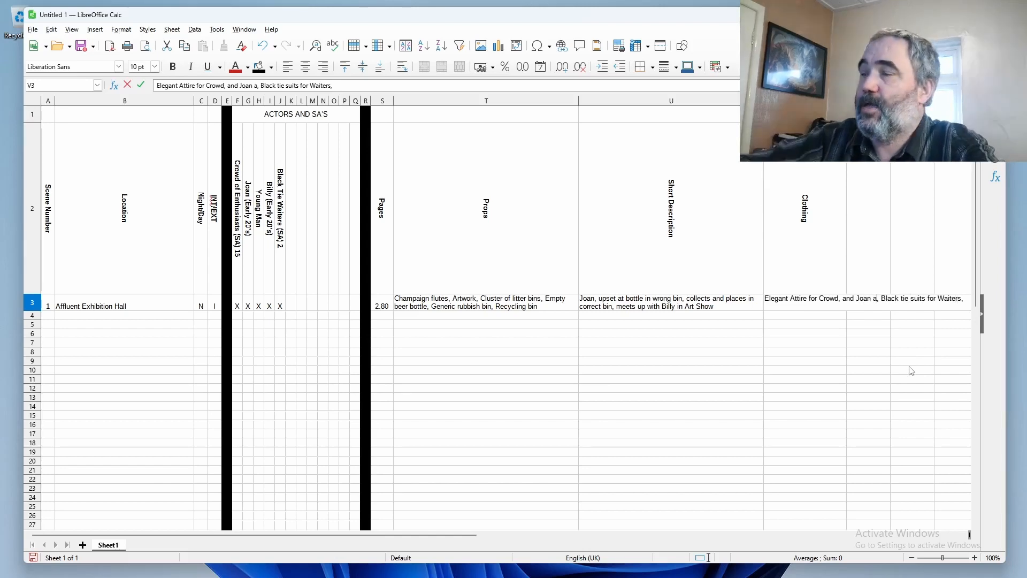
{"action": "key", "text": "BackSpace"}
{"action": "type", "text": "Billy"}
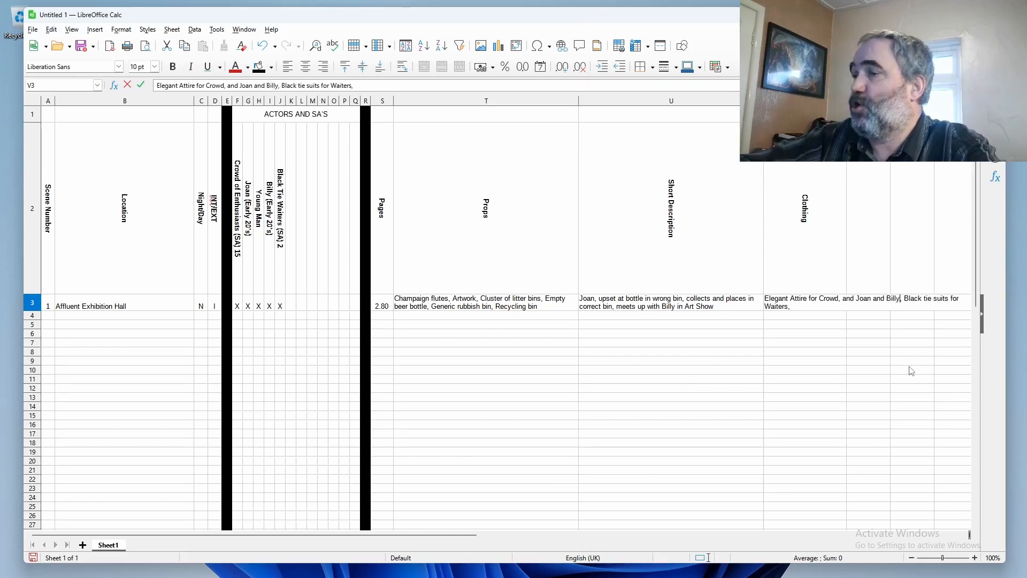
{"action": "key", "text": "Return"}
Step: Turn on automatic text wrapping for the whole Clothing column V and widen it so scene 1's entry fits on two lines
{"action": "right_click", "coordinate": [820, 100]}
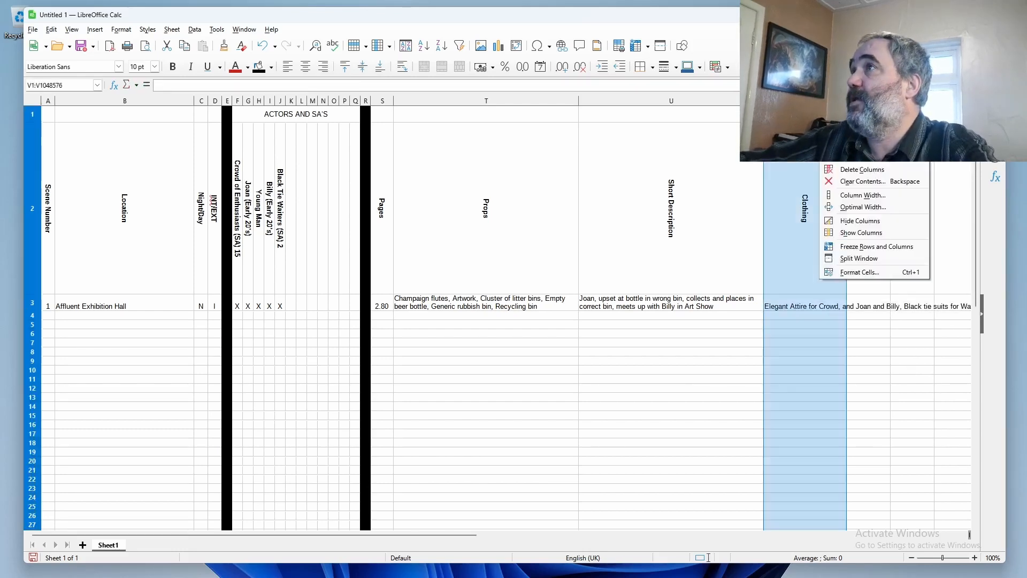
{"action": "left_click", "coordinate": [842, 276]}
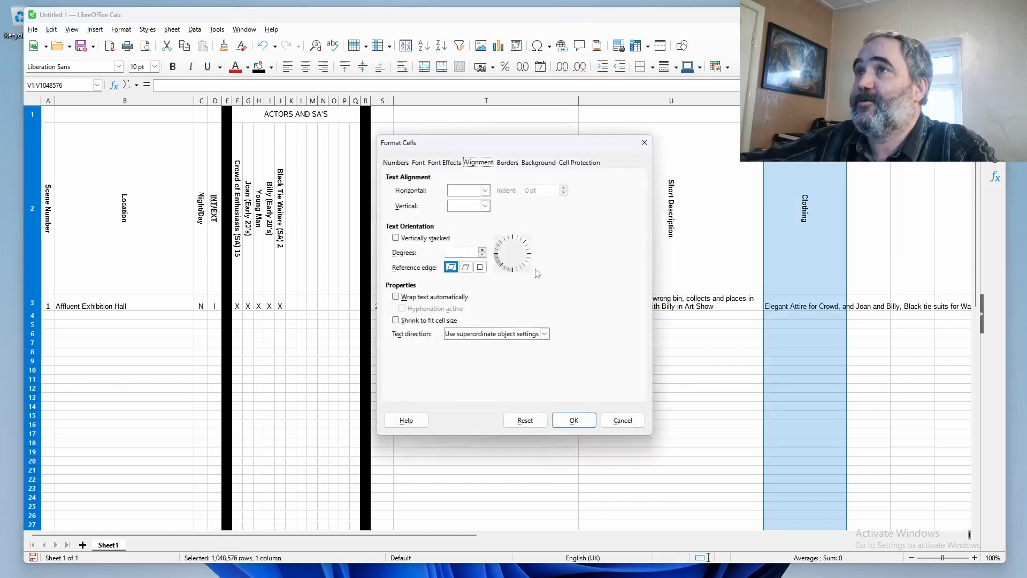
{"action": "left_click", "coordinate": [434, 297]}
{"action": "left_click", "coordinate": [574, 421]}
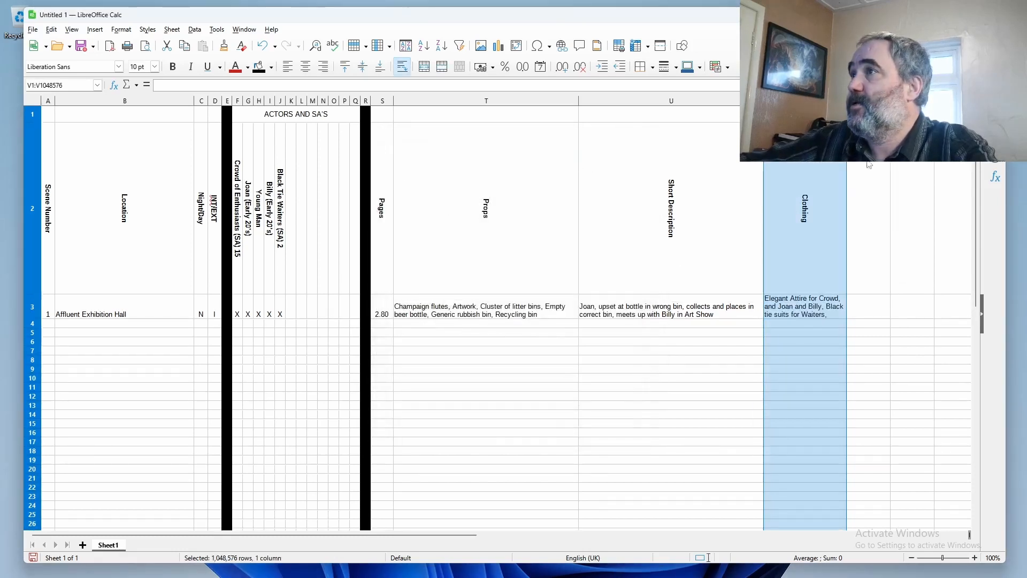
{"action": "left_click_drag", "start_coordinate": [847, 101], "coordinate": [888, 101]}
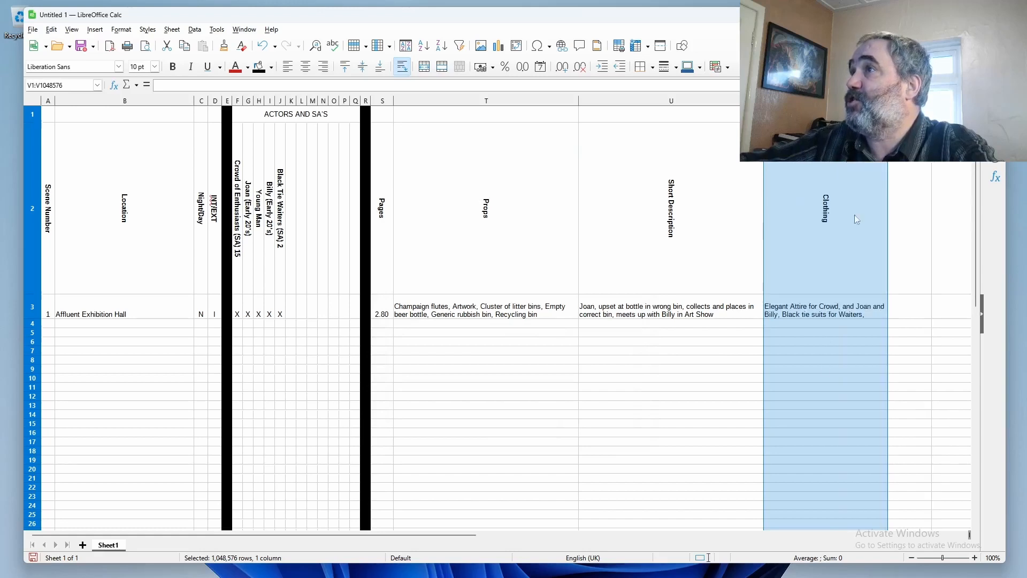
{"action": "left_click", "coordinate": [808, 370]}
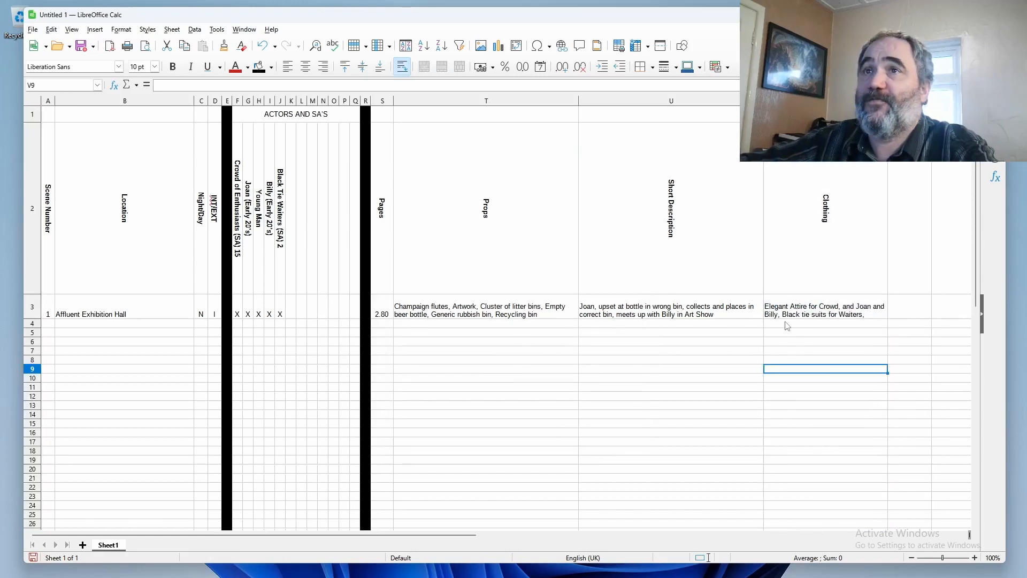
{"action": "left_click", "coordinate": [808, 308]}
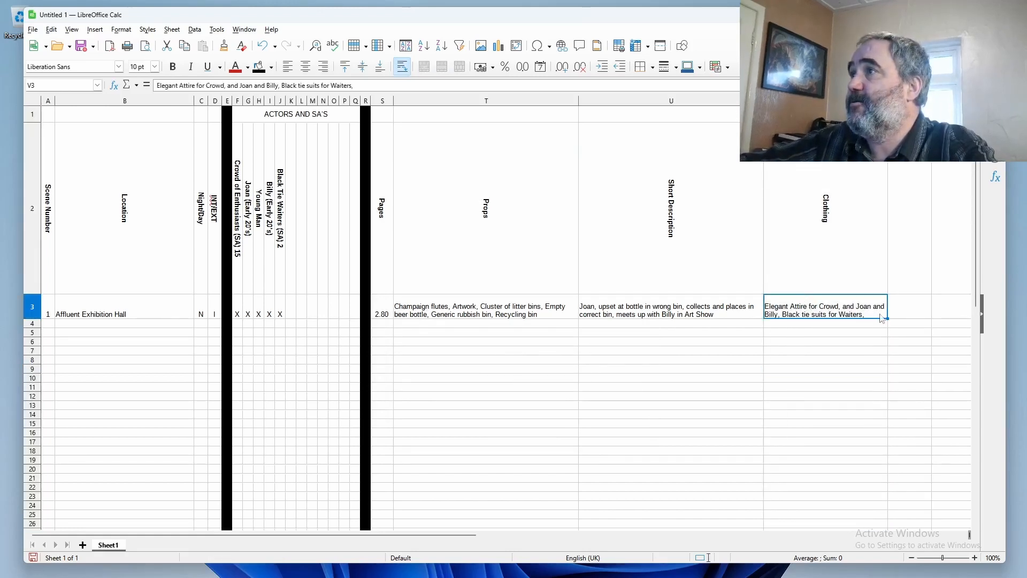
{"action": "left_click", "coordinate": [842, 360]}
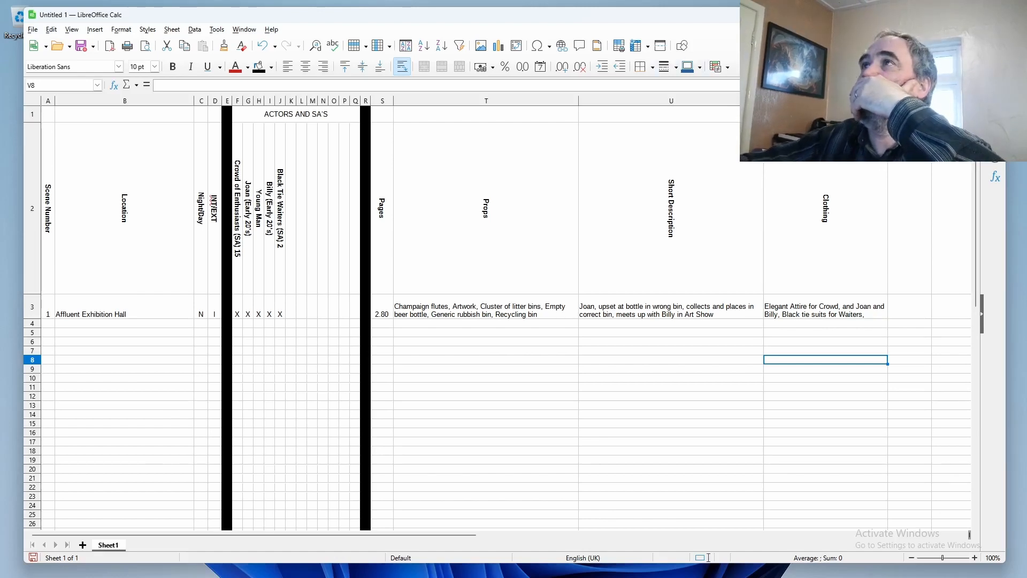
Step: Make the spreadsheet window narrower and shift it slightly on the desktop
{"action": "left_click_drag", "start_coordinate": [970, 534], "coordinate": [926, 534]}
{"action": "left_click_drag", "start_coordinate": [803, 15], "coordinate": [810, 11]}
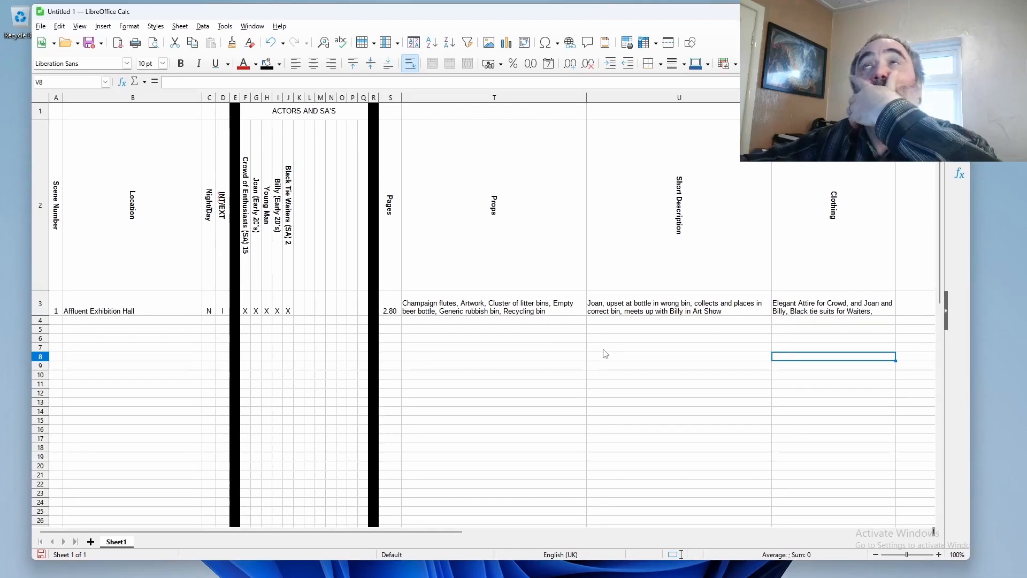
Step: Start row 4 with scene number 2, location "Public Toilets", N for night and I for interior
{"action": "left_click", "coordinate": [59, 321]}
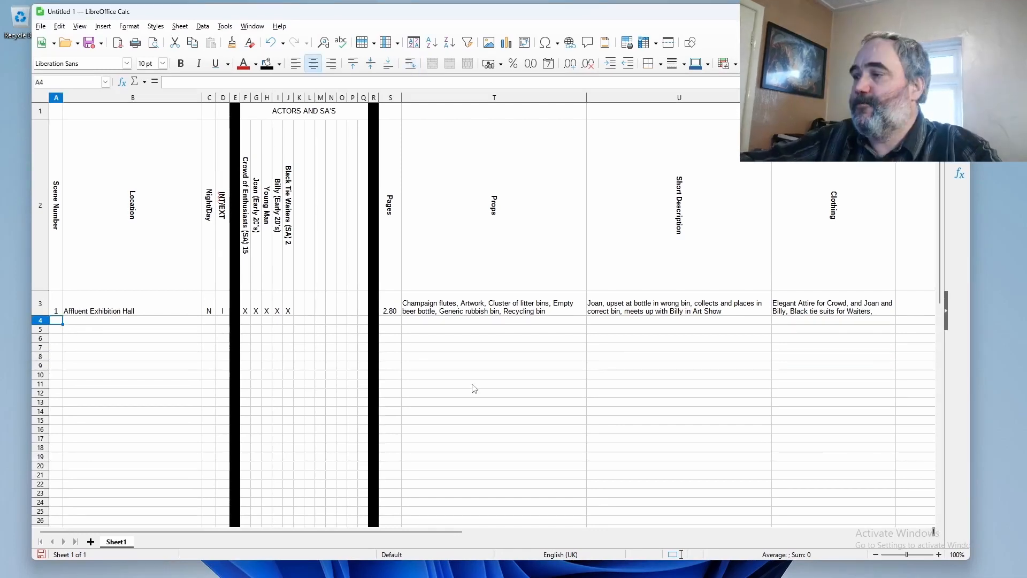
{"action": "type", "text": "2"}
{"action": "key", "text": "Tab"}
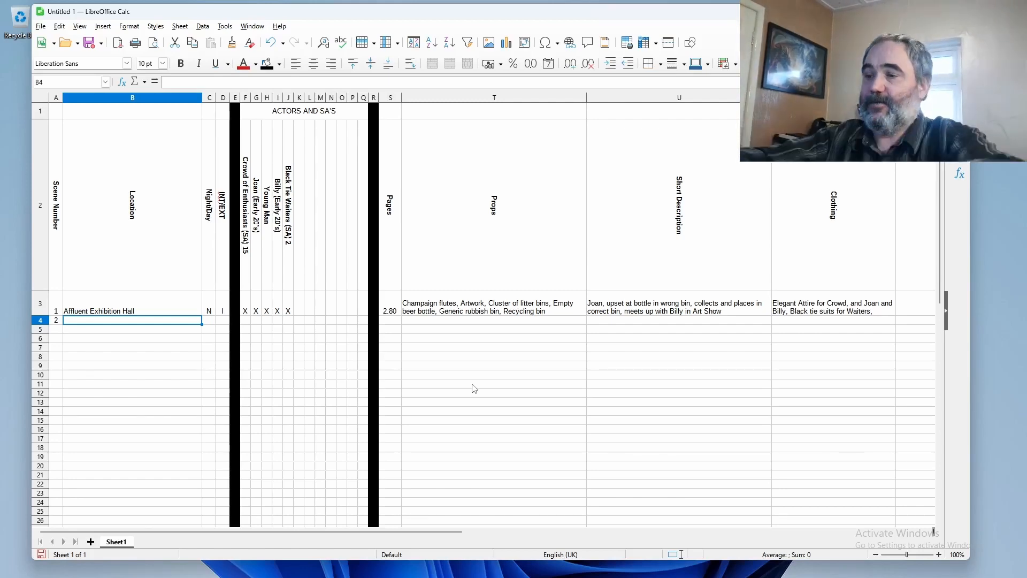
{"action": "type", "text": "Public Toilets"}
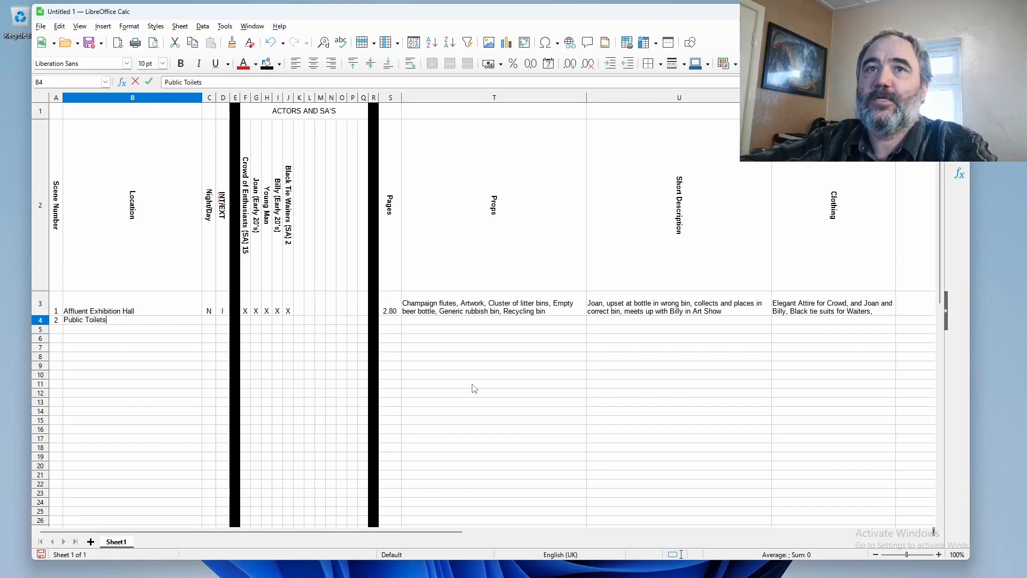
{"action": "key", "text": "Tab"}
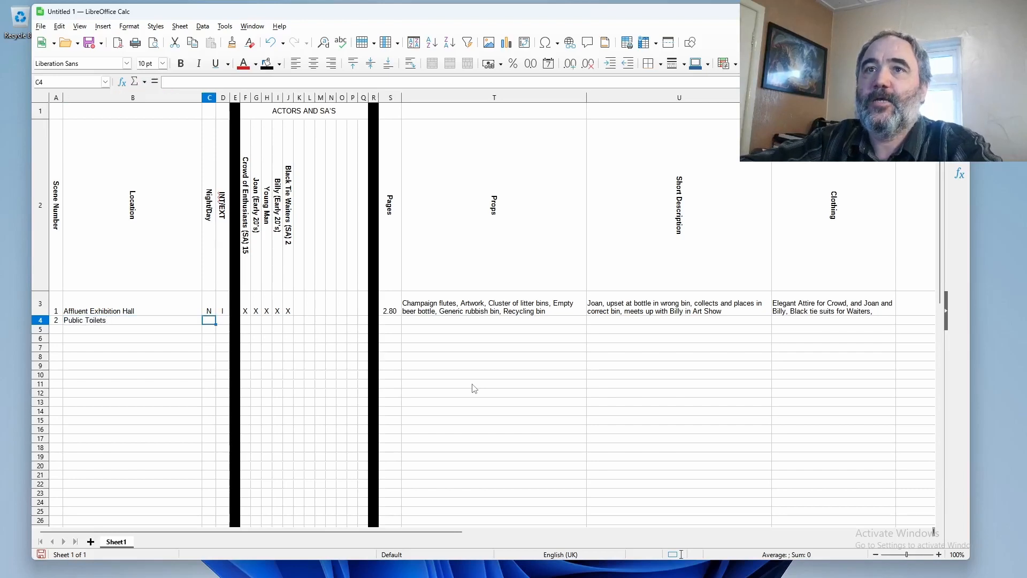
{"action": "type", "text": "N"}
{"action": "key", "text": "Tab"}
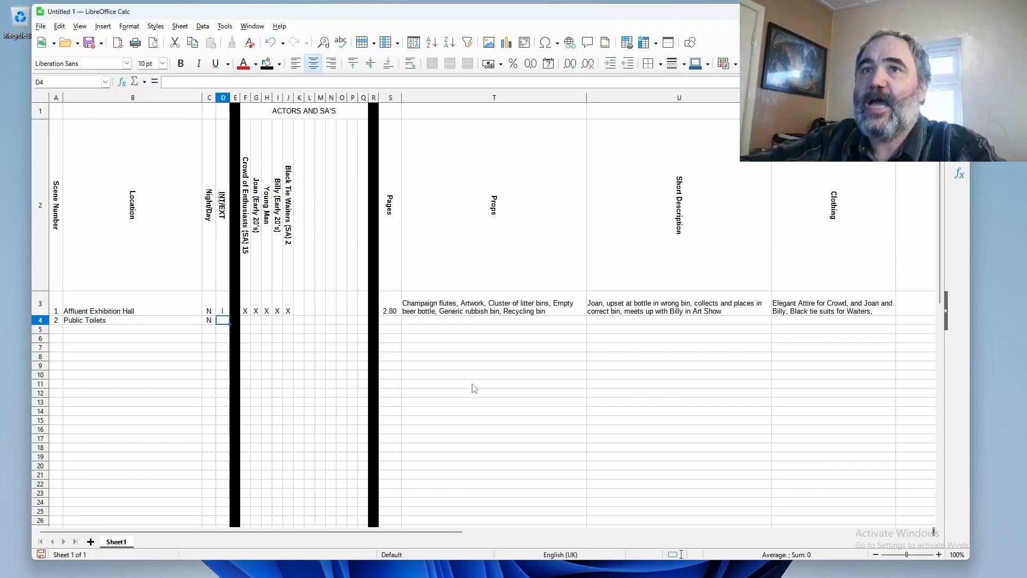
{"action": "type", "text": "I"}
{"action": "key", "text": "Tab"}
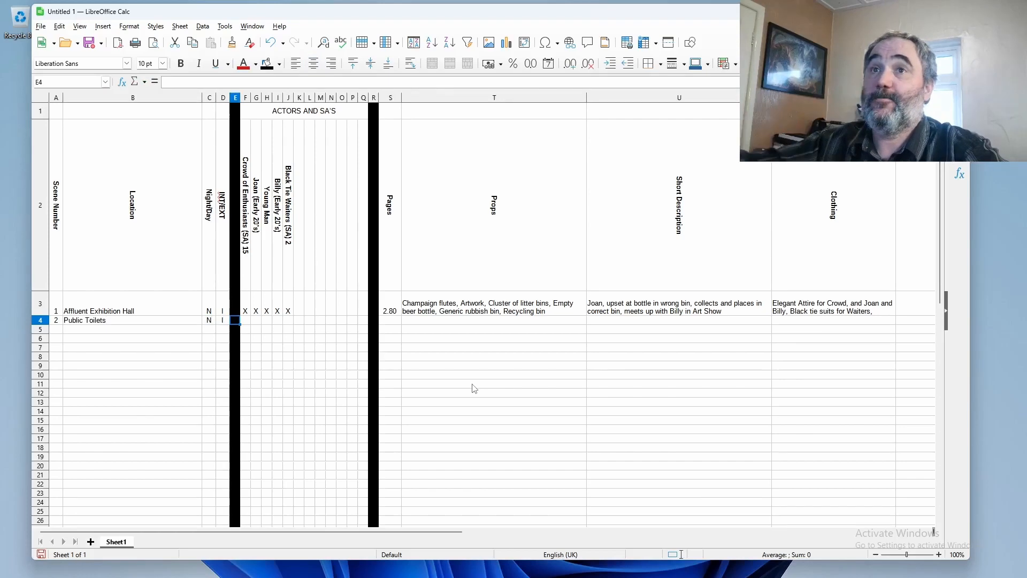
Step: Mark scene 2 with a capital X for the column G and column I characters in cells G4 and I4
{"action": "key", "text": "Tab"}
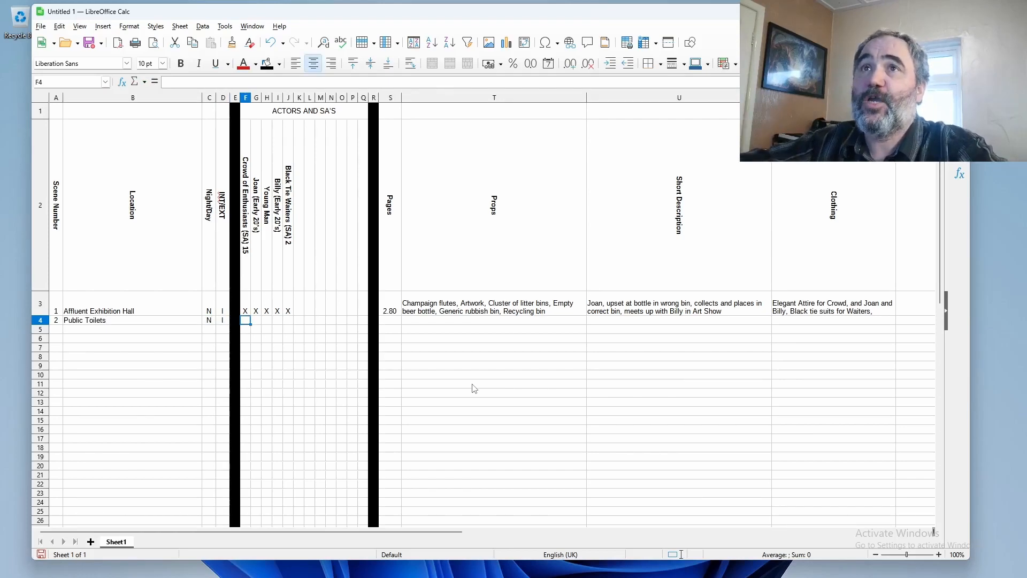
{"action": "key", "text": "Tab"}
{"action": "type", "text": "x"}
{"action": "key", "text": "BackSpace"}
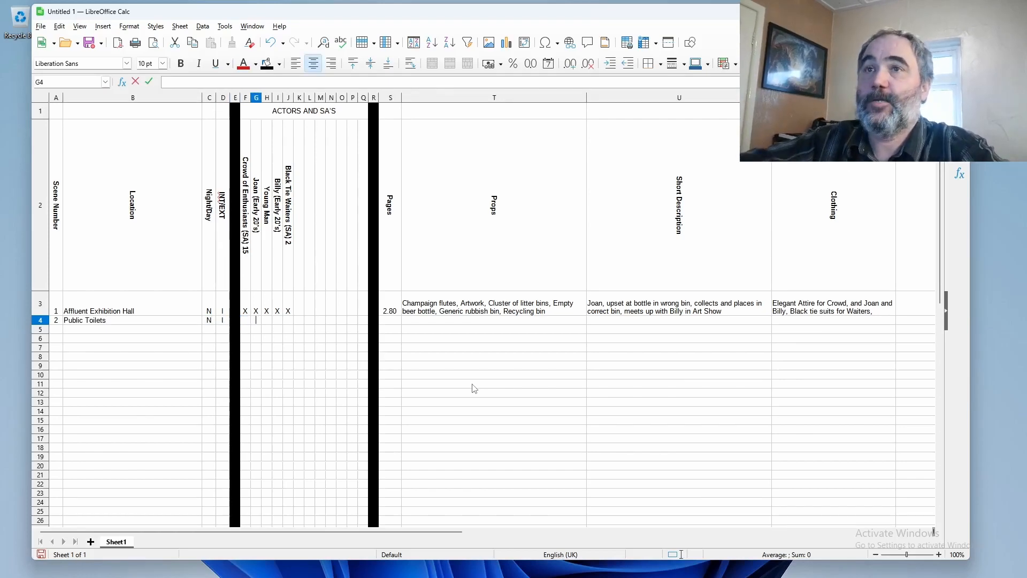
{"action": "type", "text": "X"}
{"action": "key", "text": "Tab"}
{"action": "key", "text": "Tab"}
{"action": "type", "text": "X"}
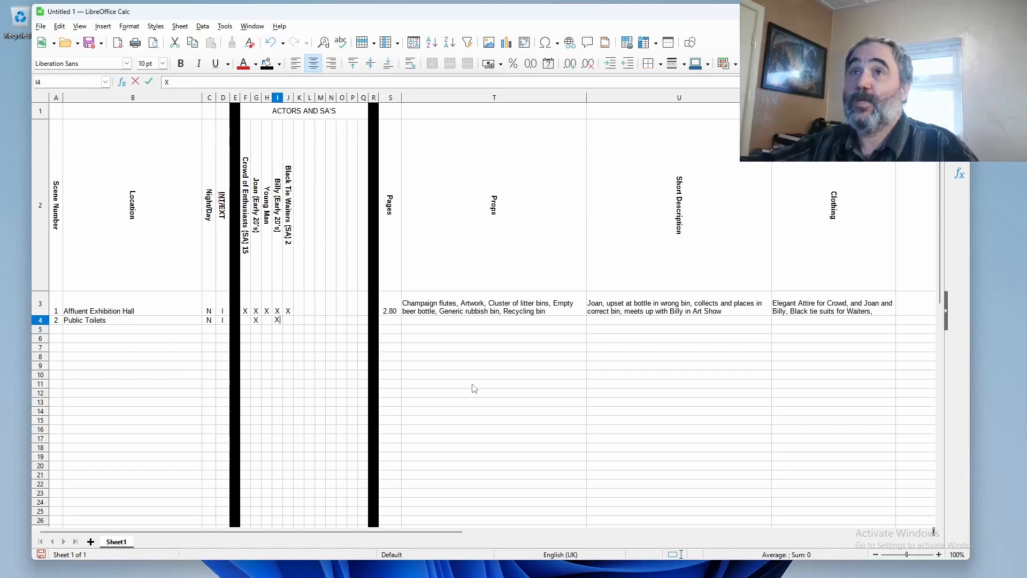
Step: Enter a page count of 2.00 for scene 2 in cell S4
{"action": "left_click", "coordinate": [397, 320]}
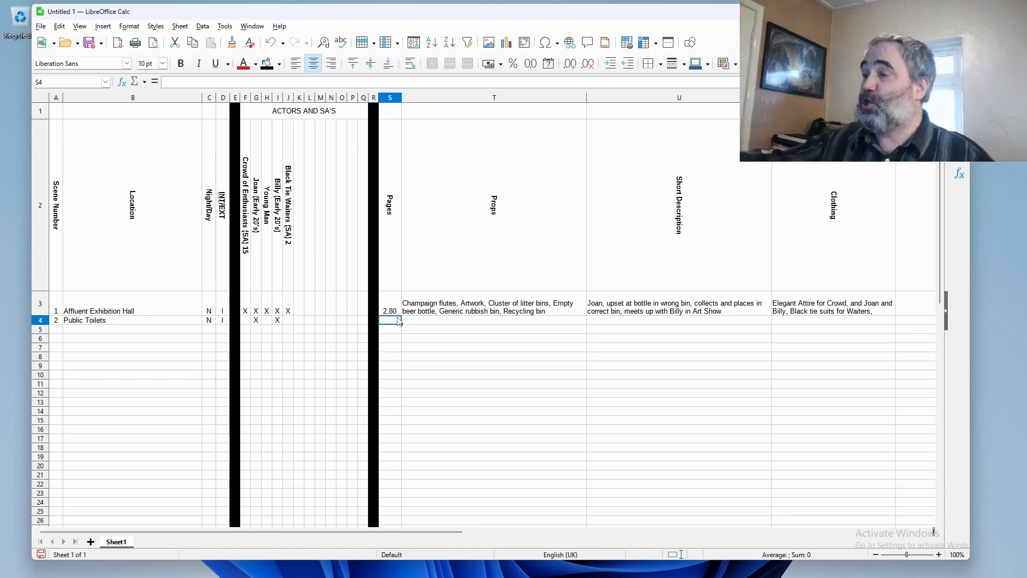
{"action": "type", "text": "2.00"}
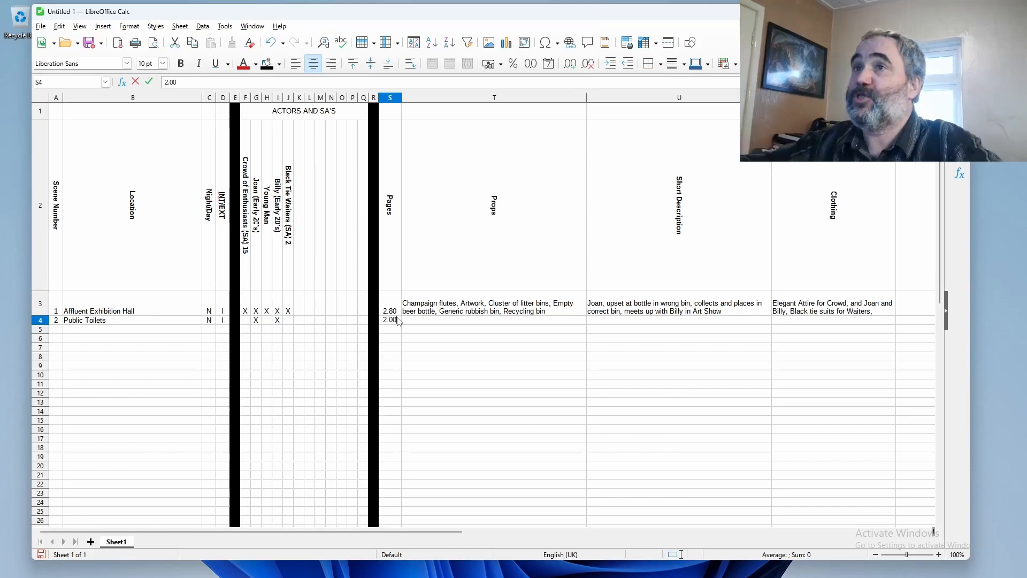
{"action": "key", "text": "Tab"}
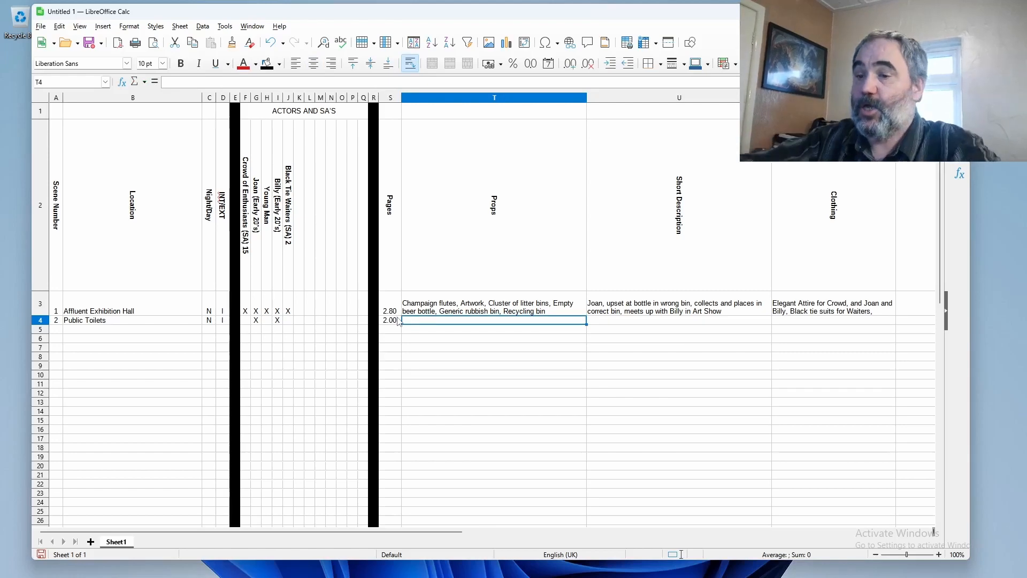
{"action": "type", "text": "gLASS"}
{"action": "key", "text": "BackSpace"}
{"action": "key", "text": "BackSpace"}
{"action": "key", "text": "BackSpace"}
{"action": "key", "text": "BackSpace"}
{"action": "key", "text": "BackSpace"}
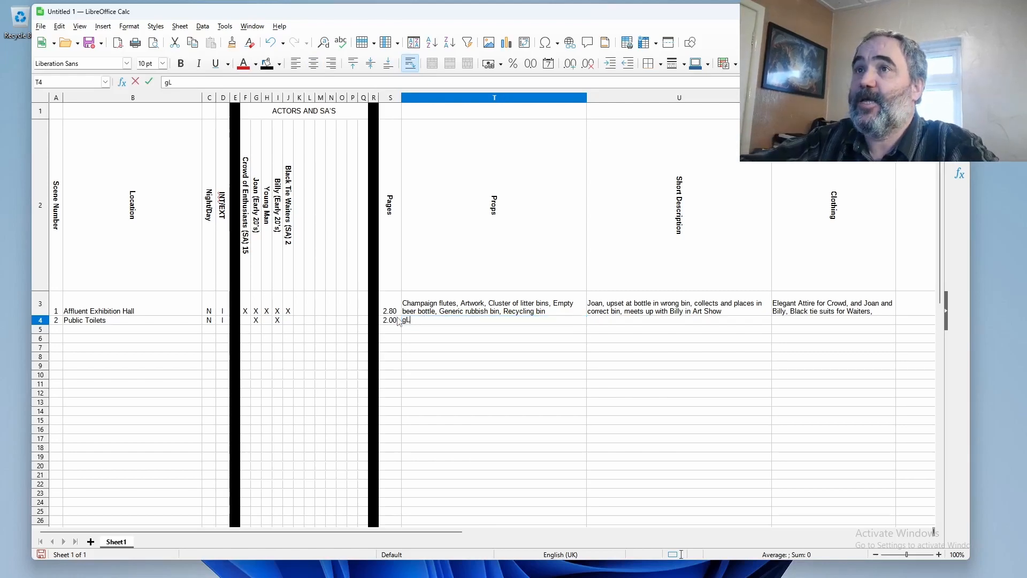
Step: Begin the scene 2 props in cell T4 with "Champaign Flutes, Shimmering Star Shapped pendant necklace, "
{"action": "type", "text": "Chamn"}
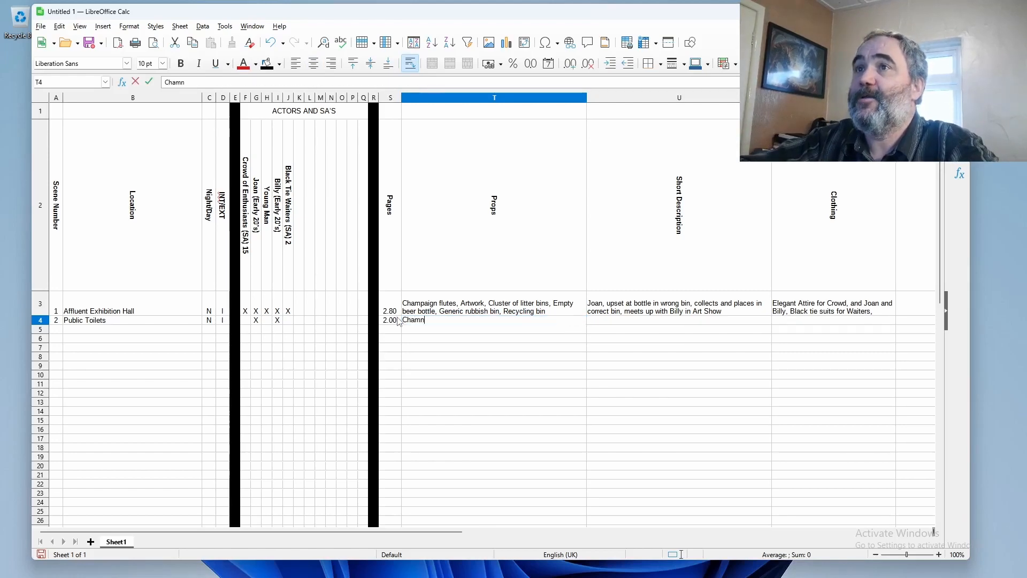
{"action": "type", "text": "ppaign Flutes"}
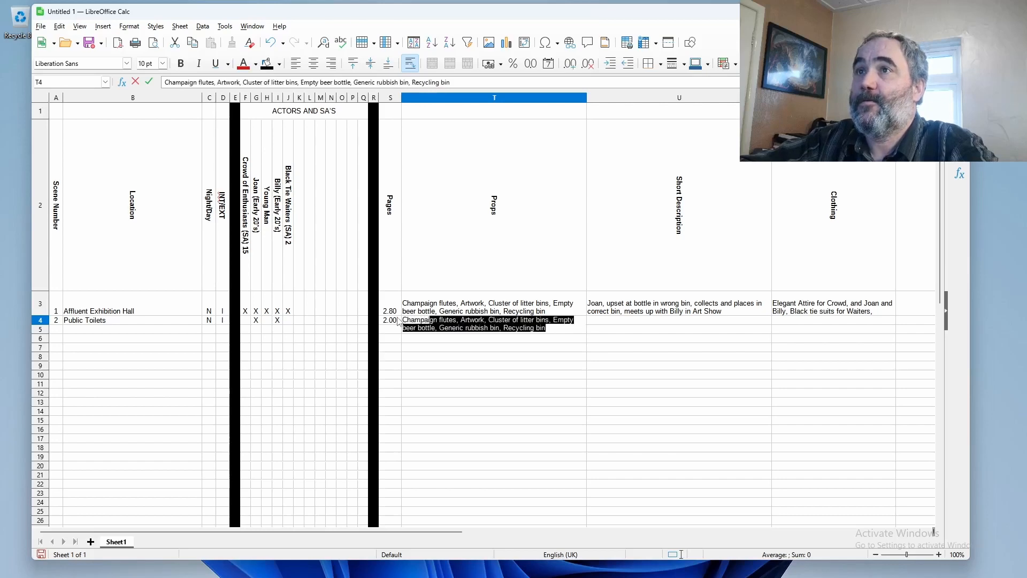
{"action": "type", "text": ", "}
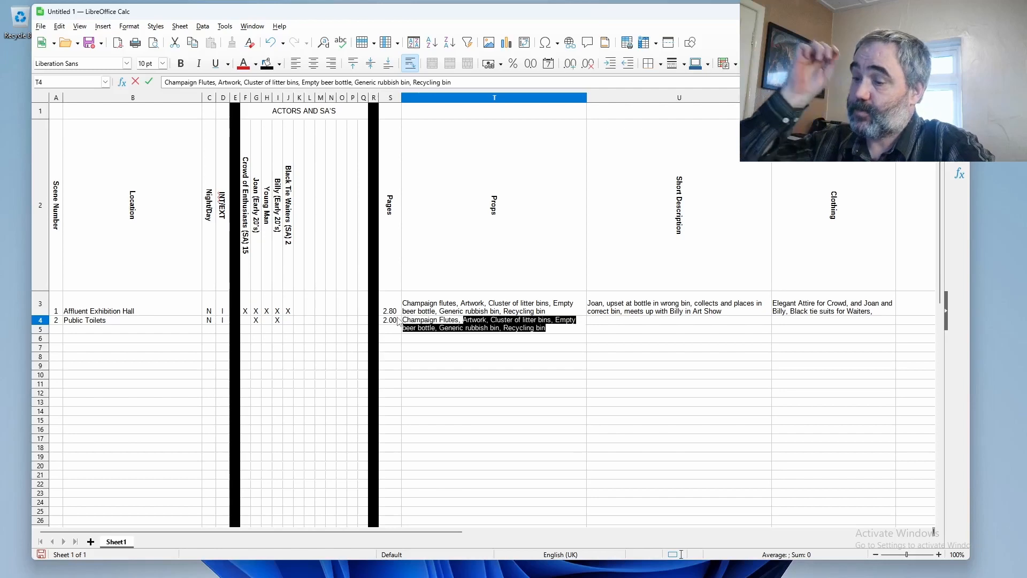
{"action": "type", "text": "Shimmering"}
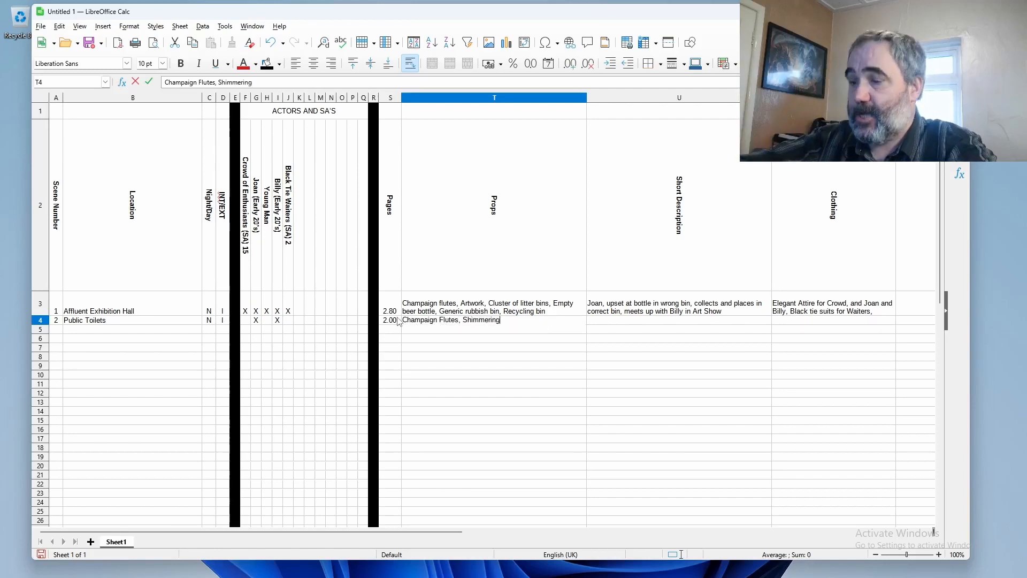
{"action": "type", "text": " N"}
{"action": "key", "text": "BackSpace"}
{"action": "type", "text": "St"}
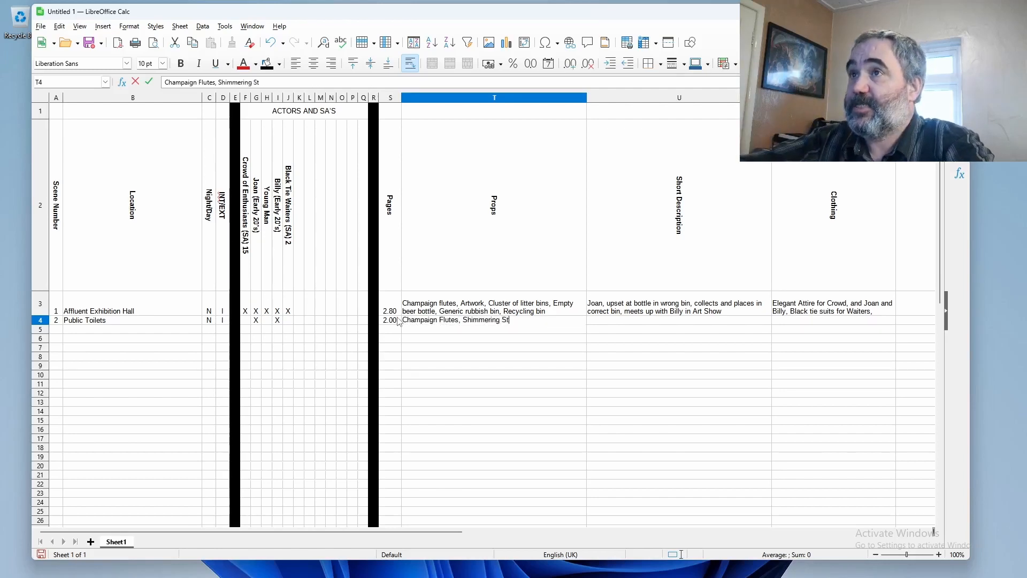
{"action": "type", "text": "ar Shapped pe"}
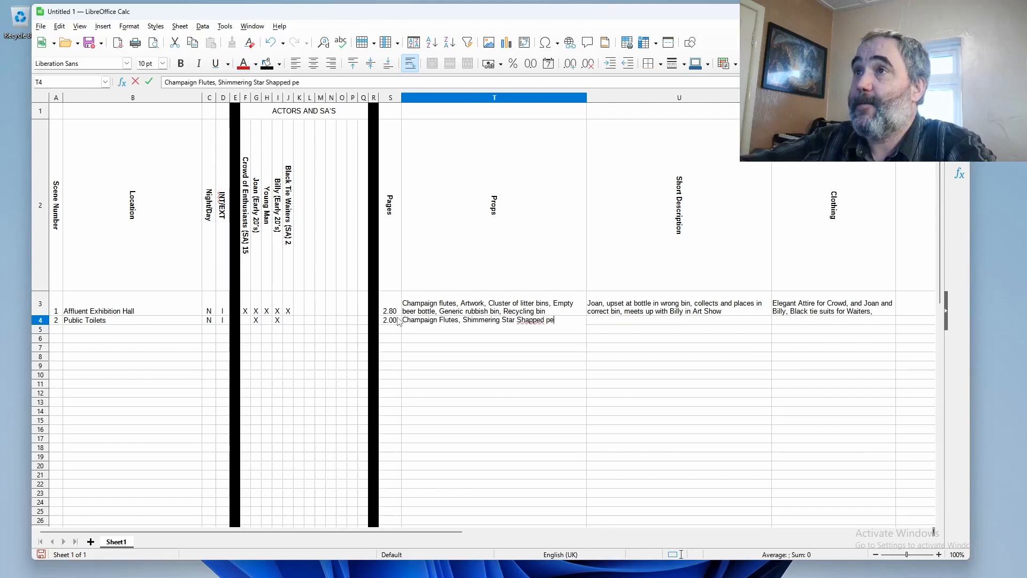
{"action": "type", "text": "ndant ne"}
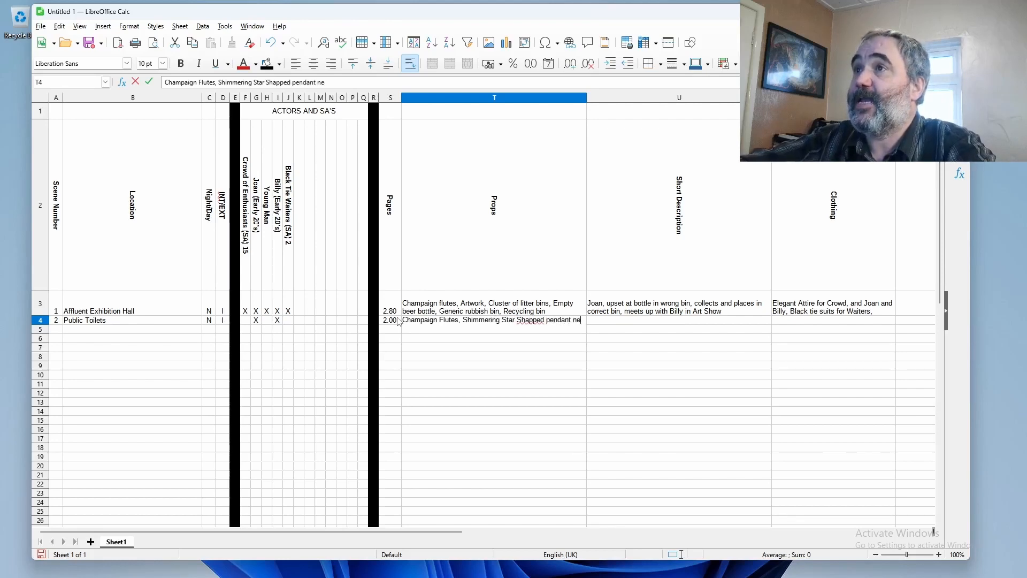
{"action": "type", "text": "cklace, "}
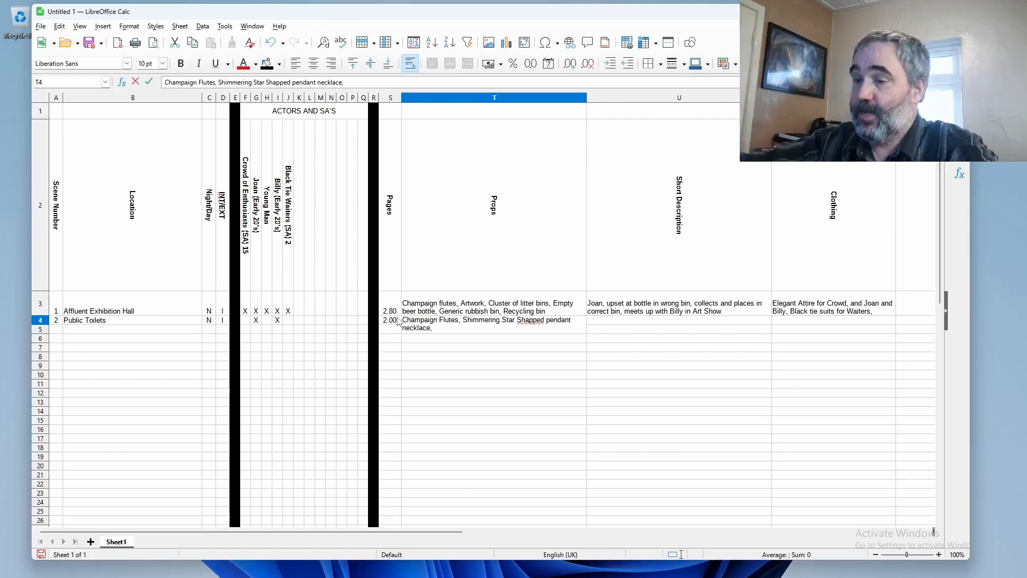
Step: Complete the scene 2 props with "Small bag of cocain (powder)" and the column I character's car keys
{"action": "type", "text": "Small bag of cocain ("}
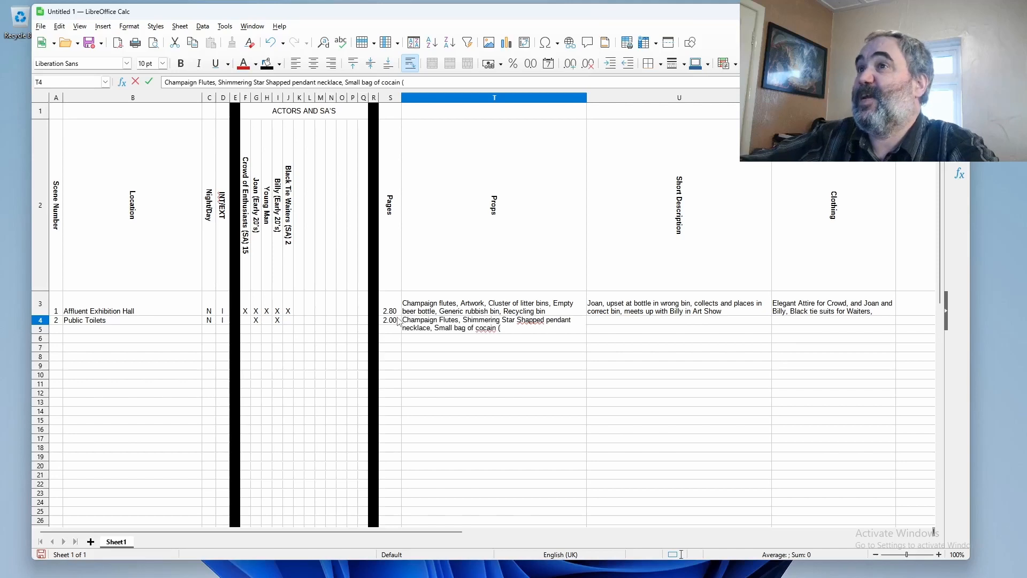
{"action": "type", "text": "powder)"}
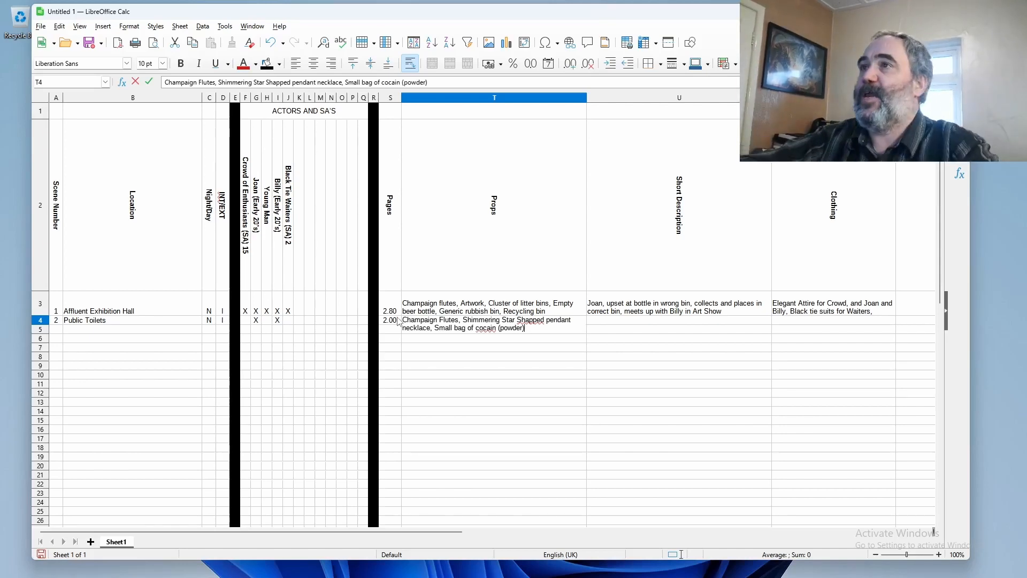
{"action": "type", "text": ", Bill"}
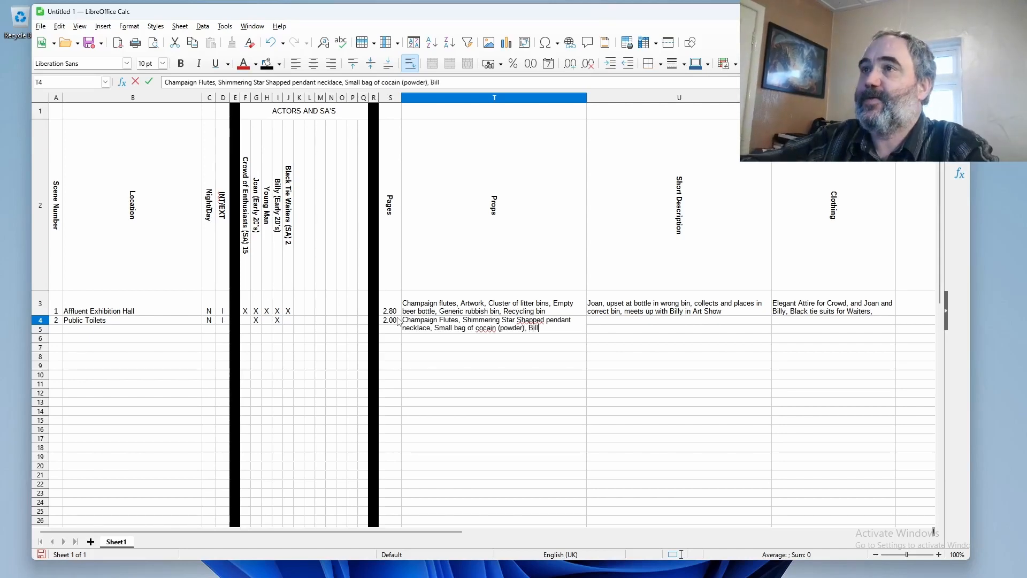
{"action": "type", "text": "ies car keys"}
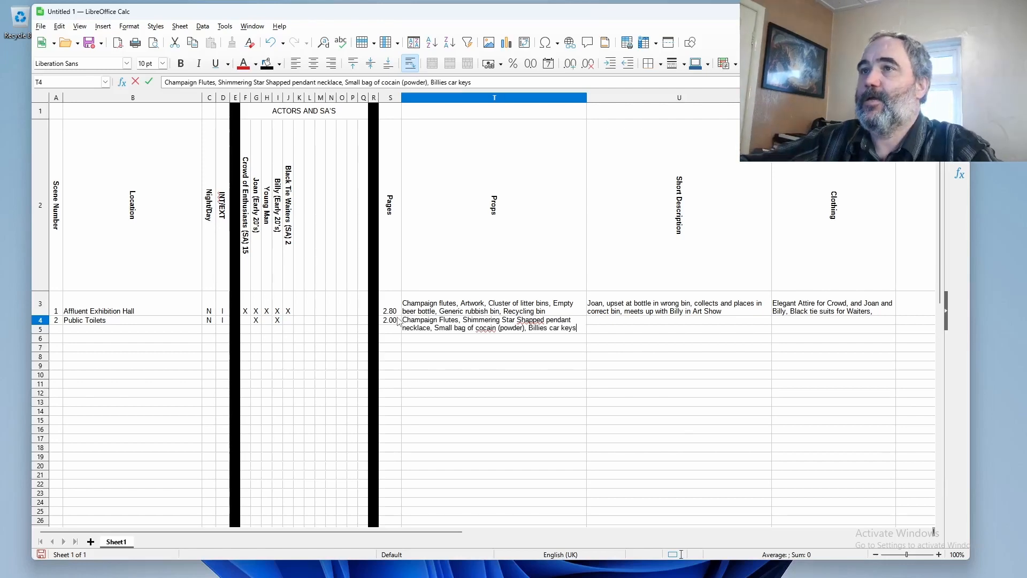
{"action": "key", "text": "Return"}
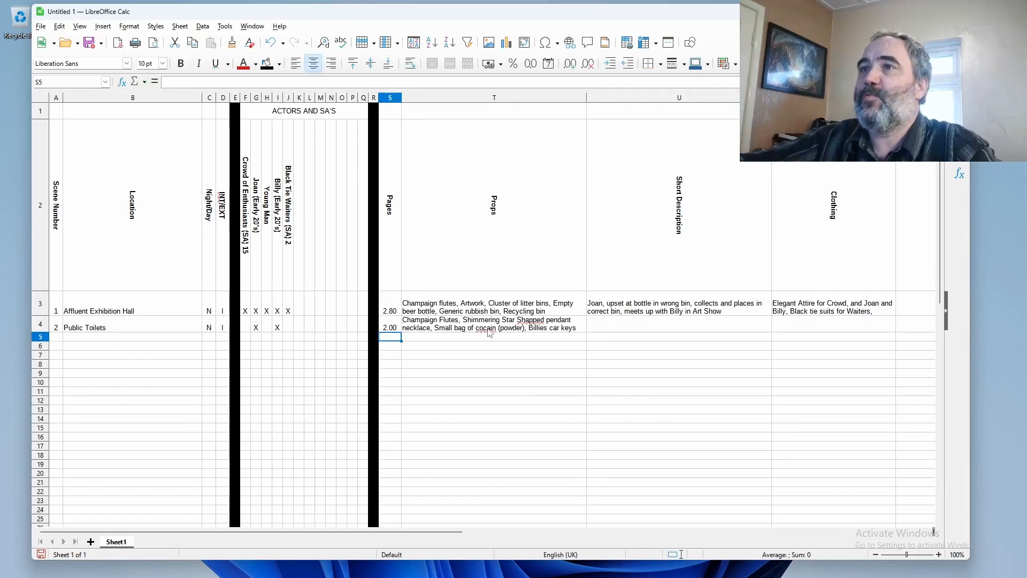
Step: Correct the misspelled "cocain" in props cell T4 to "cocaine"
{"action": "left_click", "coordinate": [486, 329]}
{"action": "double_click", "coordinate": [487, 331]}
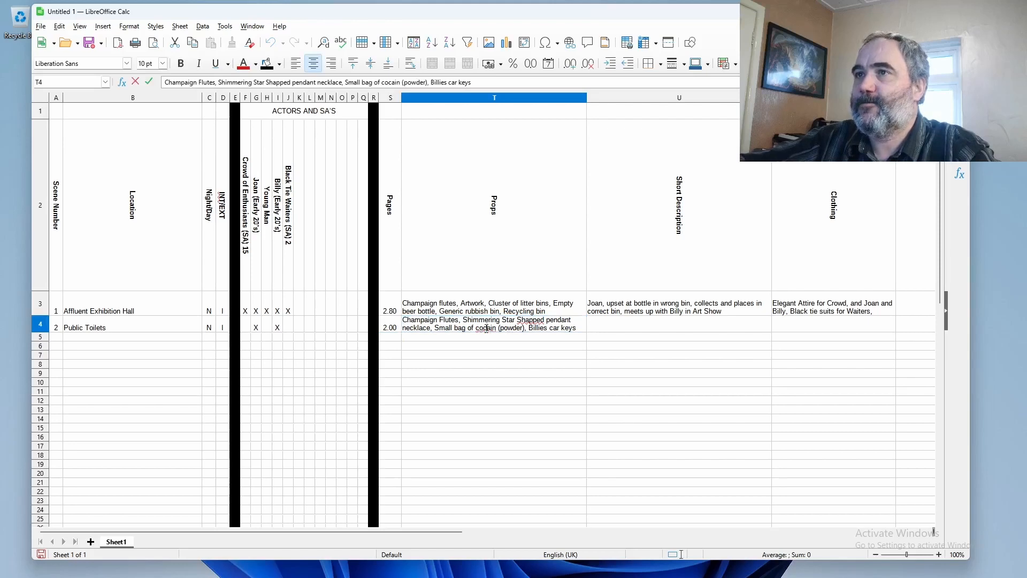
{"action": "right_click", "coordinate": [487, 329]}
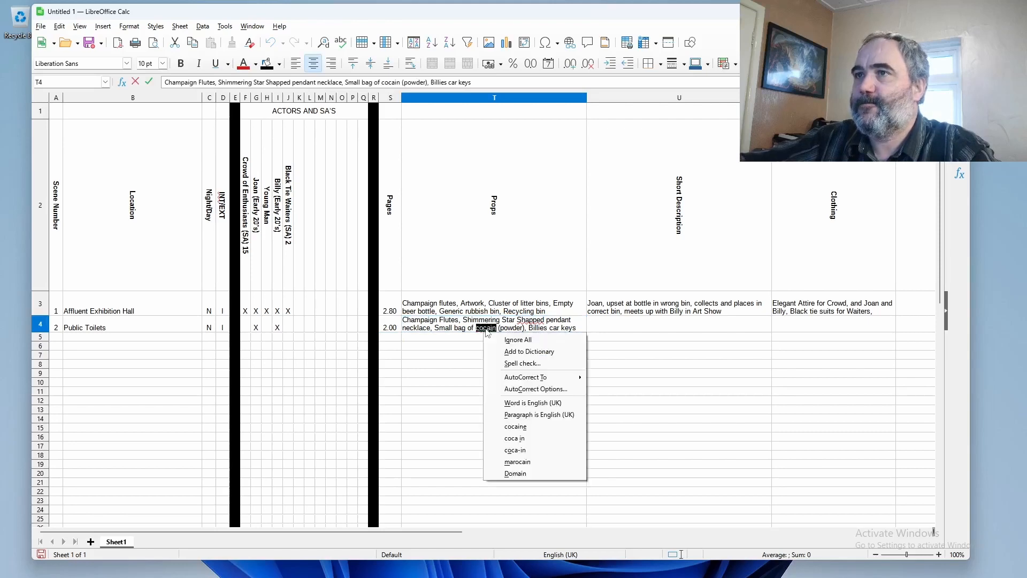
{"action": "left_click", "coordinate": [538, 428]}
Step: Describe in cell U4 that the column I character drags the column G character into toilets, to take drugs and give her the necklace
{"action": "left_click", "coordinate": [636, 324]}
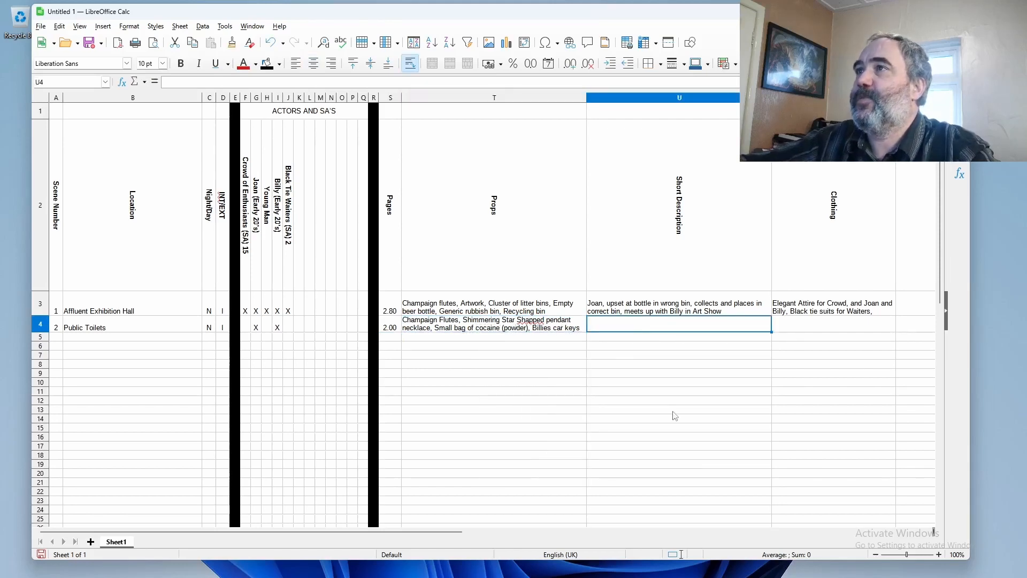
{"action": "type", "text": "Billy a"}
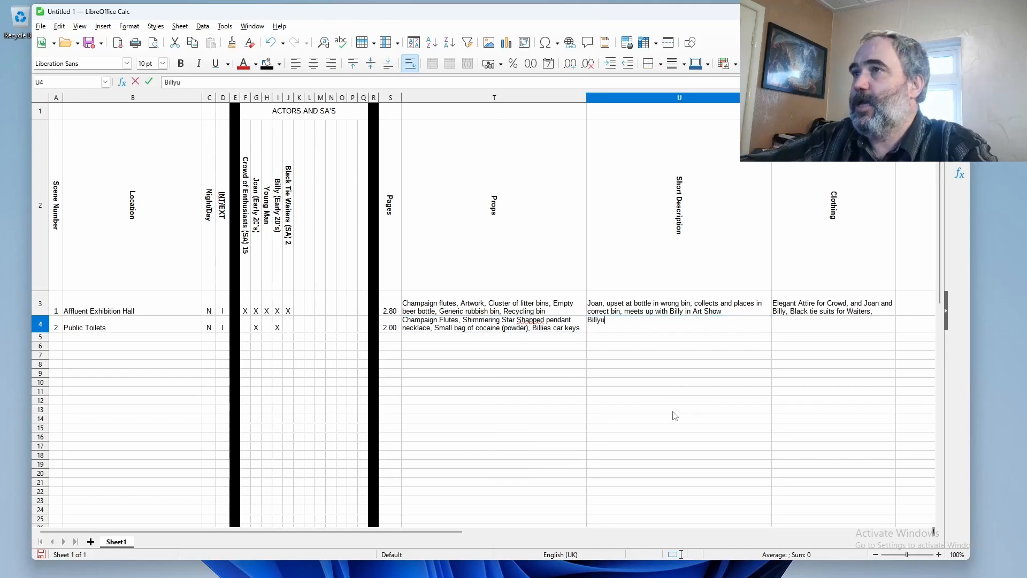
{"action": "type", "text": "nd"}
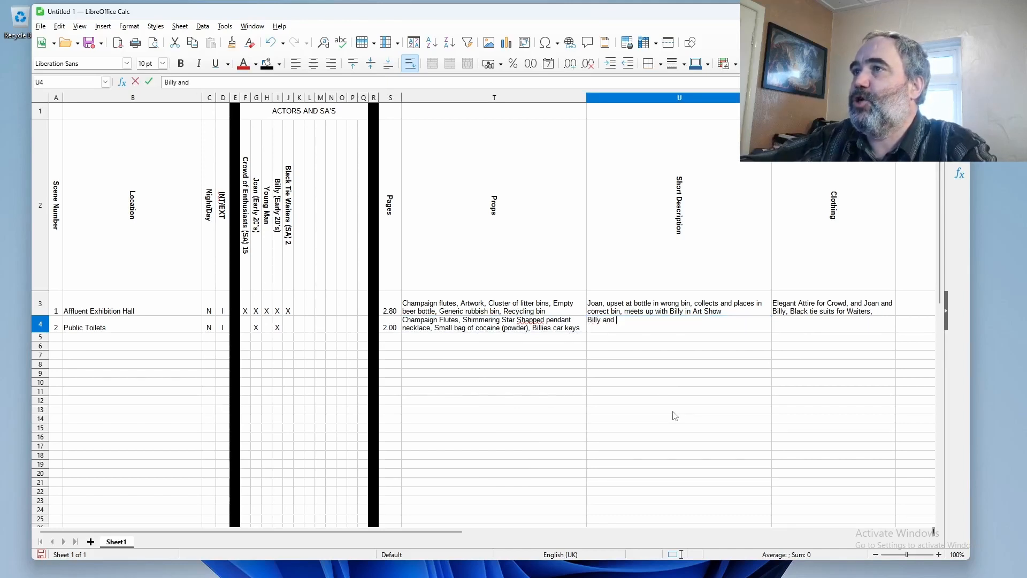
{"action": "key", "text": "BackSpace"}
{"action": "key", "text": "BackSpace"}
{"action": "key", "text": "BackSpace"}
{"action": "key", "text": "BackSpace"}
{"action": "key", "text": "BackSpace"}
{"action": "key", "text": "BackSpace"}
{"action": "key", "text": "BackSpace"}
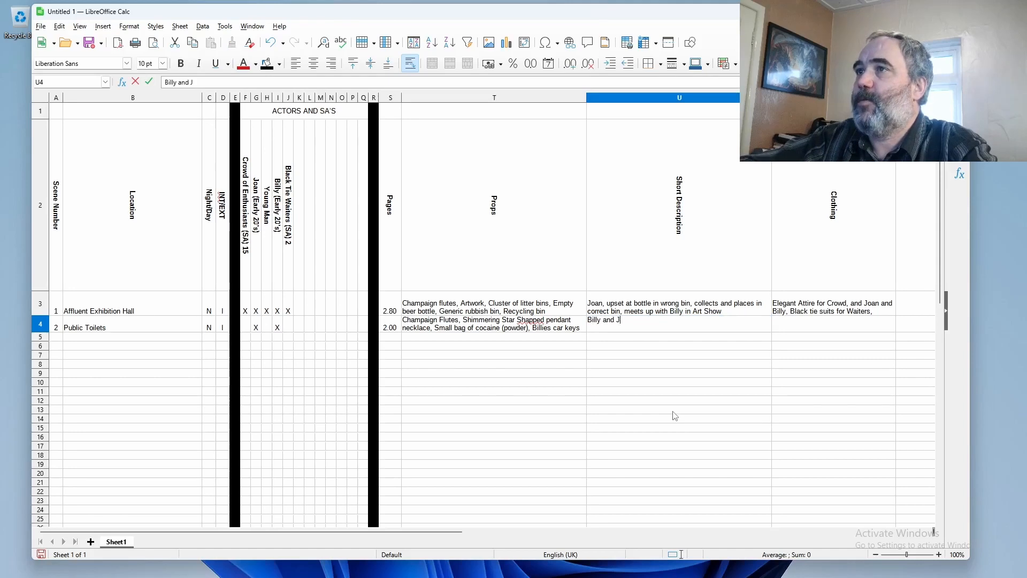
{"action": "type", "text": "drags"}
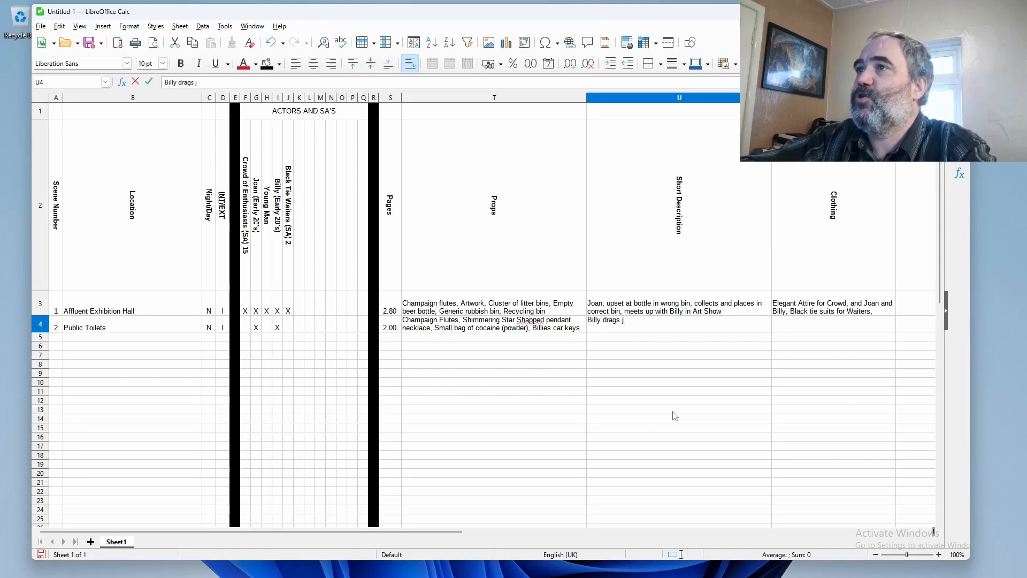
{"action": "type", "text": " Joan into "}
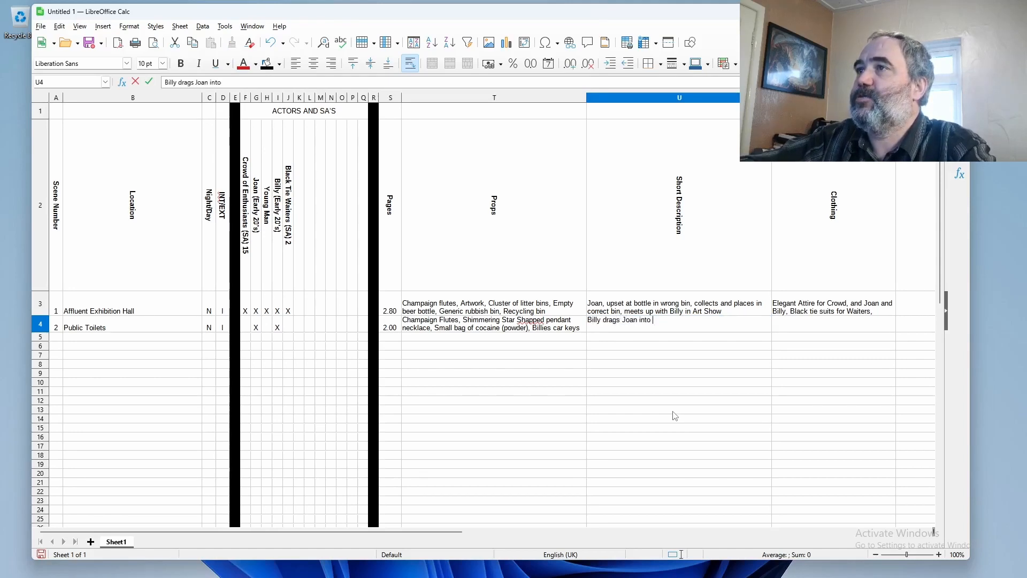
{"action": "type", "text": "toilets, to take "}
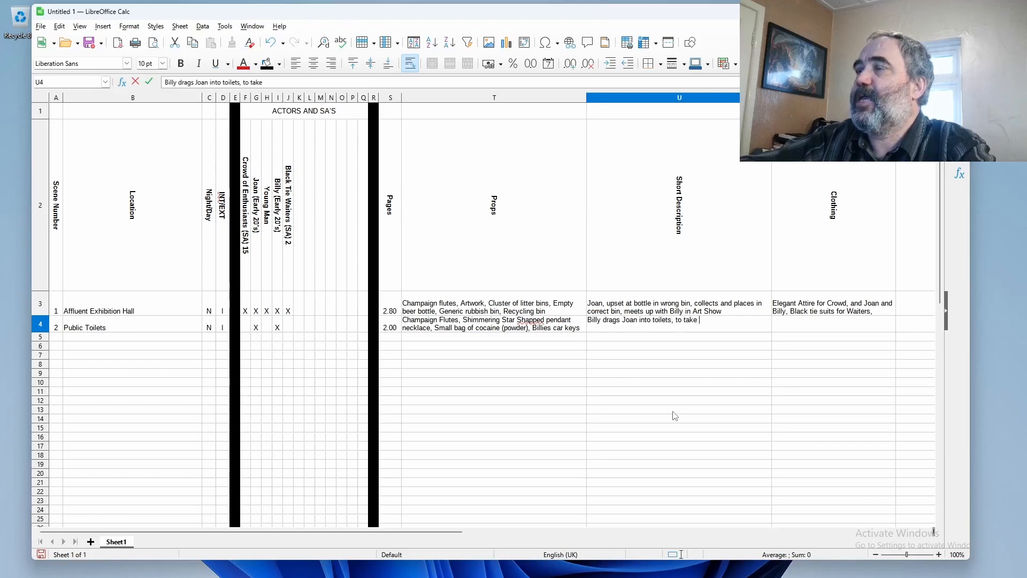
{"action": "type", "text": "drugs and "}
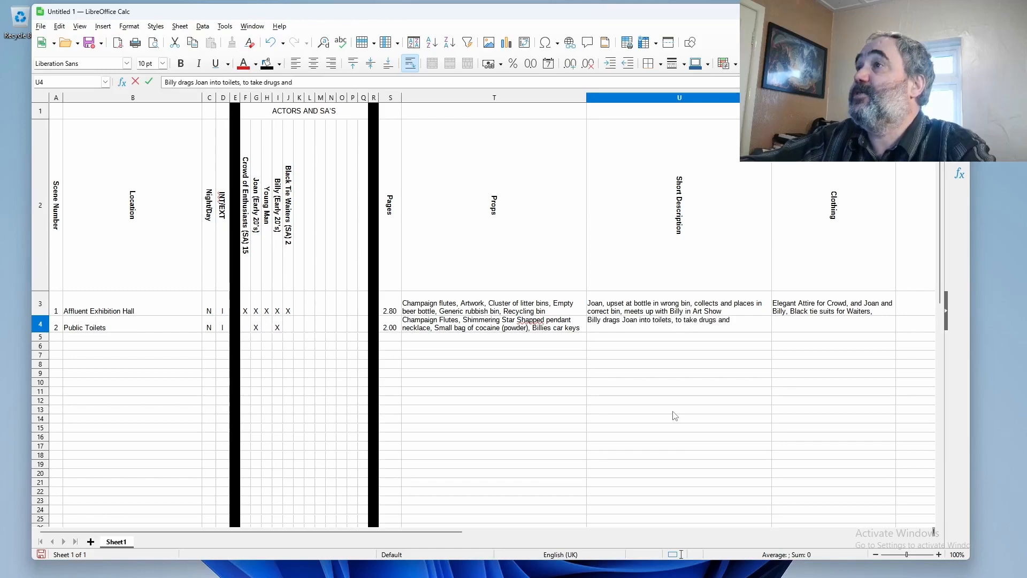
{"action": "type", "text": "give her the nec"}
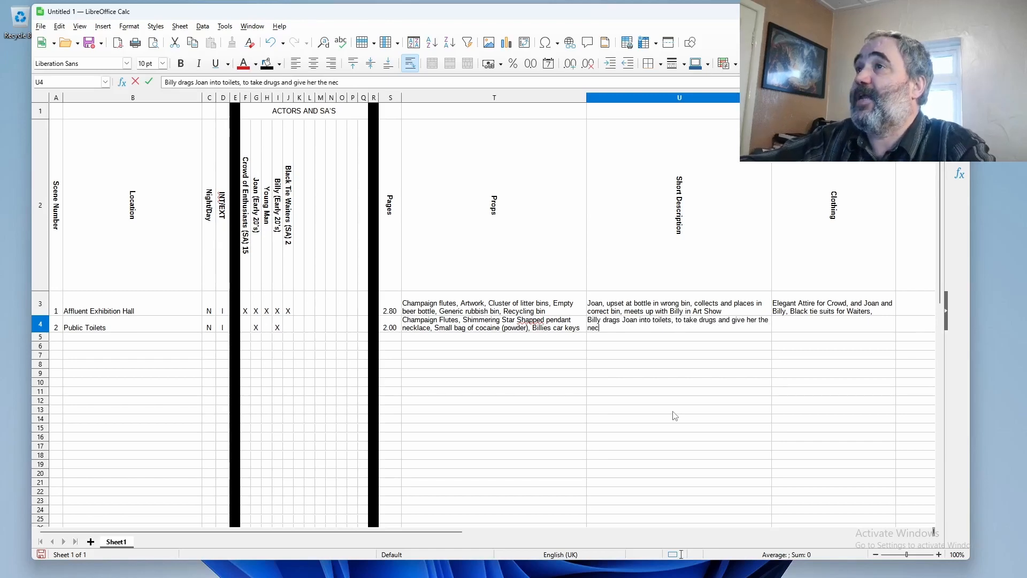
{"action": "type", "text": "klace"}
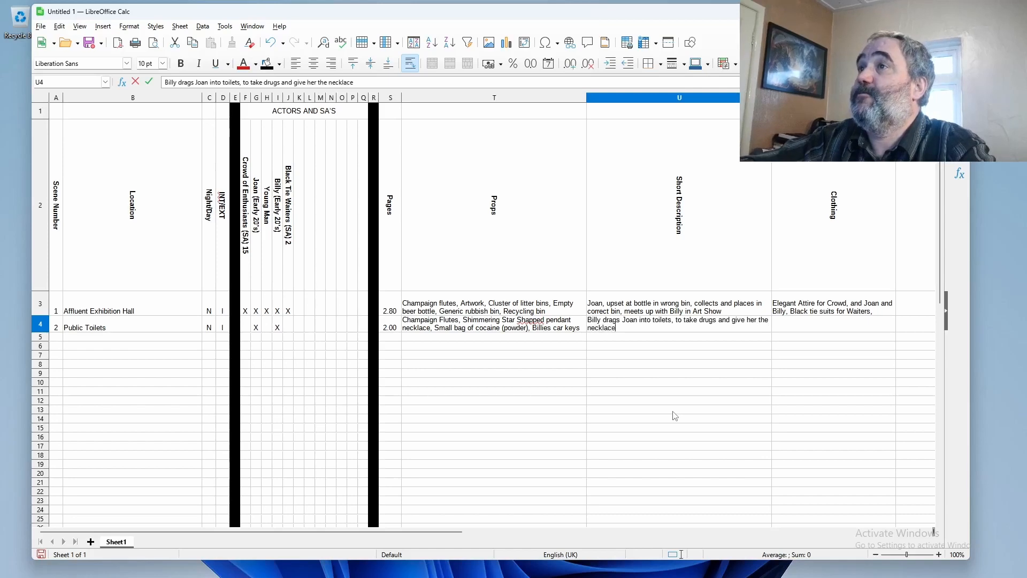
{"action": "key", "text": "Tab"}
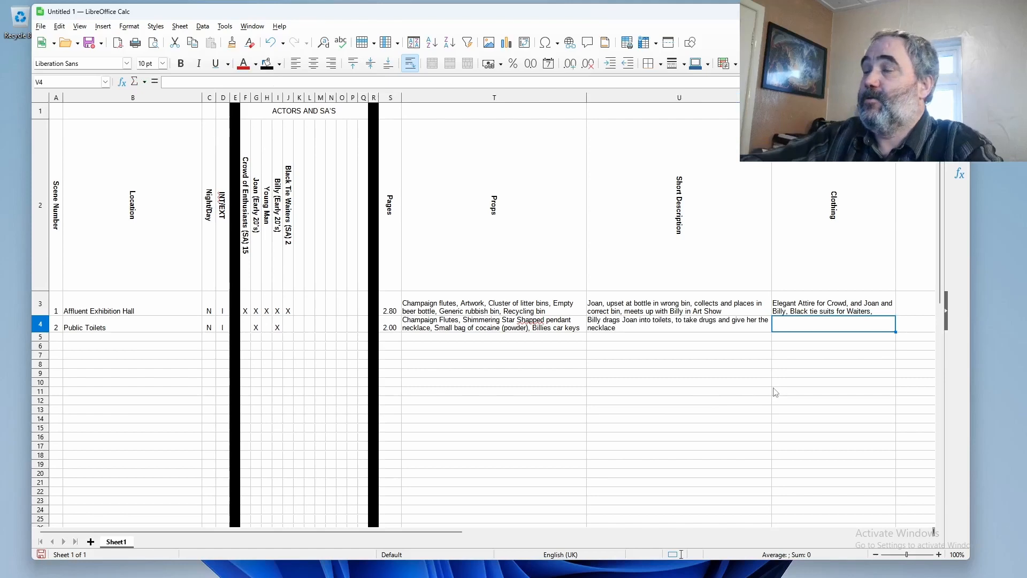
Step: Fill in scene 2 clothing in cell V4, naming the column G and column I characters followed by "elegantly dressed."
{"action": "type", "text": "Joan"}
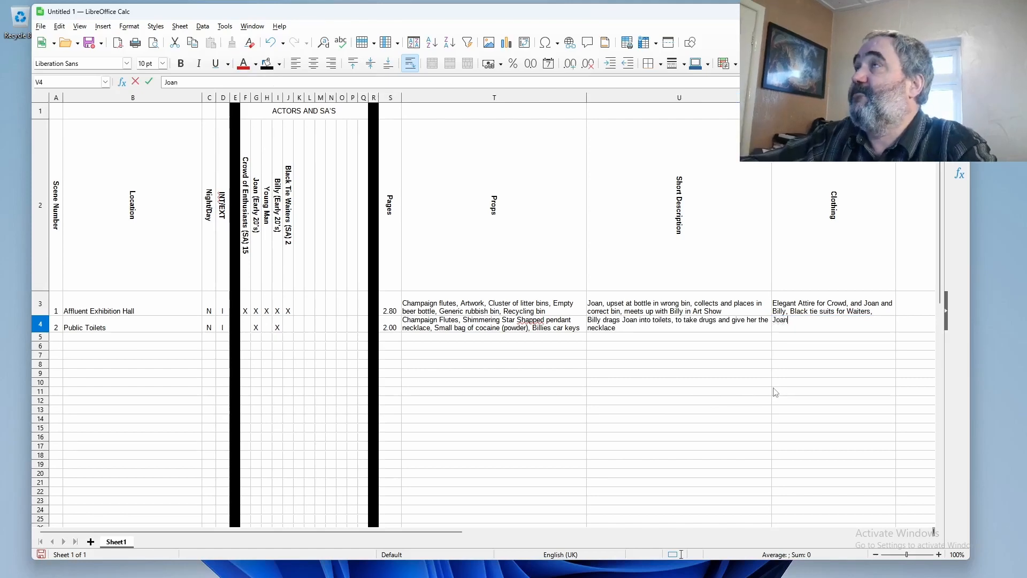
{"action": "type", "text": " and bill"}
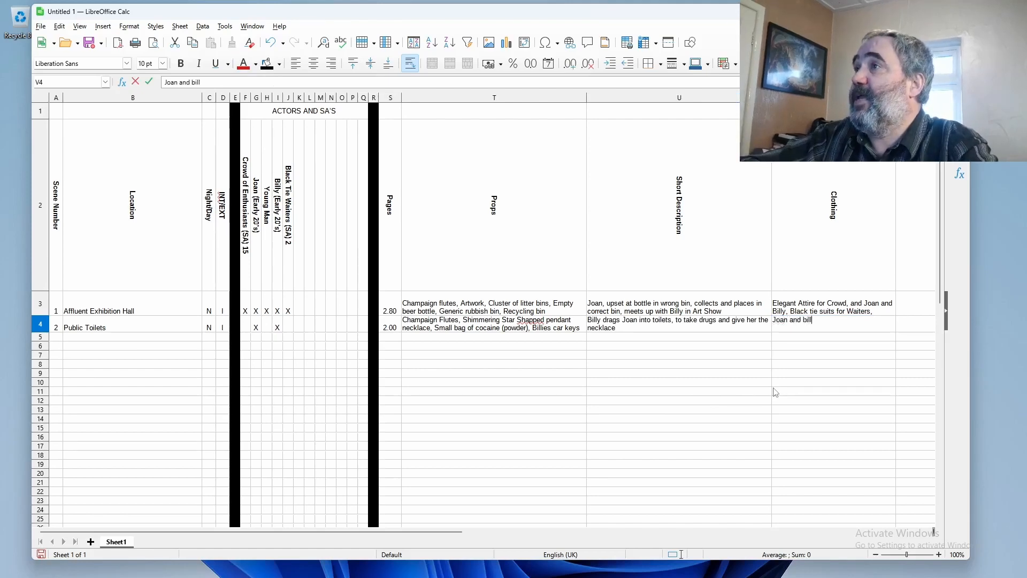
{"action": "type", "text": "y elega"}
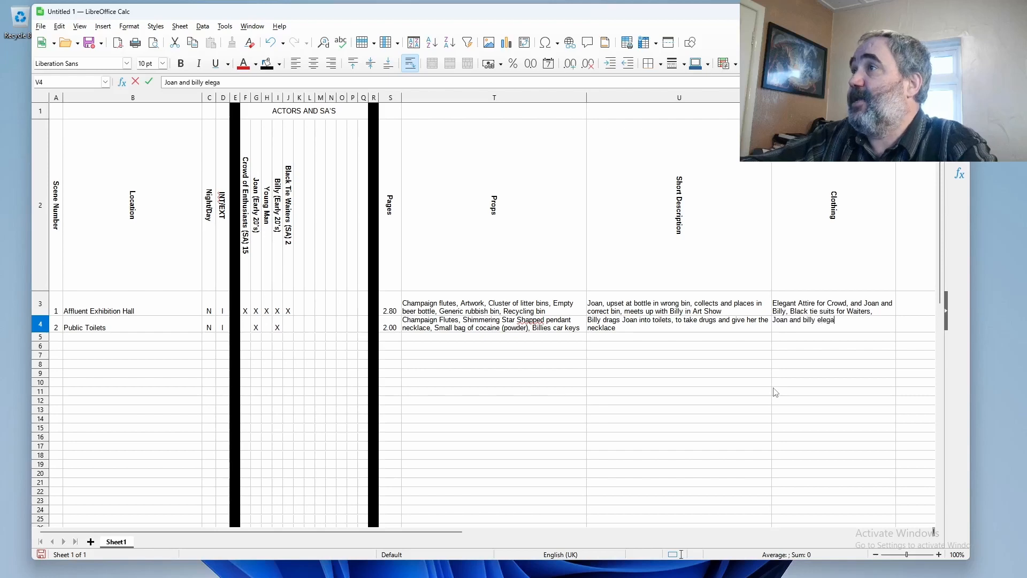
{"action": "type", "text": "ntly dressse"}
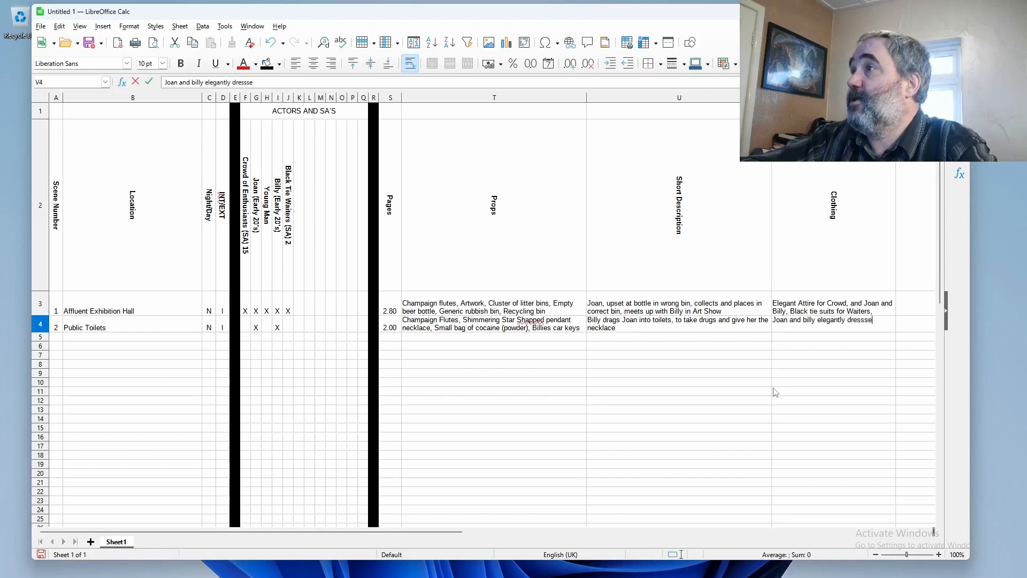
{"action": "key", "text": "BackSpace"}
{"action": "key", "text": "BackSpace"}
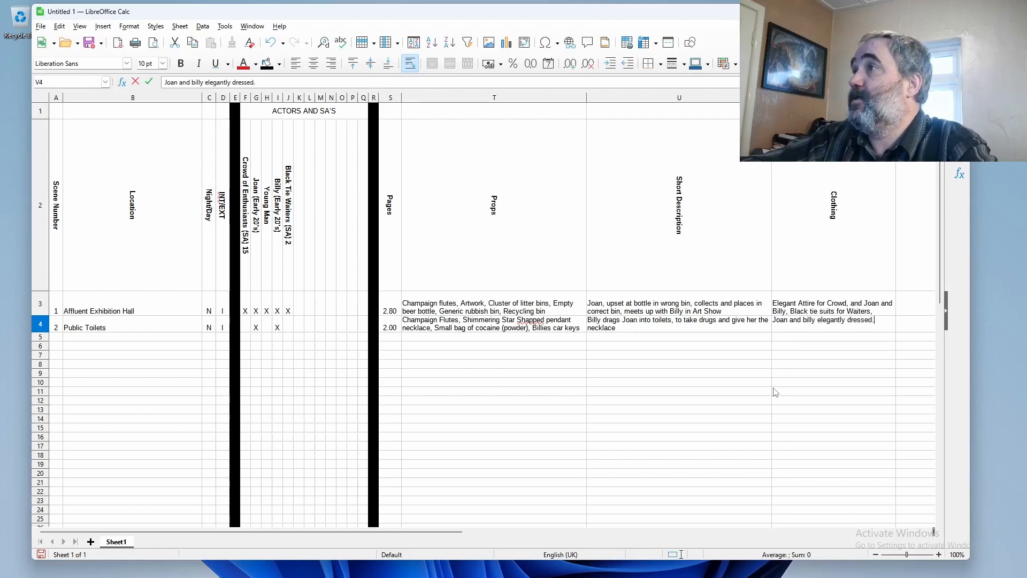
{"action": "type", "text": "sed."}
{"action": "key", "text": "Return"}
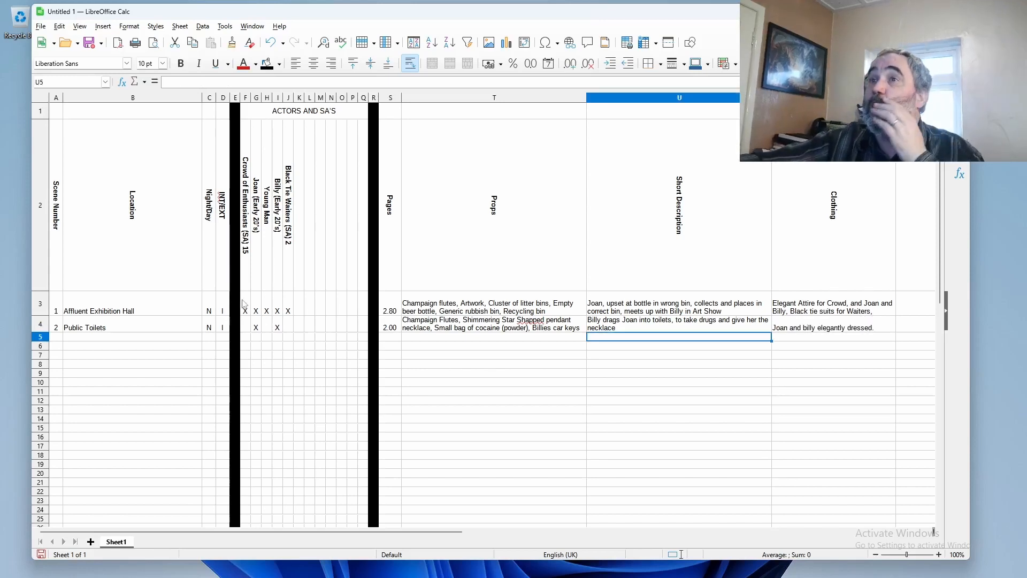
Step: Correct the misspelled "Shapped" to "Shaped" in props cell T4
{"action": "double_click", "coordinate": [529, 320]}
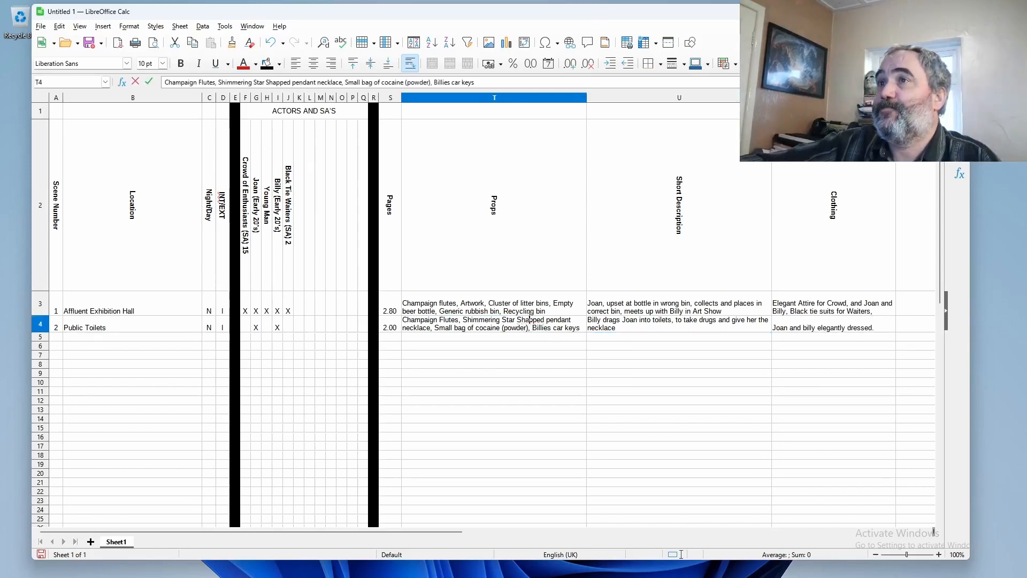
{"action": "right_click", "coordinate": [530, 320]}
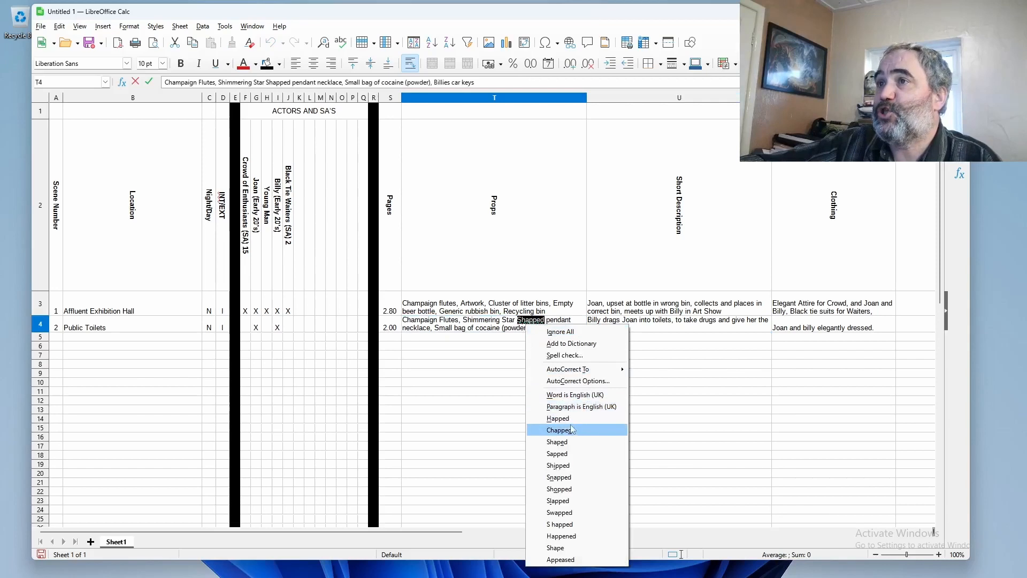
{"action": "left_click", "coordinate": [571, 444]}
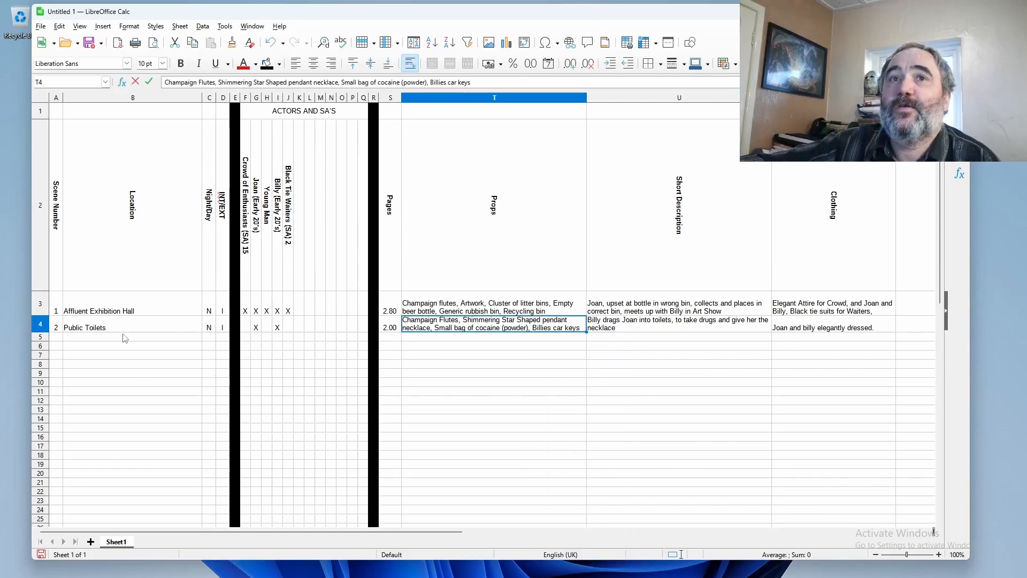
{"action": "left_click", "coordinate": [55, 341]}
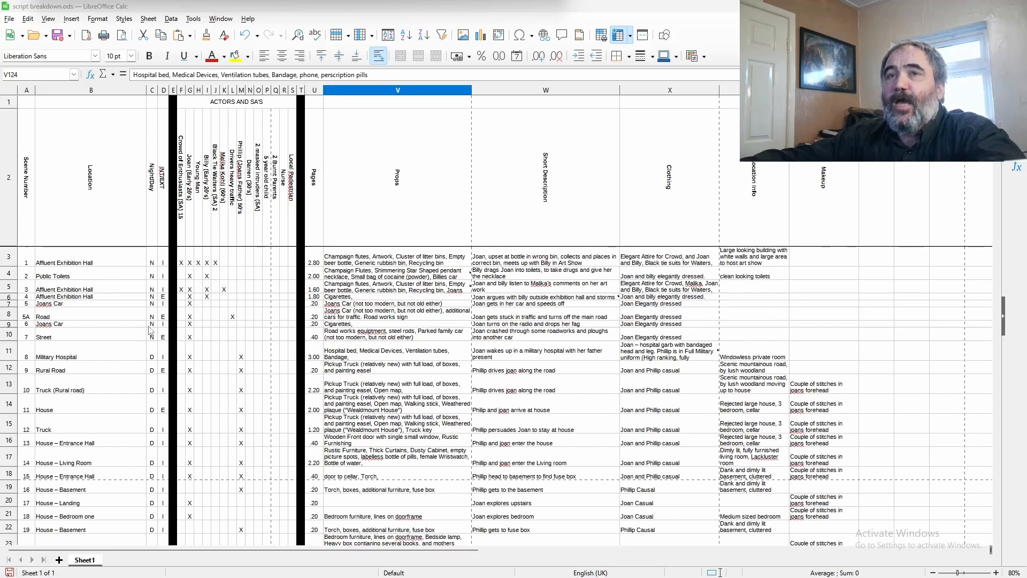
Step: Review scene 1's number, location, night/day and INT/EXT entries in script breakdown.ods
{"action": "scroll", "coordinate": [149, 342], "scroll_direction": "up", "scroll_amount": 3, "text": "ctrl"}
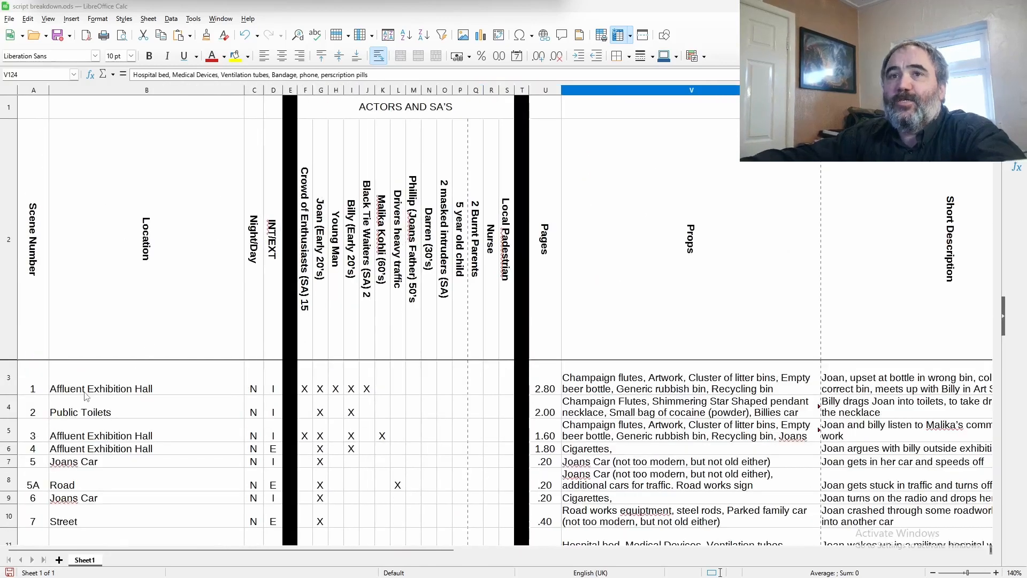
{"action": "left_click", "coordinate": [23, 392]}
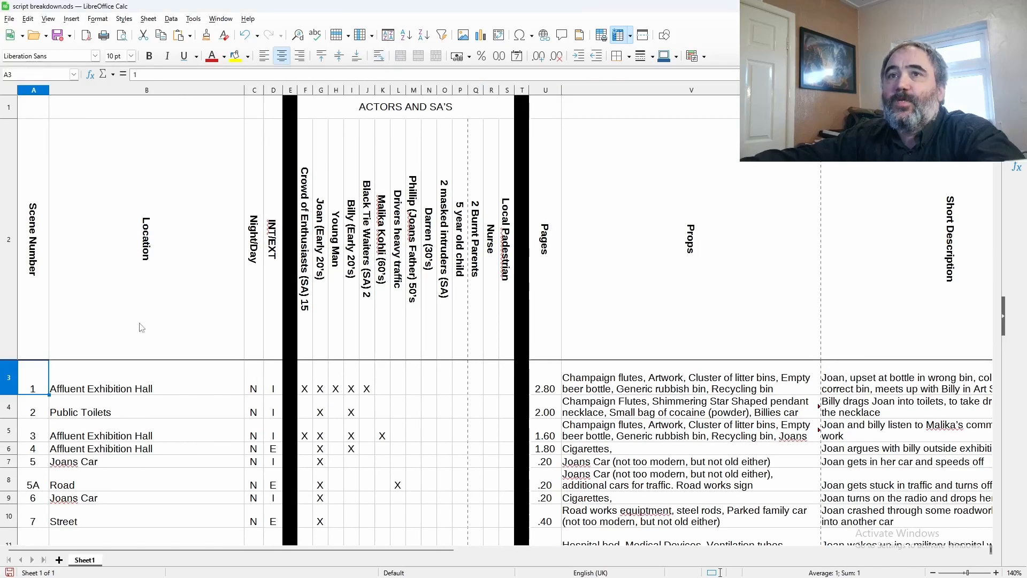
{"action": "left_click", "coordinate": [140, 383]}
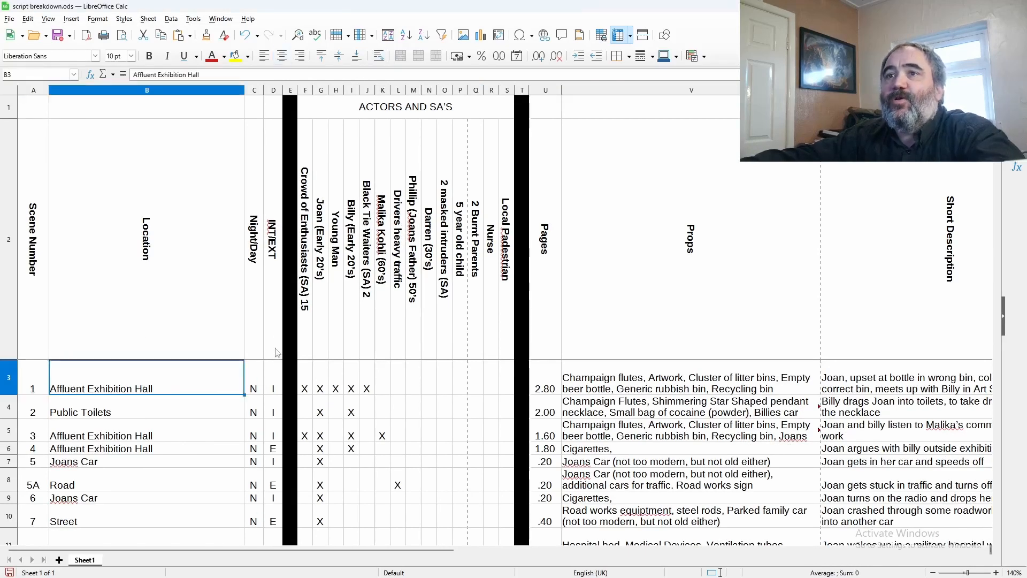
{"action": "left_click", "coordinate": [253, 381]}
{"action": "left_click", "coordinate": [276, 383]}
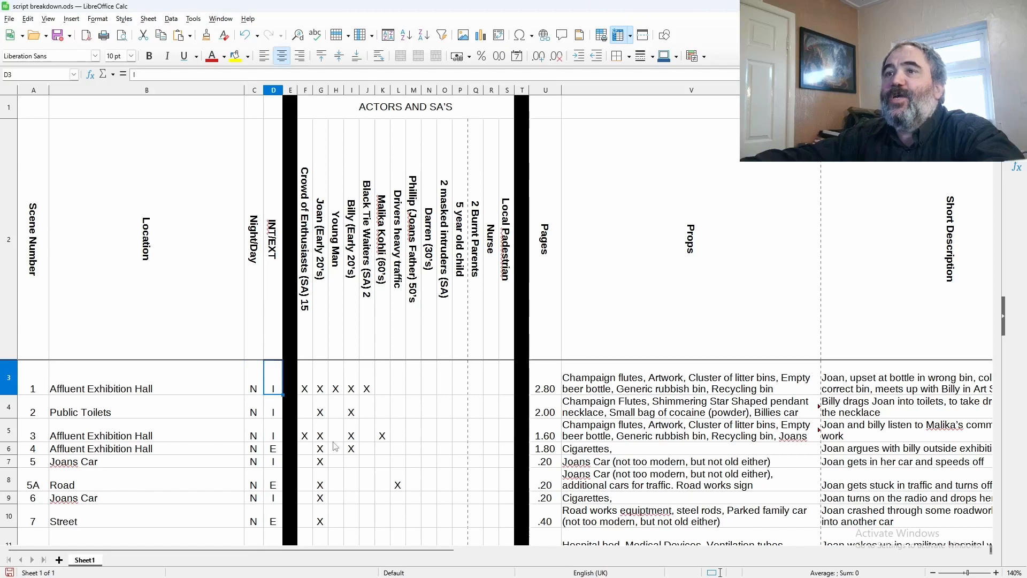
Step: Examine which actors and SAs are marked for scene 1 across the ACTORS AND SA'S columns
{"action": "mouse_move", "coordinate": [309, 249]}
{"action": "left_mouse_down"}
{"action": "mouse_move", "coordinate": [512, 255]}
{"action": "mouse_move", "coordinate": [314, 253]}
{"action": "left_mouse_up"}
{"action": "left_click", "coordinate": [305, 394]}
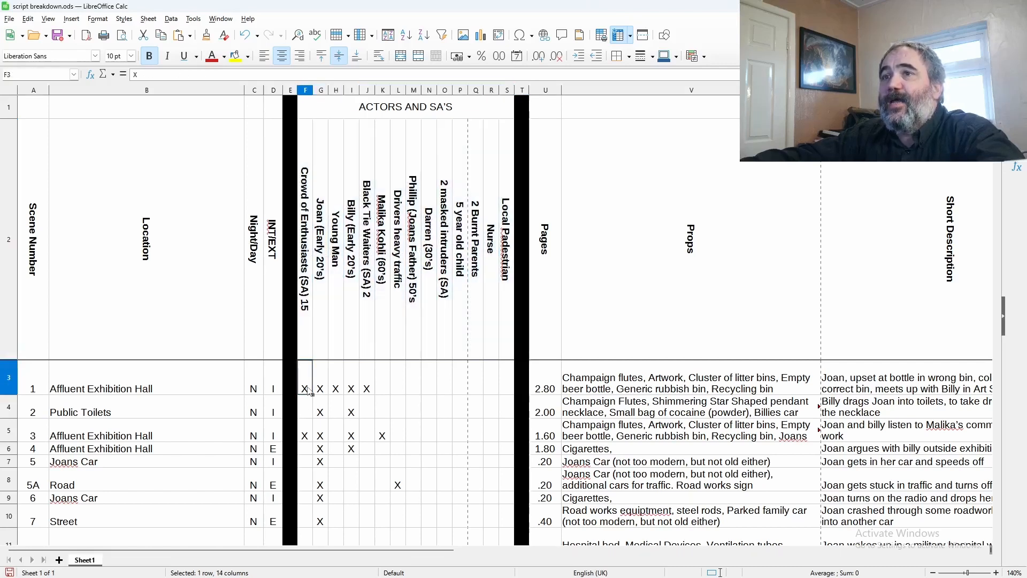
{"action": "left_click", "coordinate": [325, 394]}
{"action": "left_click", "coordinate": [340, 394]}
{"action": "left_click", "coordinate": [355, 393]}
{"action": "left_click", "coordinate": [367, 393]}
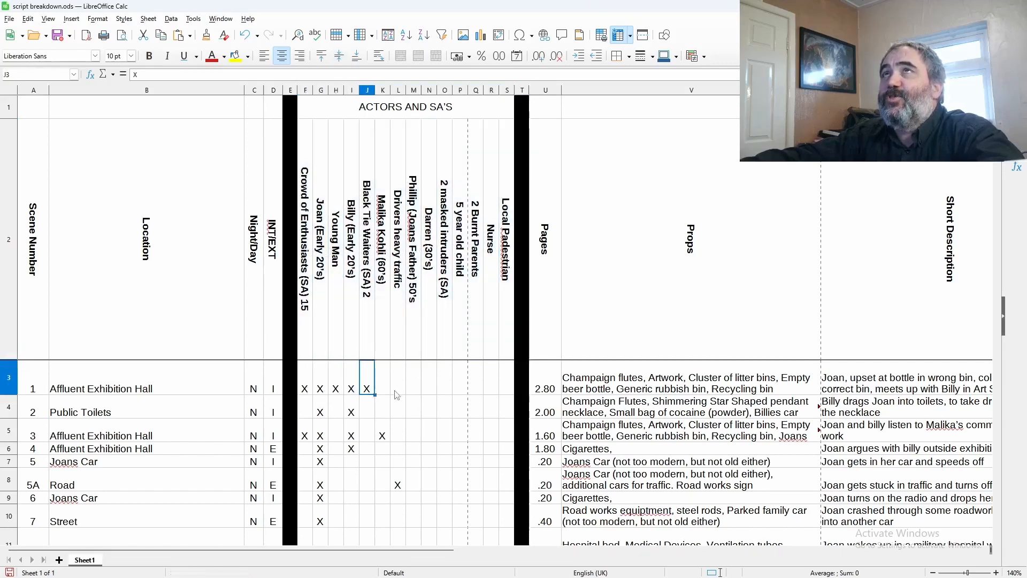
{"action": "left_click", "coordinate": [398, 391]}
{"action": "left_click", "coordinate": [430, 391]}
{"action": "left_click", "coordinate": [462, 390]}
{"action": "left_click", "coordinate": [491, 391]}
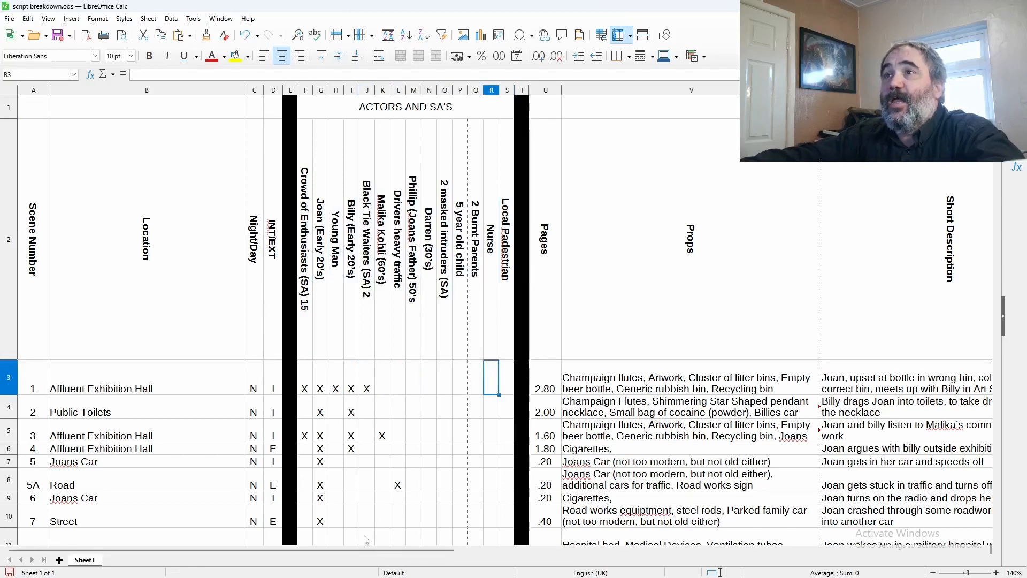
Step: Examine the Pages column and scene 1's page count, props and short description
{"action": "left_click_drag", "start_coordinate": [368, 554], "coordinate": [439, 556]}
{"action": "left_click", "coordinate": [299, 244]}
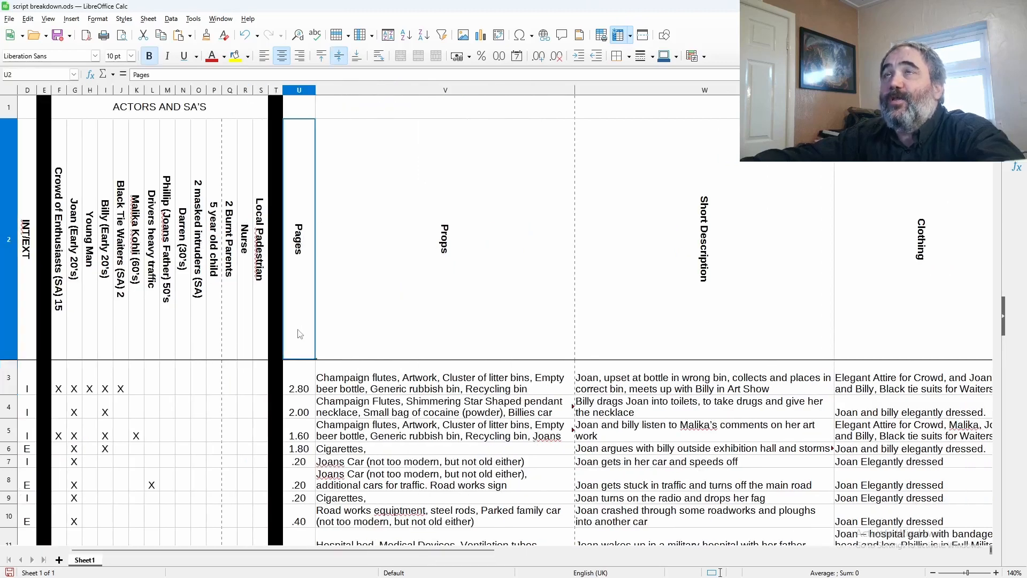
{"action": "left_click", "coordinate": [305, 386]}
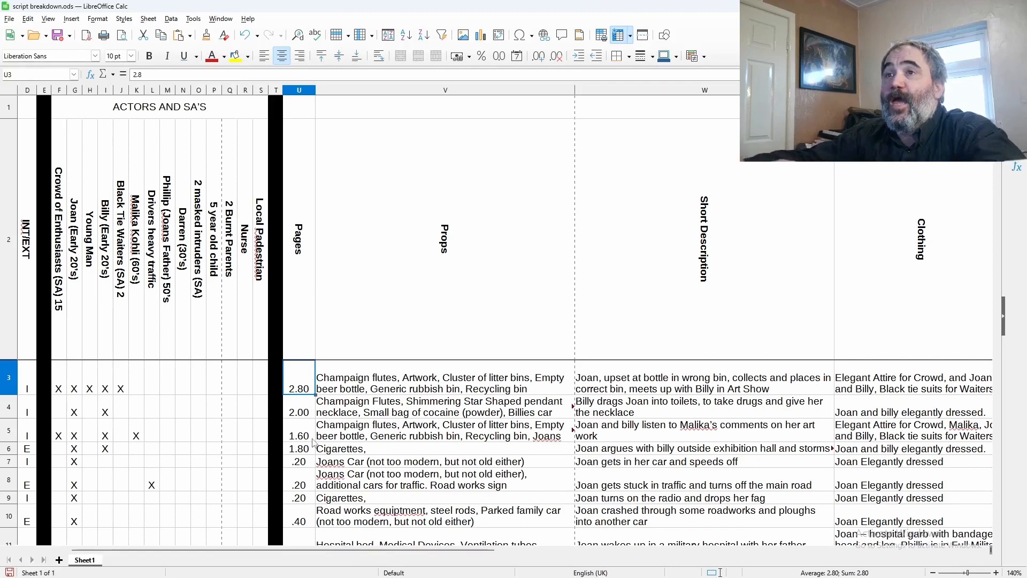
{"action": "left_click", "coordinate": [368, 388]}
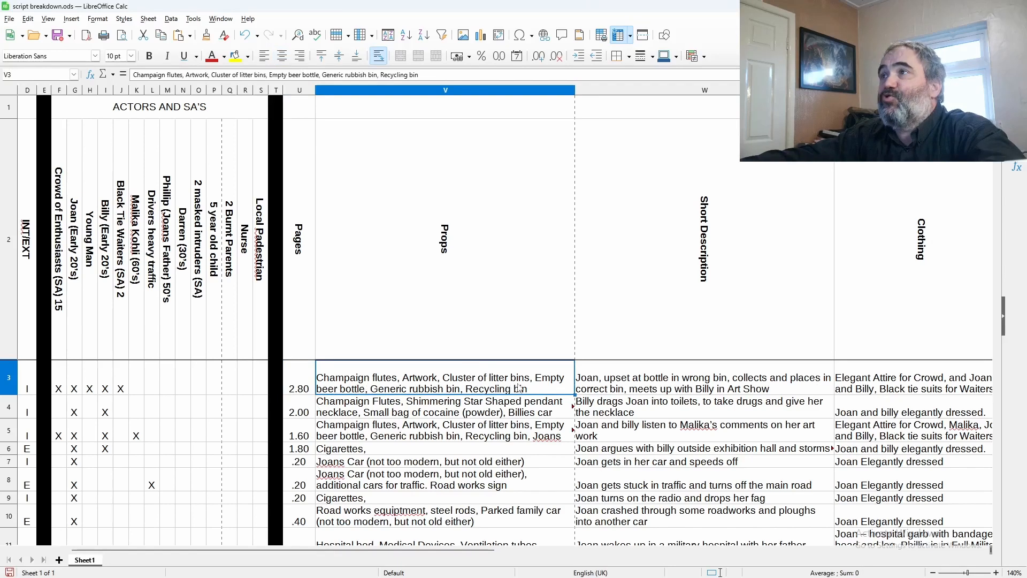
{"action": "left_click", "coordinate": [699, 383]}
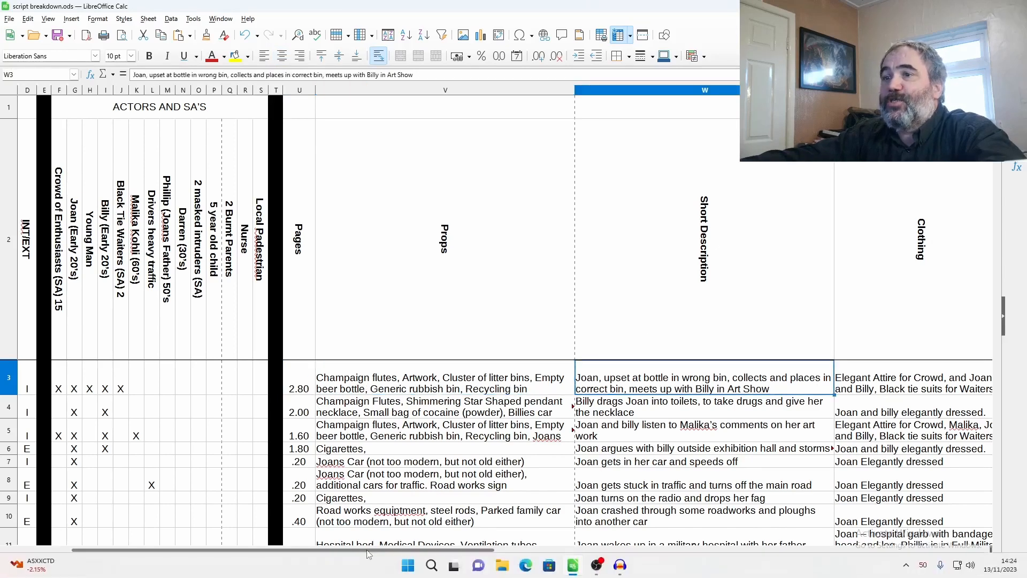
Step: Examine the Clothing, Location Info and Makeup columns together with their cells for scene 1
{"action": "left_click_drag", "start_coordinate": [373, 550], "coordinate": [726, 569]}
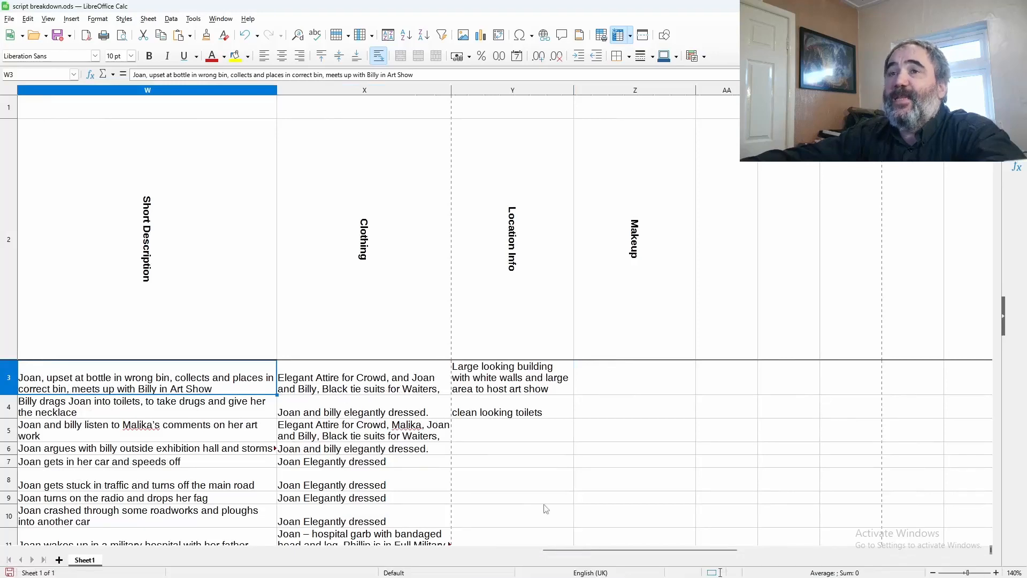
{"action": "left_click_drag", "start_coordinate": [588, 550], "coordinate": [573, 553]}
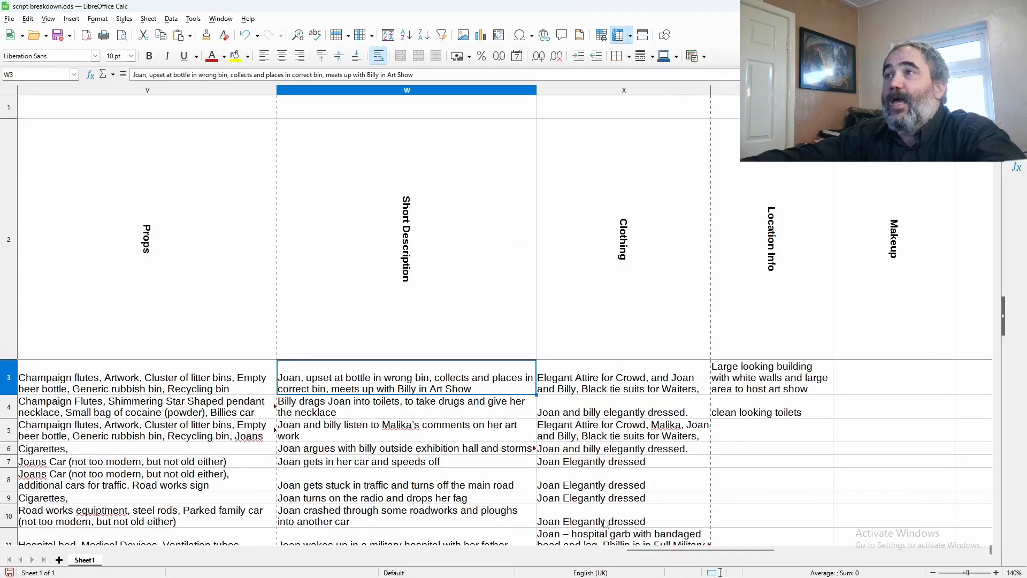
{"action": "left_click", "coordinate": [639, 292]}
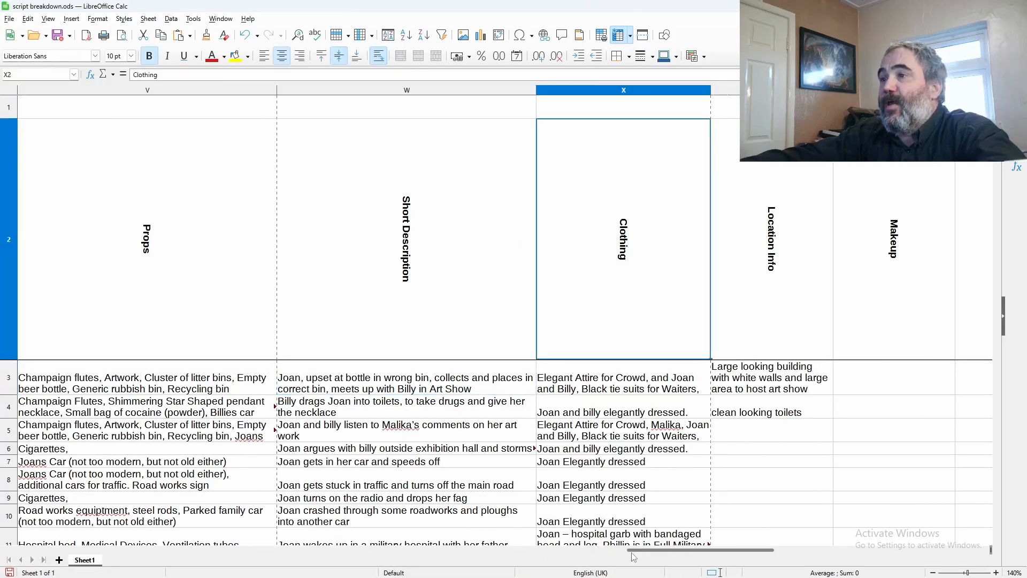
{"action": "left_click_drag", "start_coordinate": [654, 555], "coordinate": [670, 554]}
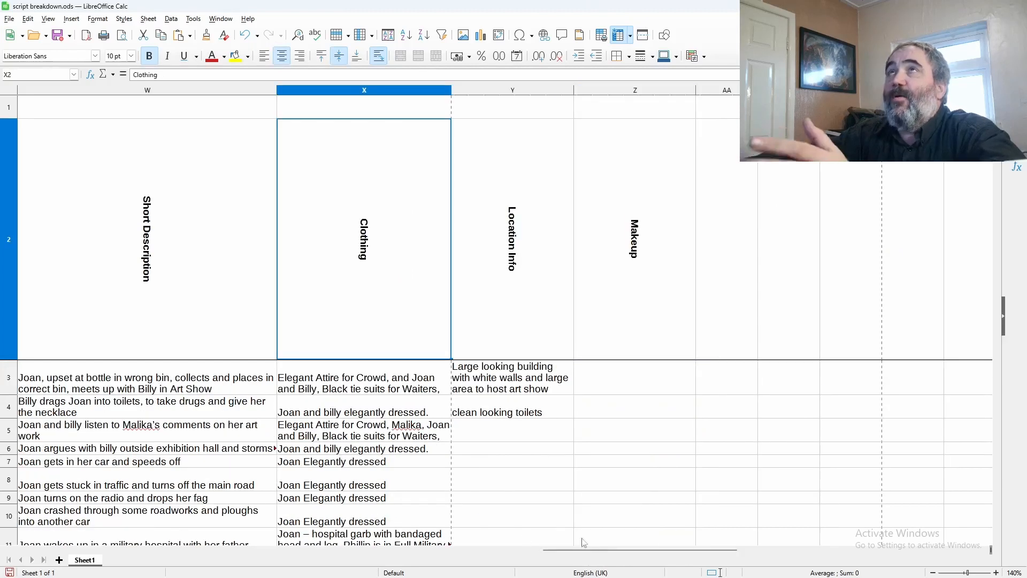
{"action": "left_click", "coordinate": [341, 383]}
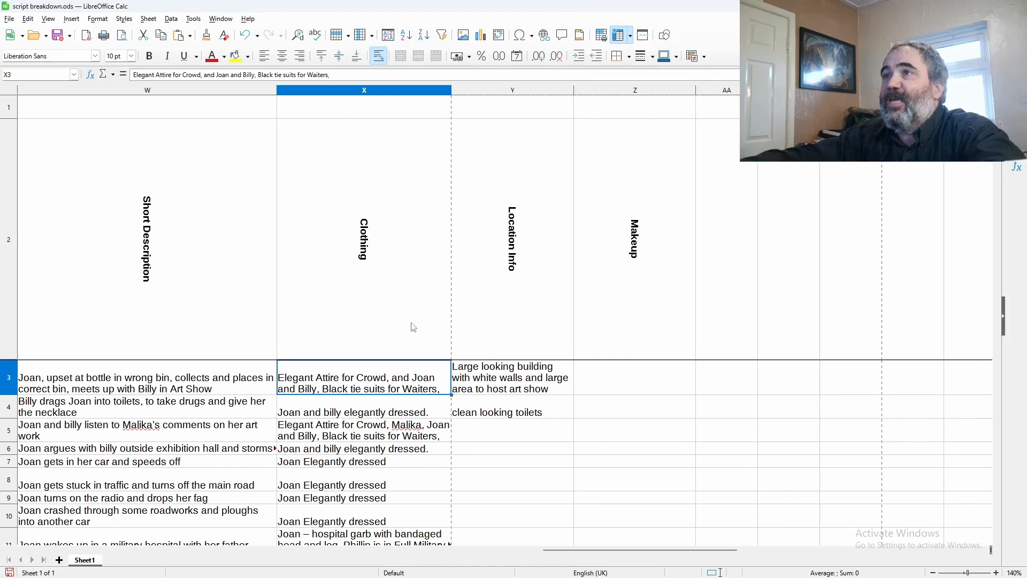
{"action": "left_click", "coordinate": [492, 288]}
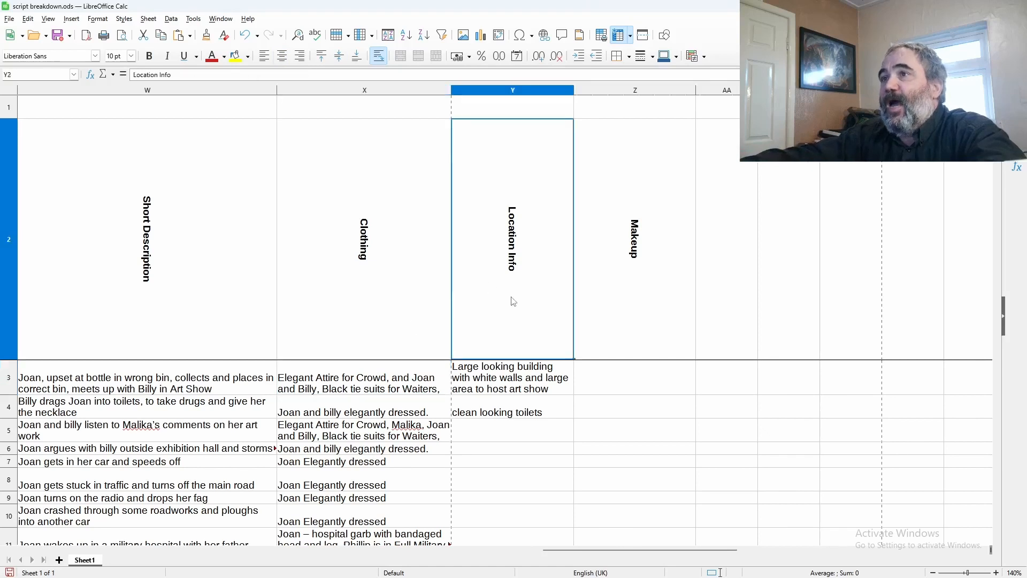
{"action": "left_click", "coordinate": [532, 394]}
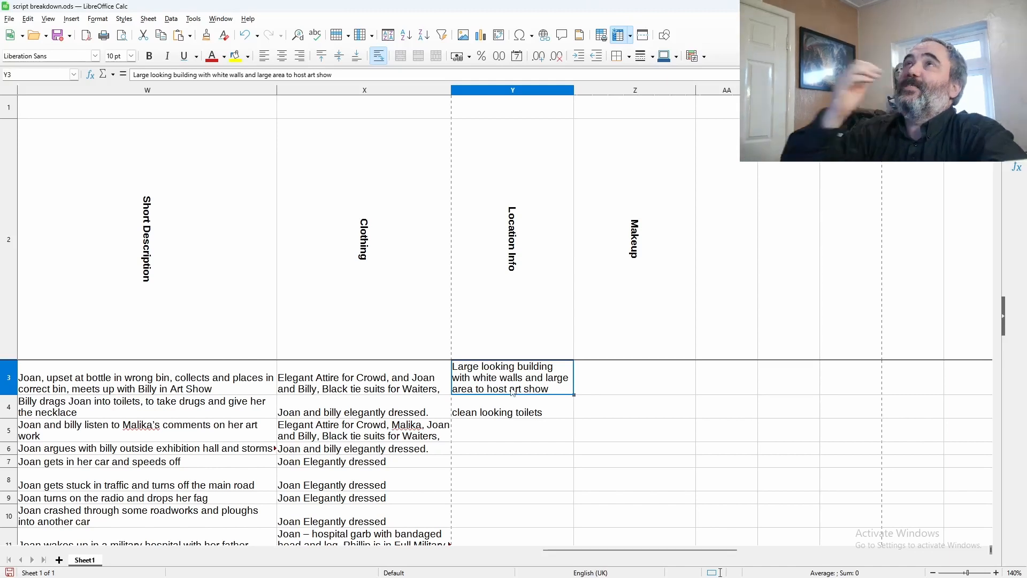
{"action": "left_click", "coordinate": [635, 327]}
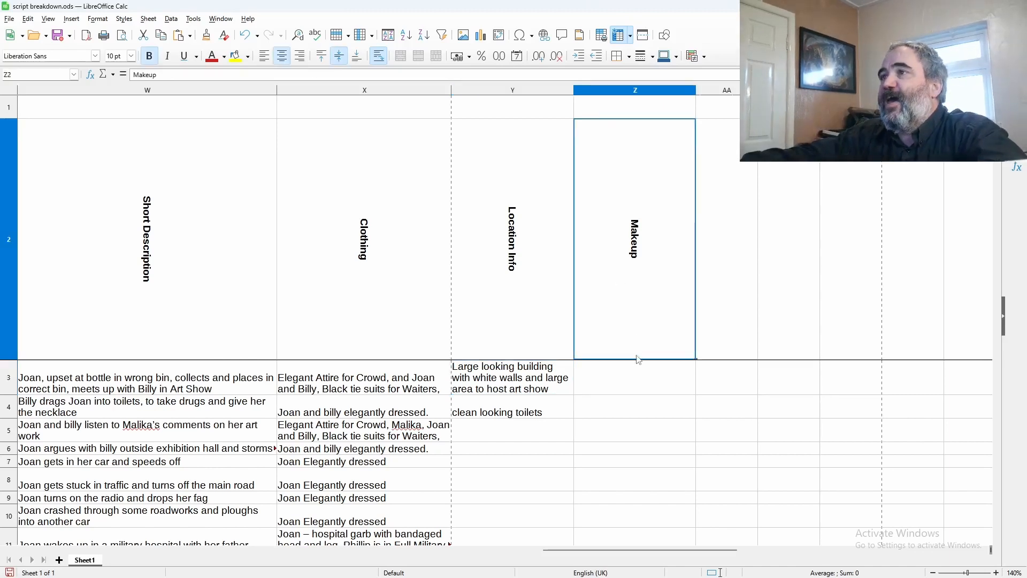
{"action": "left_click", "coordinate": [625, 380]}
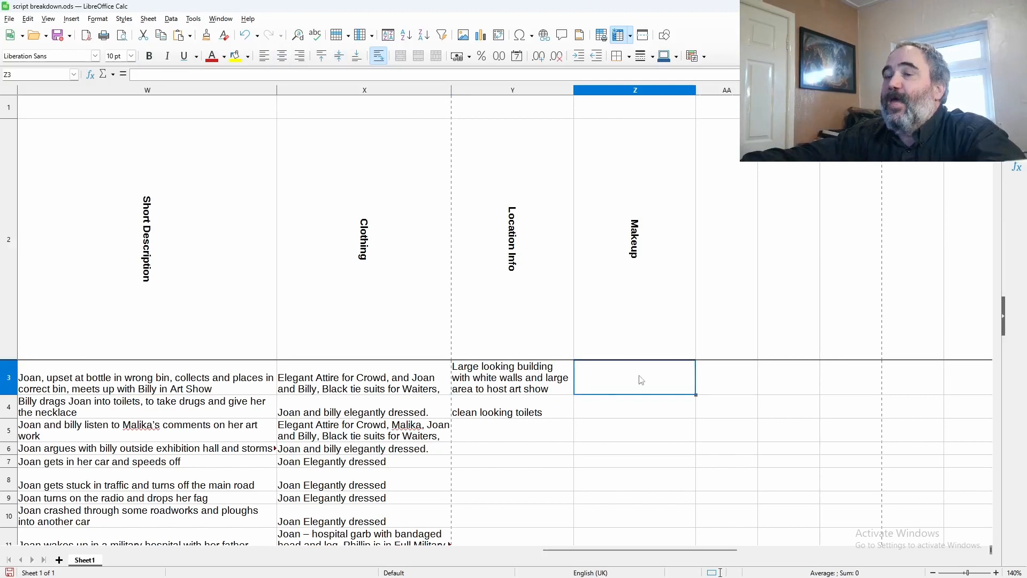
Step: Look over the whole breakdown from its first columns down to the last scene number in column A
{"action": "scroll", "coordinate": [630, 345], "scroll_direction": "down", "scroll_amount": 1, "text": "ctrl"}
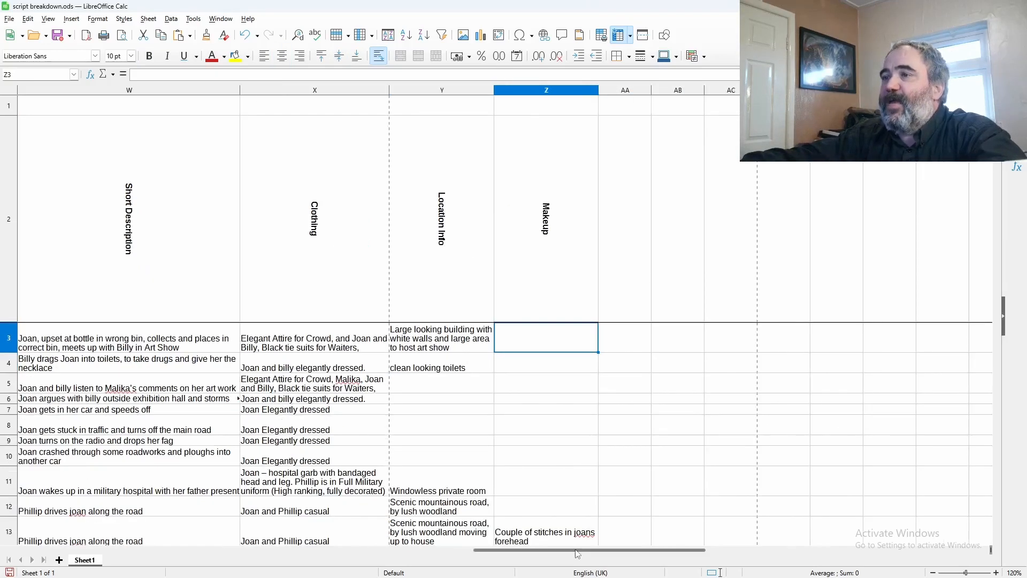
{"action": "left_click_drag", "start_coordinate": [578, 551], "coordinate": [85, 558]}
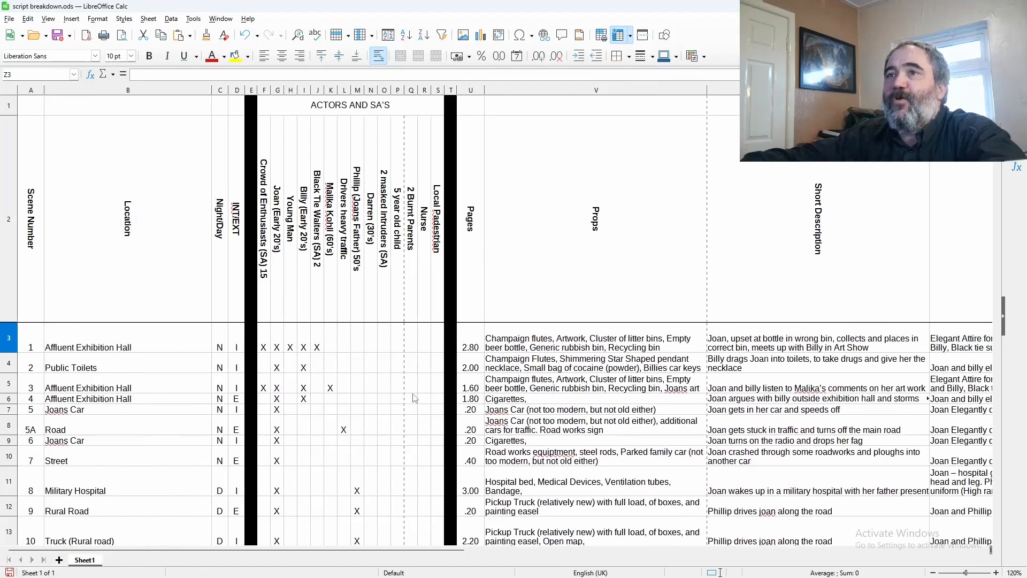
{"action": "scroll", "coordinate": [415, 398], "scroll_direction": "down", "scroll_amount": 2, "text": "ctrl"}
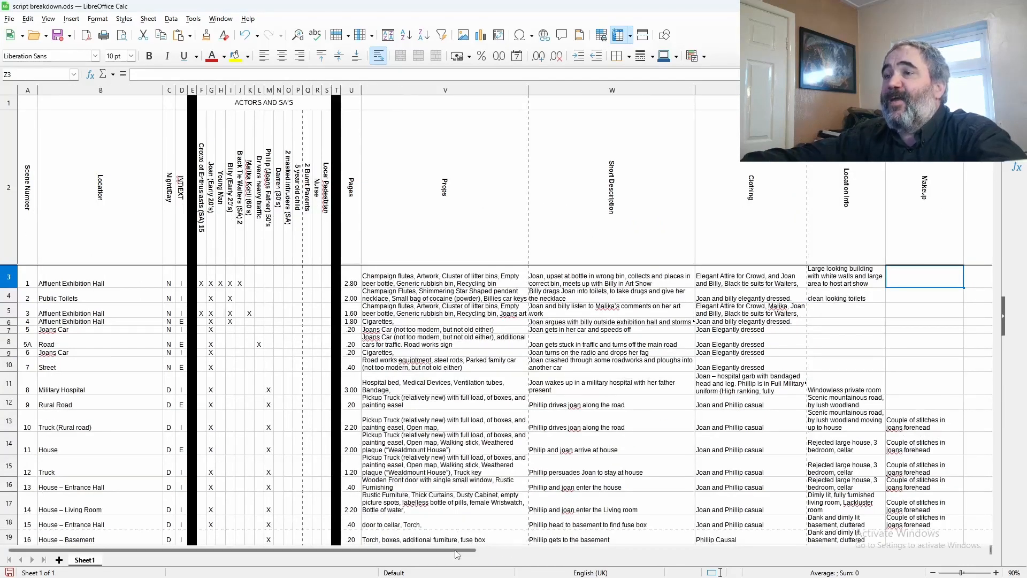
{"action": "scroll", "coordinate": [481, 380], "scroll_direction": "down", "scroll_amount": 8}
{"action": "scroll", "coordinate": [480, 384], "scroll_direction": "down", "scroll_amount": 20}
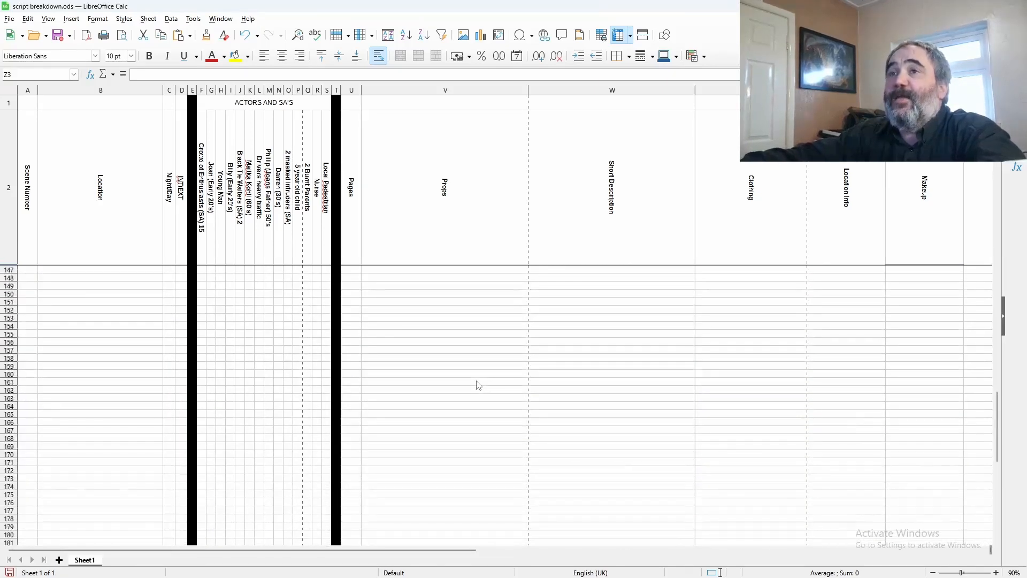
{"action": "scroll", "coordinate": [480, 385], "scroll_direction": "up", "scroll_amount": 11}
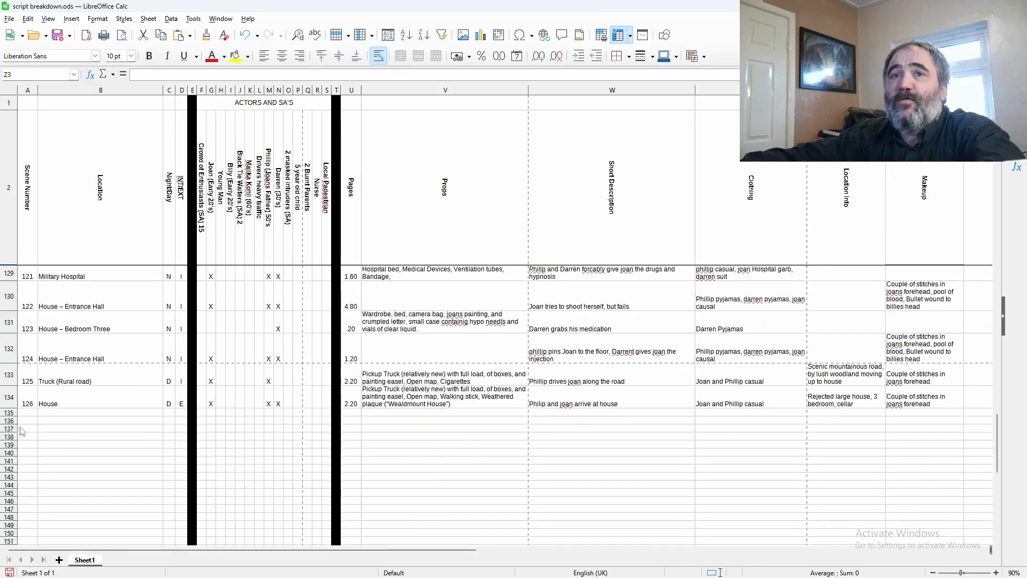
{"action": "left_click", "coordinate": [27, 401]}
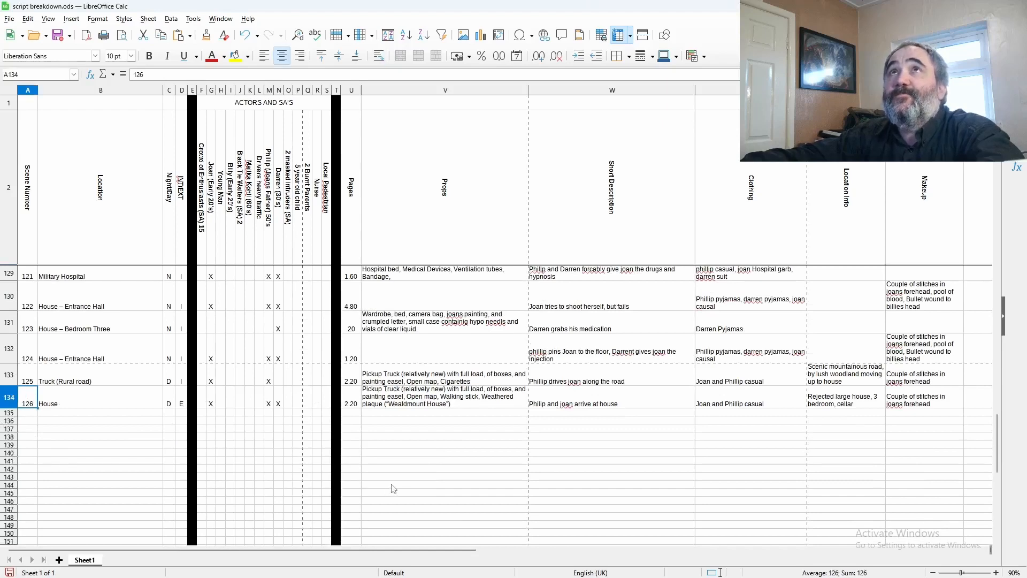
Step: Return to the first scenes and inspect scene number 5A and the black divider column after the actors
{"action": "scroll", "coordinate": [434, 463], "scroll_direction": "up", "scroll_amount": 20}
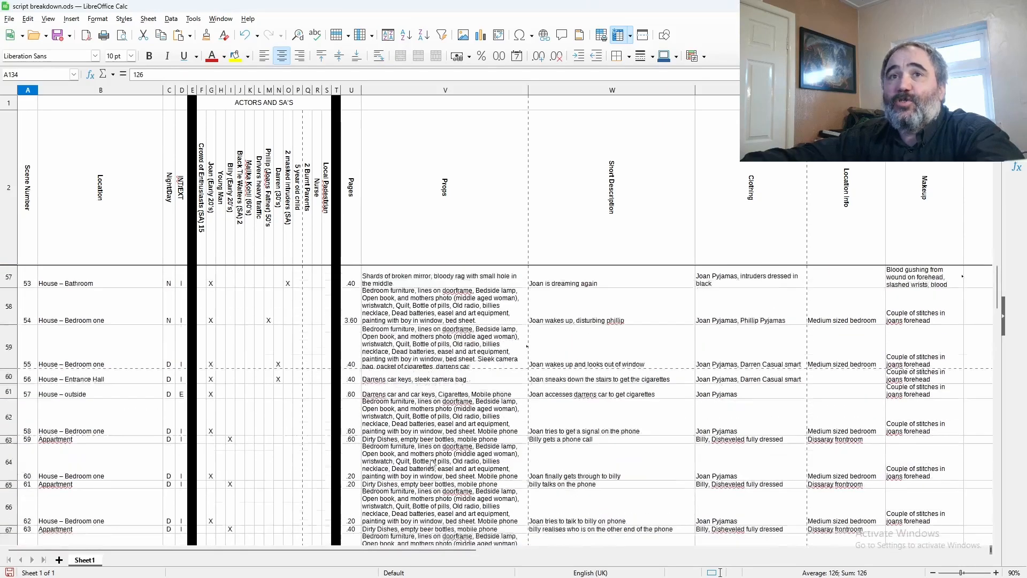
{"action": "scroll", "coordinate": [433, 464], "scroll_direction": "up", "scroll_amount": 8}
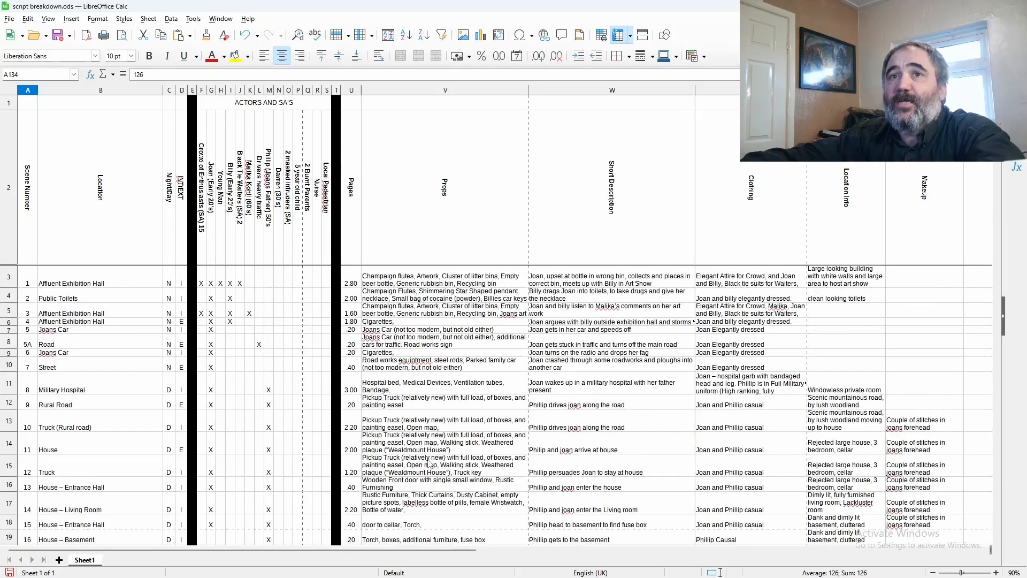
{"action": "left_click", "coordinate": [28, 344]}
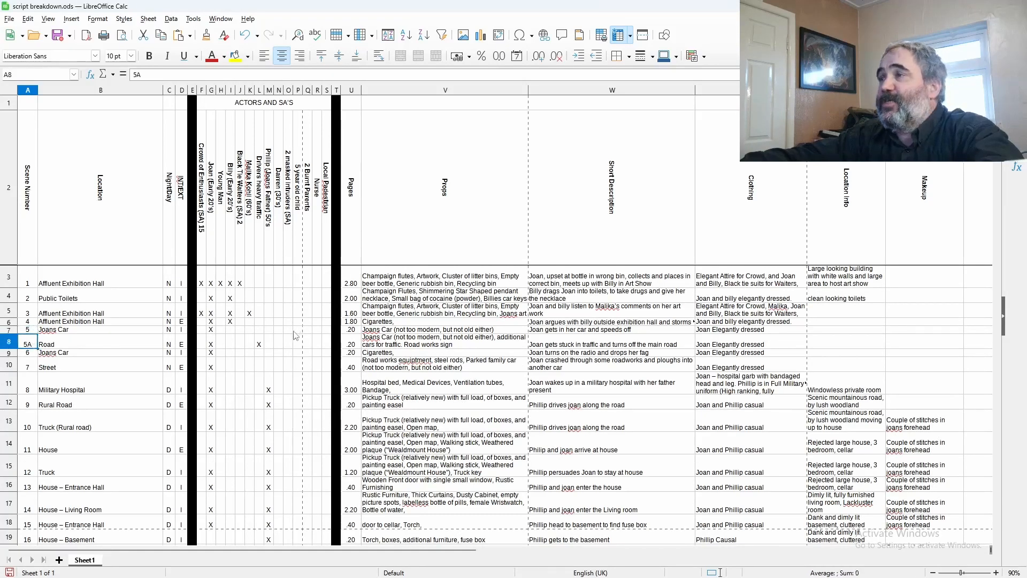
{"action": "left_click", "coordinate": [337, 193]}
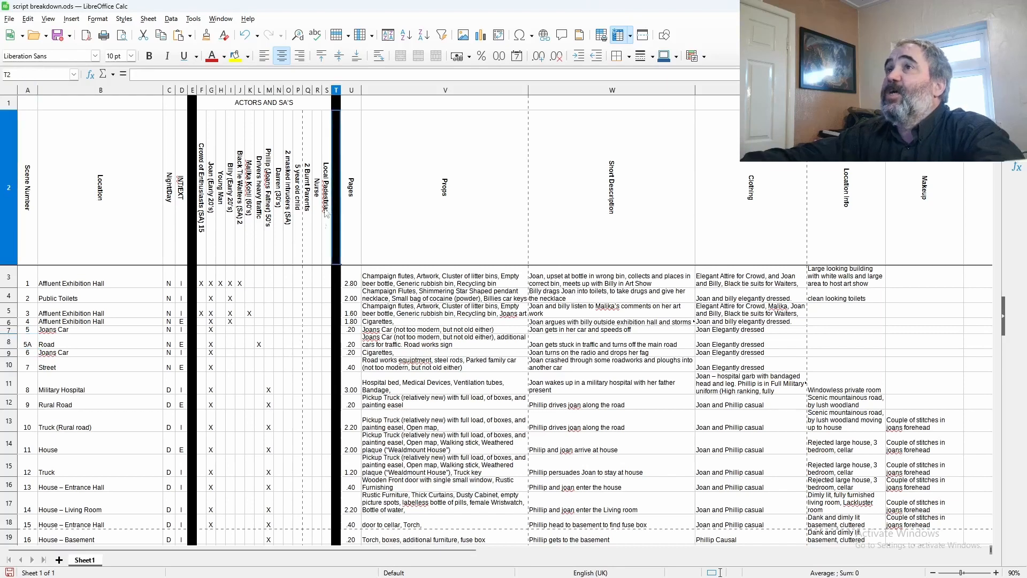